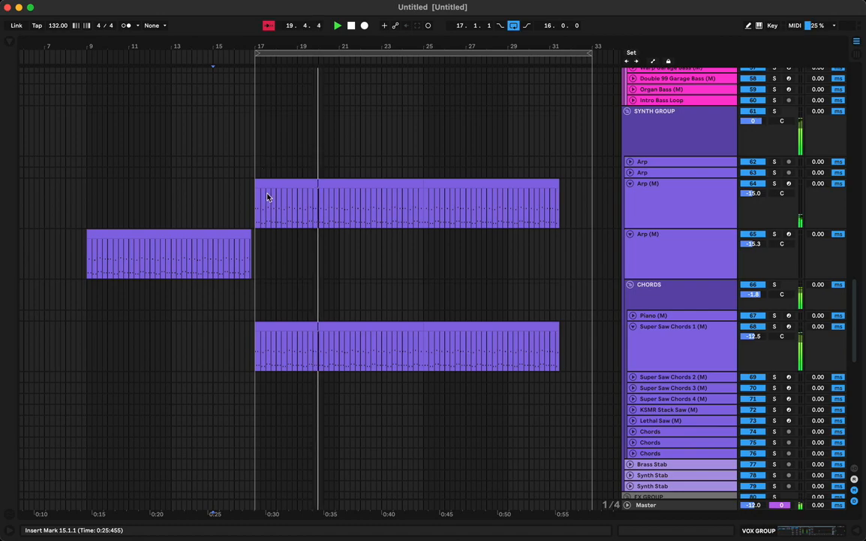
Copy the Arp (M) clip starting at bar 25 onto the Super Saw Chords 2 track and unfold that track.
scroll(359, 221, down, 10)
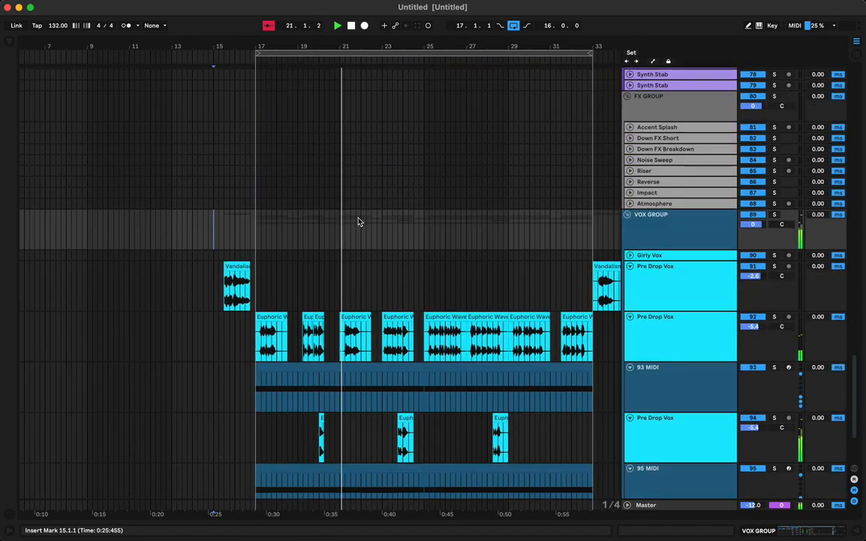
scroll(358, 221, up, 10)
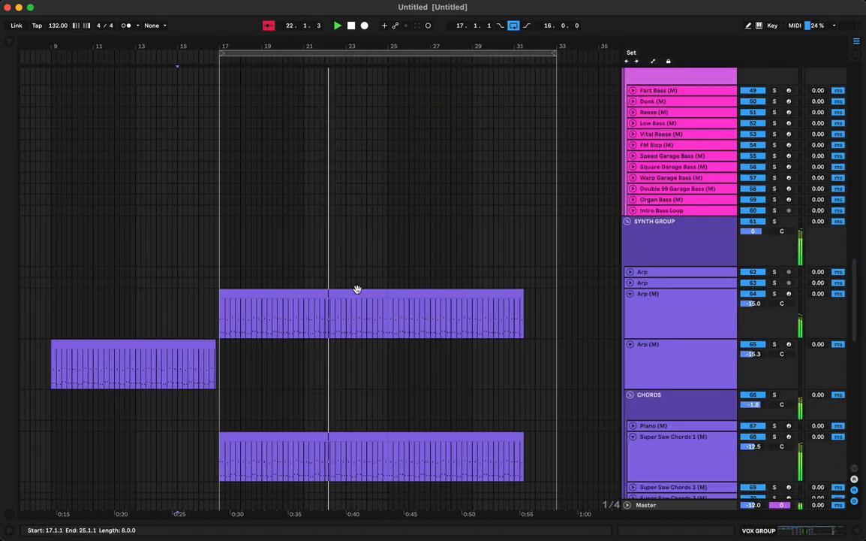
click(357, 290)
click(409, 294)
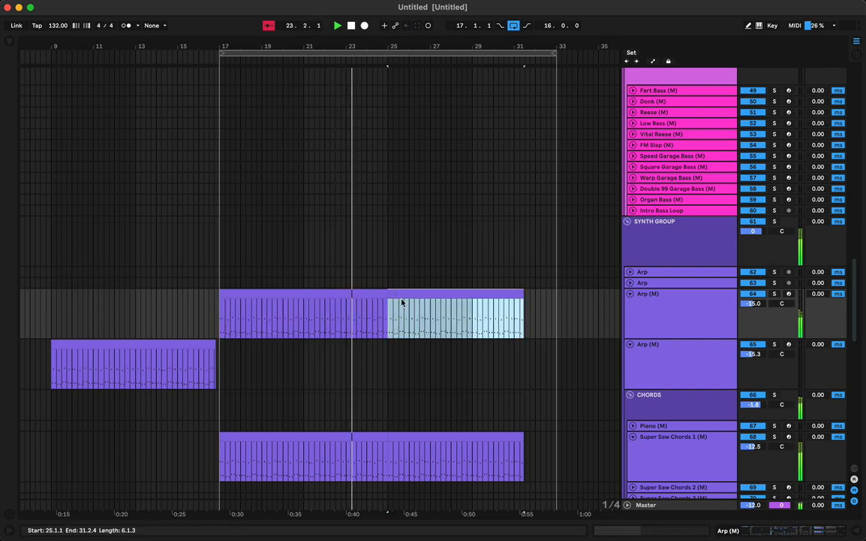
scroll(396, 353, down, 5)
click(400, 379)
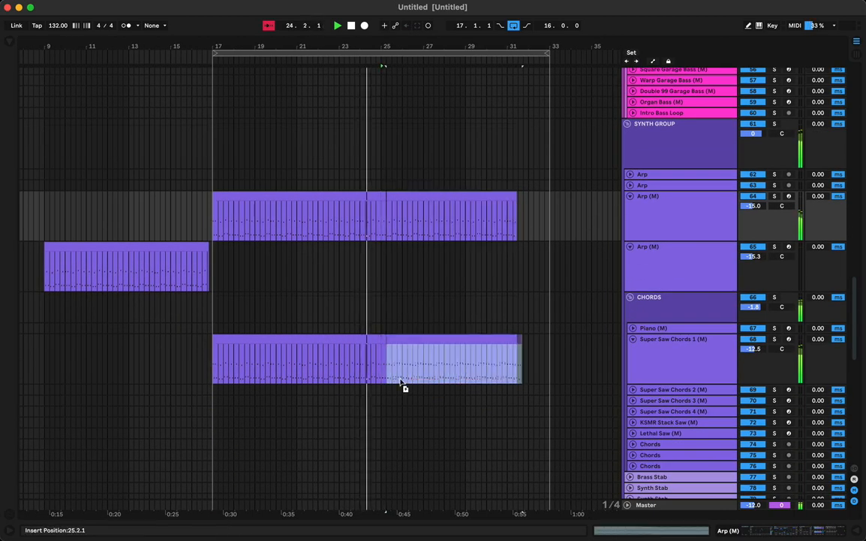
drag(403, 386, 395, 389)
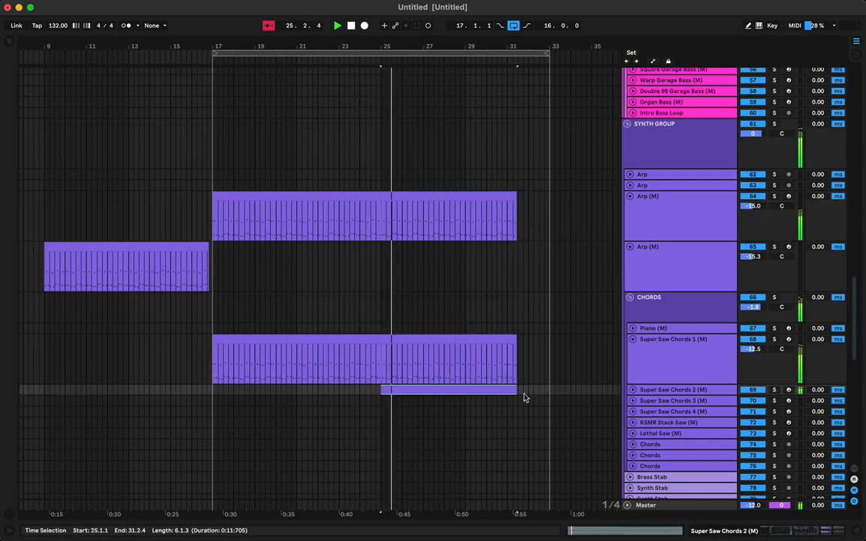
click(633, 389)
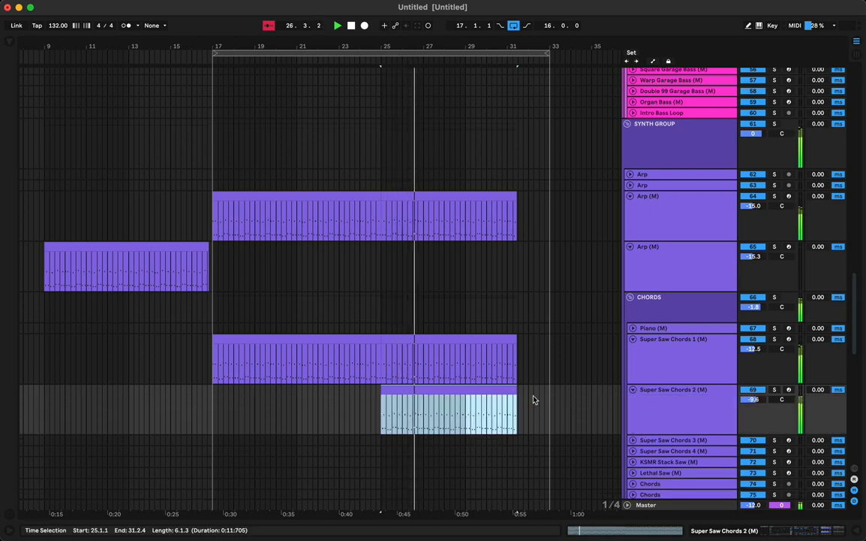
Move the bar 25 clip from Super Saw Chords 2 to the Lethal Saw (M) track and unfold that track.
click(517, 379)
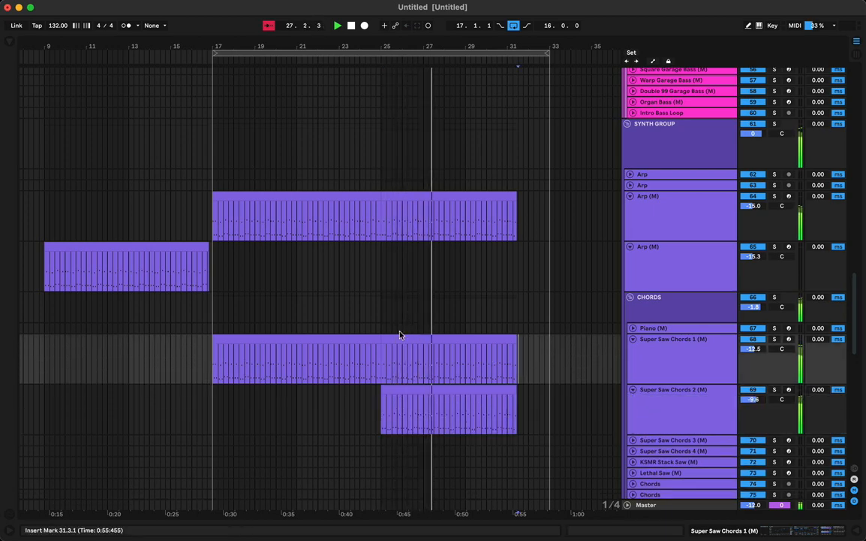
click(340, 341)
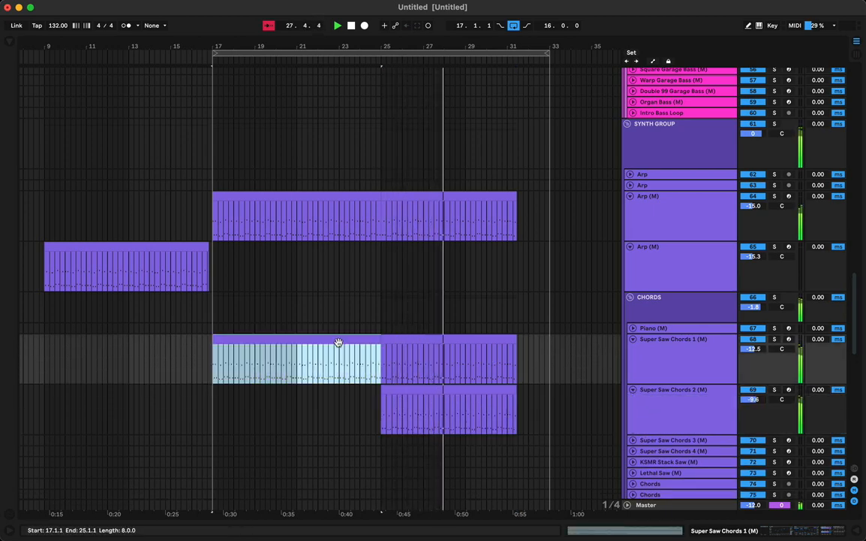
click(398, 390)
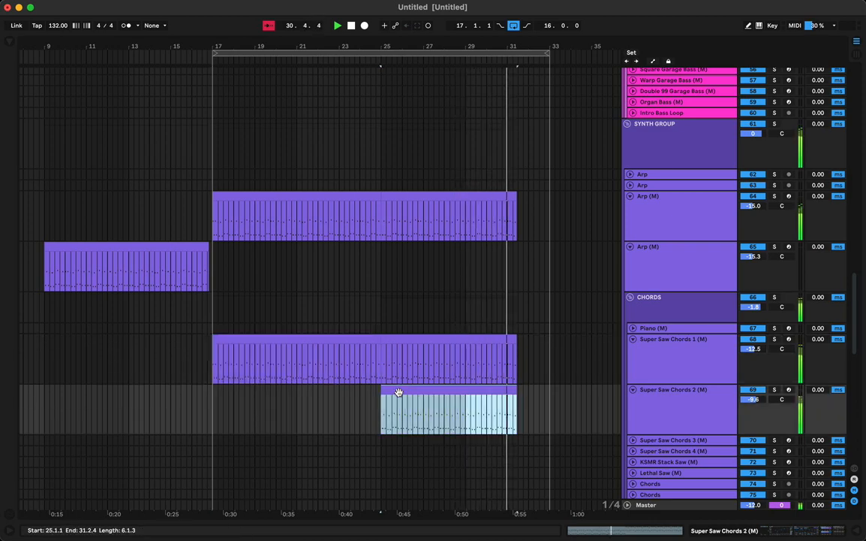
drag(400, 390, 411, 472)
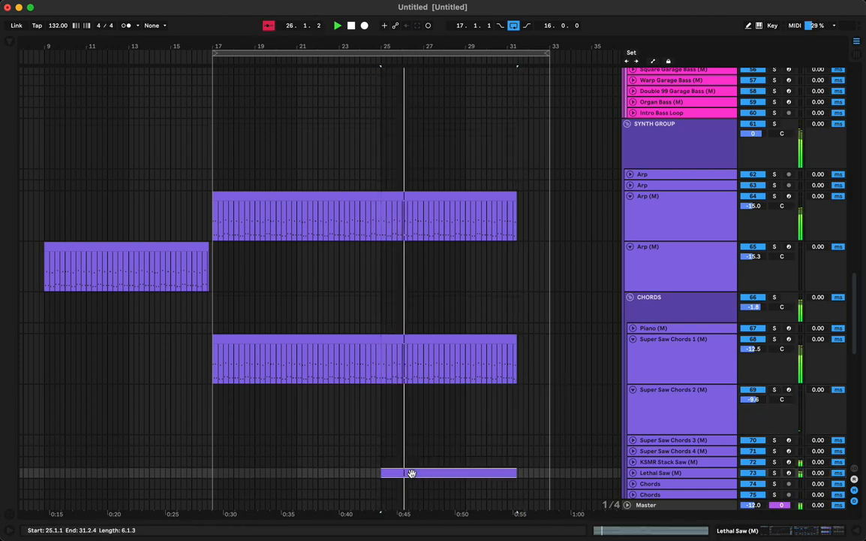
click(633, 473)
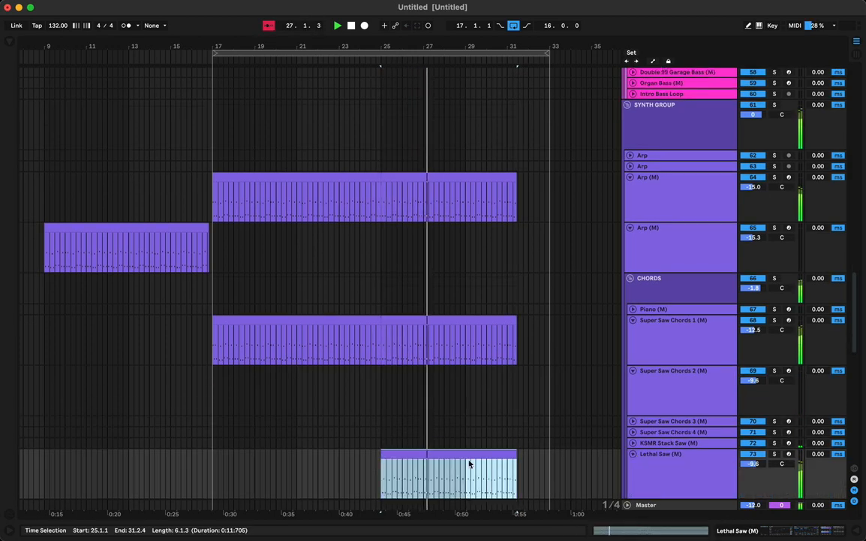
Audition the Lethal Saw (M) part soloed and in the full mix, playing from bar 25 and from bar 17.
key(s)
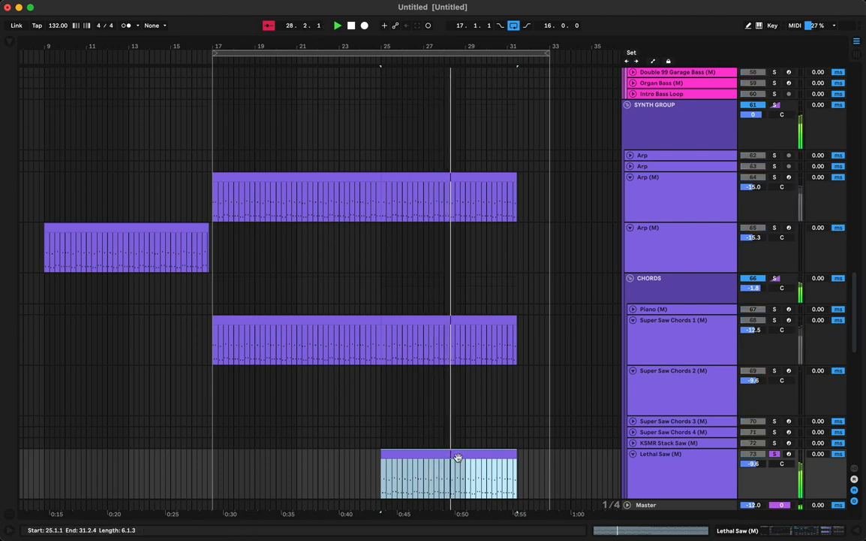
key(s)
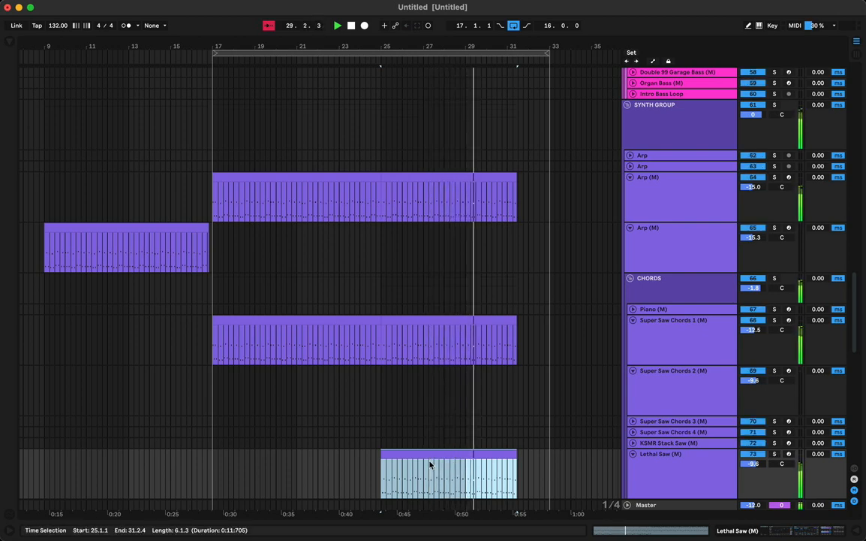
key(space)
key(space)
key(space)
key(space)
key(space)
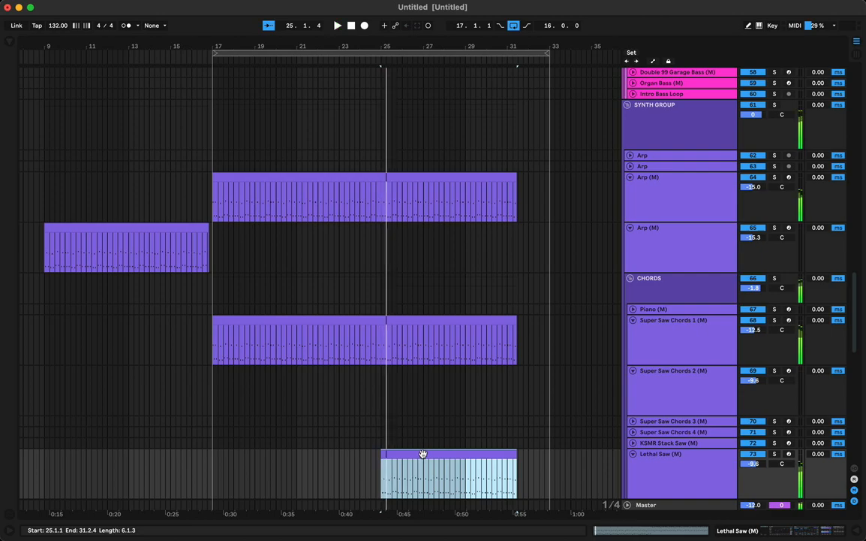
key(space)
key(space)
key(space)
key(space)
drag(410, 43, 487, 49)
key(space)
click(349, 178)
key(space)
key(space)
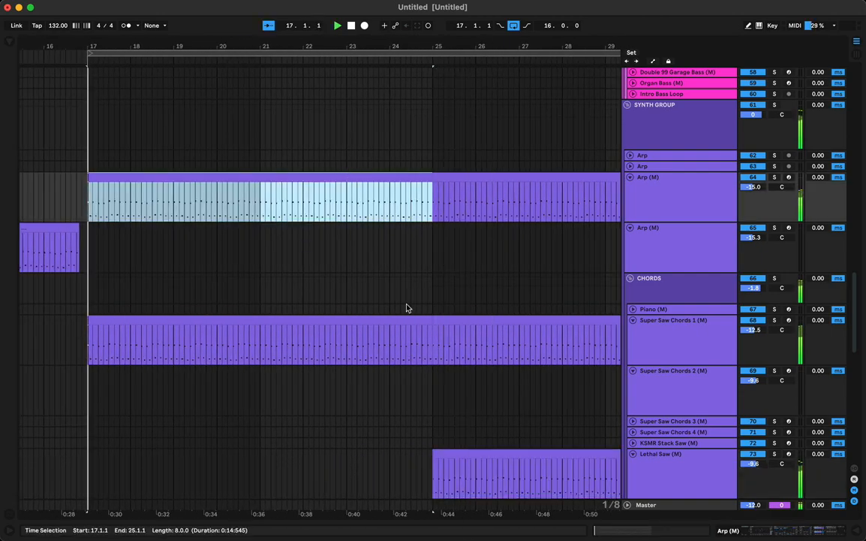
Move the bar 25 clip back to Super Saw Chords 2 and delete all of its notes.
drag(449, 453, 450, 397)
double_click(464, 372)
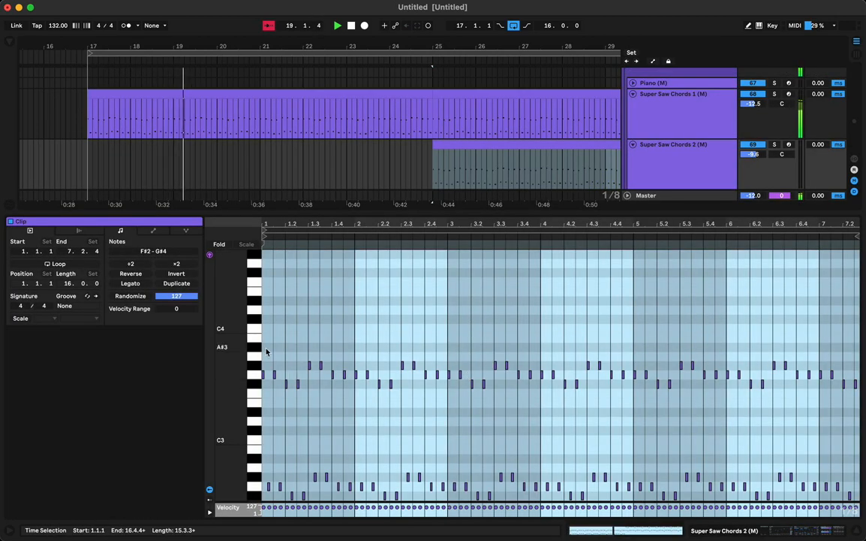
drag(266, 351, 745, 483)
key(Delete)
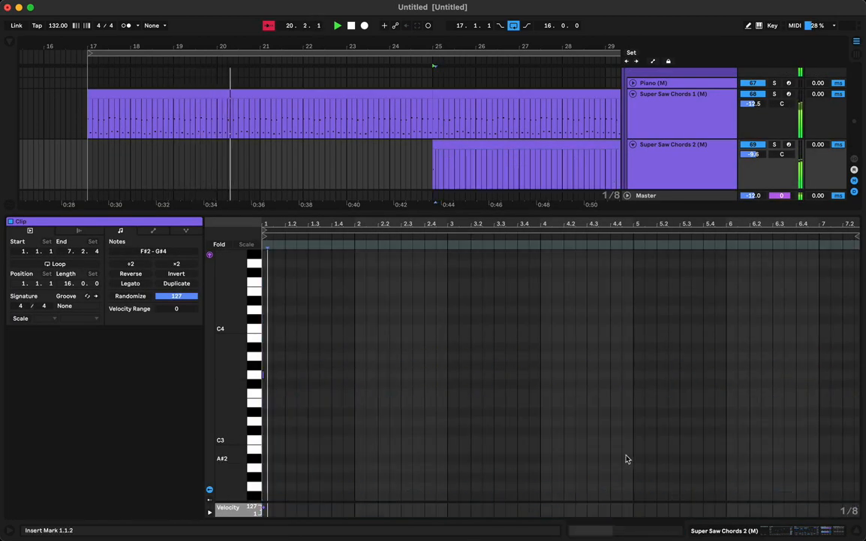
Enter two half-bar notes in the emptied clip, G3 at 1.1 and F#3 at 1.3, and play them.
mouse_move(264, 372)
mouse_down()
mouse_move(340, 378)
mouse_move(307, 383)
mouse_up()
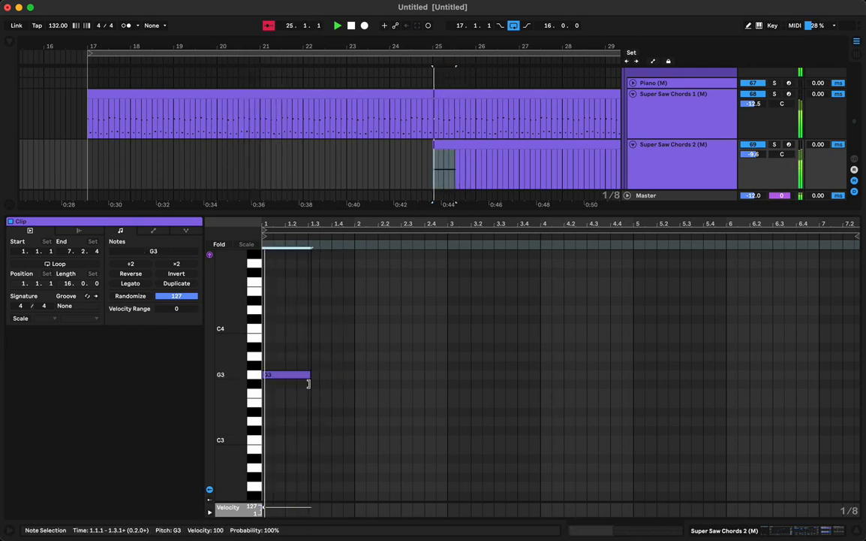
key(super+d)
key(Down)
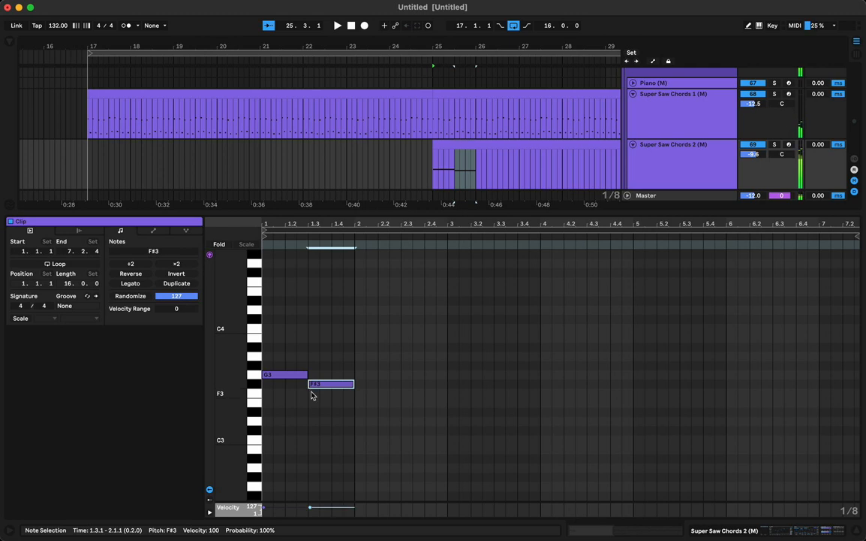
key(space)
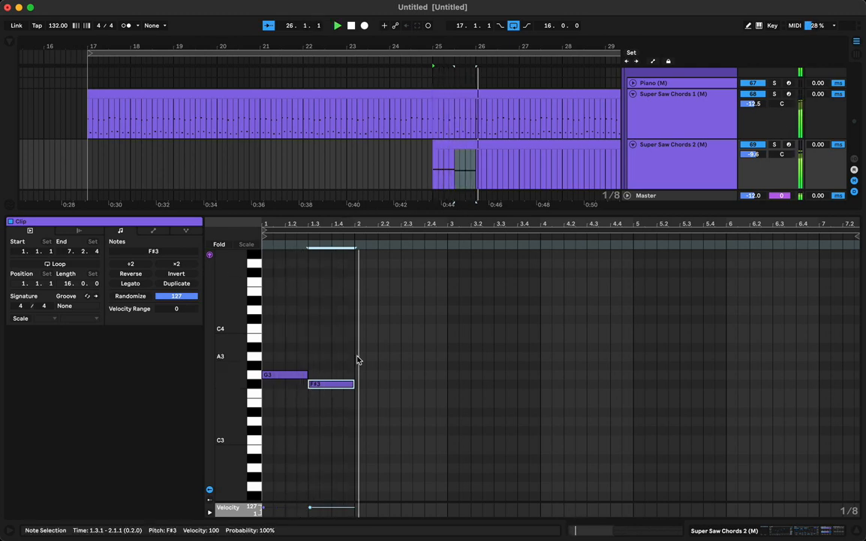
Continue the descending line with half-bar notes D#3 at bar 2 and D3 at 2.3.
key(super+d)
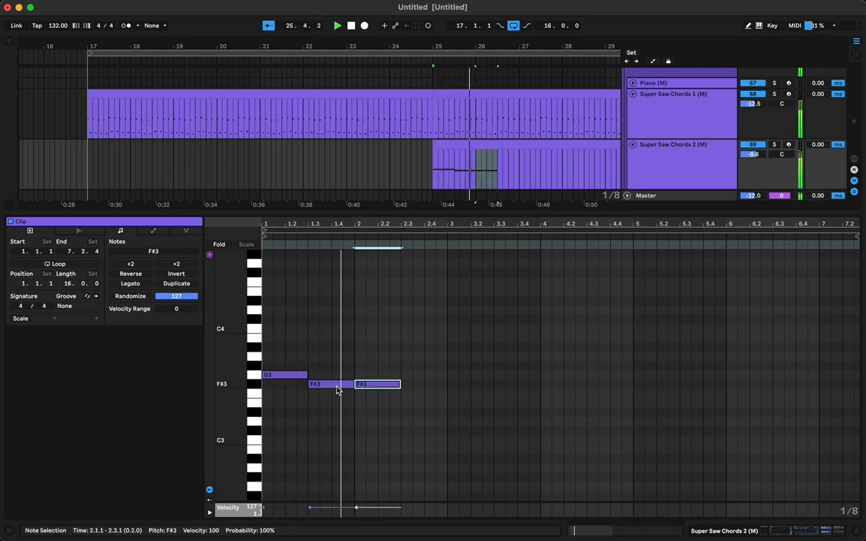
key(Down)
key(Up)
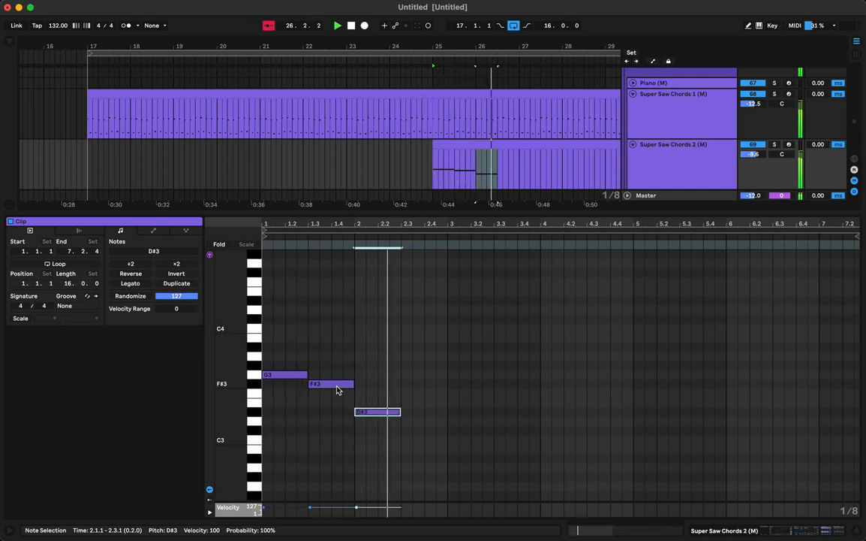
key(super+d)
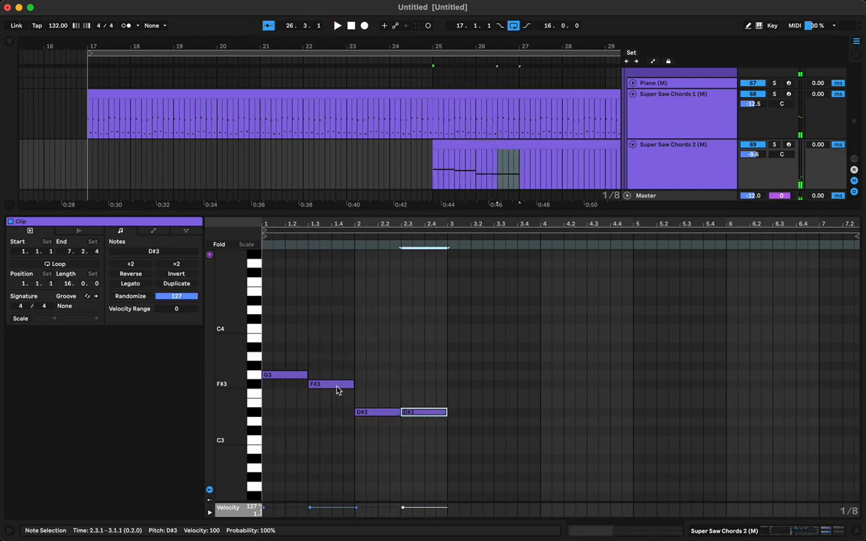
key(Down)
key(space)
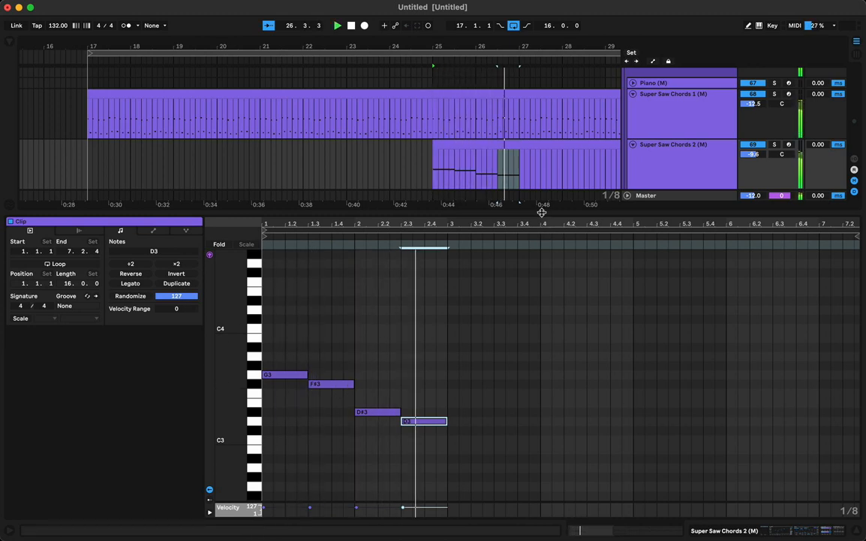
key(super+alt+l)
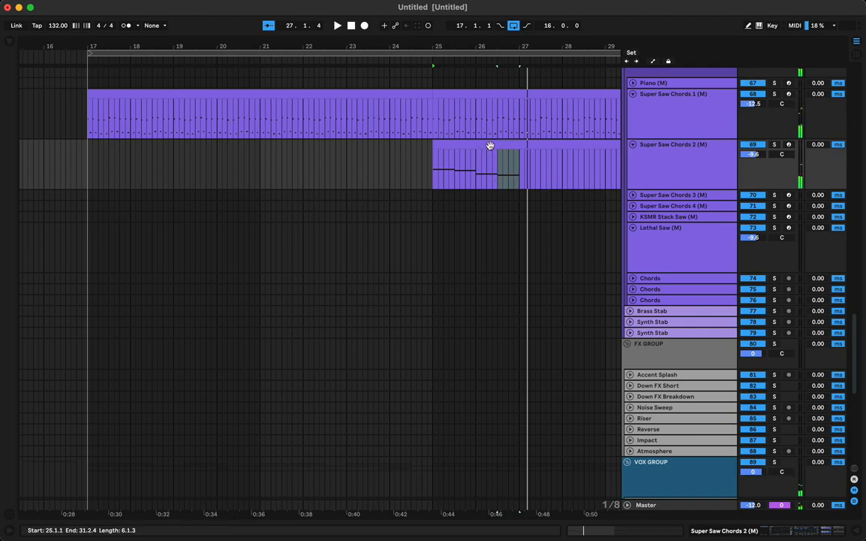
click(490, 145)
double_click(521, 146)
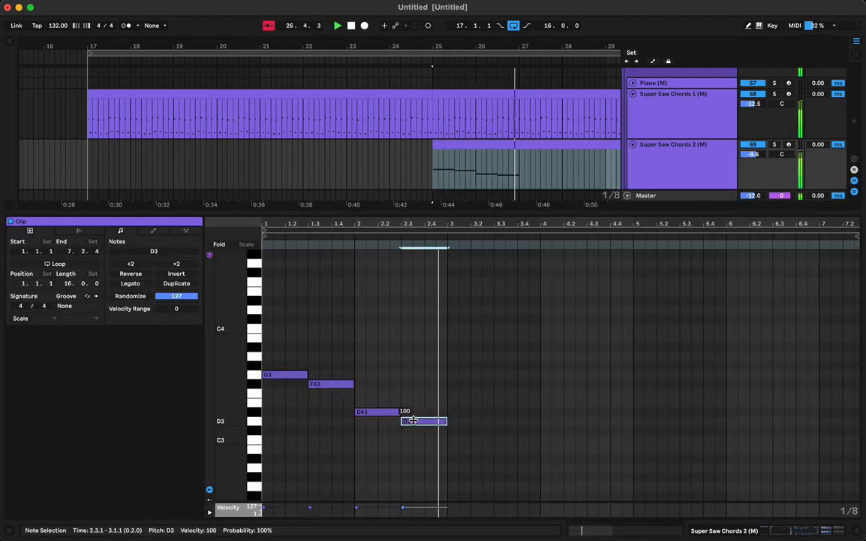
Extend the line with half-bar notes C#3 at bar 3 and A#2 at 3.3.
key(super+d)
key(Down)
key(super+d)
key(Down)
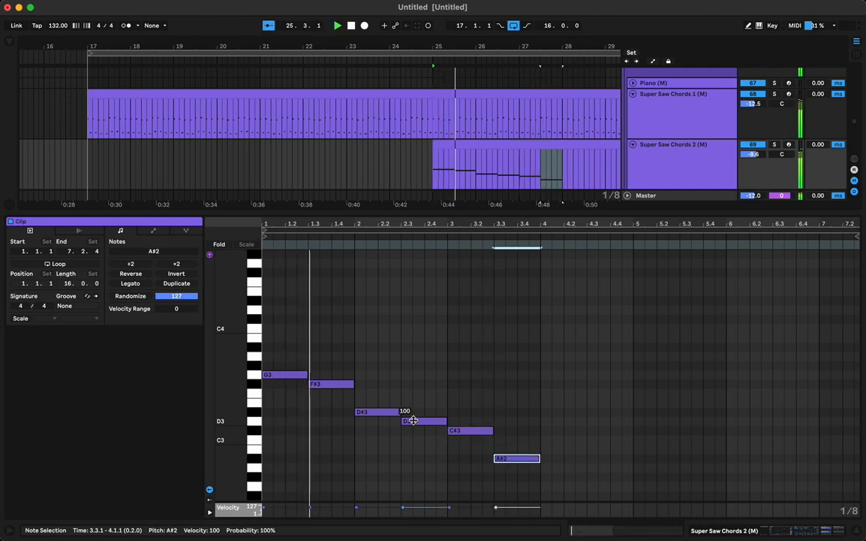
Finish the four-bar line with half-bar notes C#3 at bar 4 and D3 at 4.3.
key(super+d)
key(Up)
key(Up)
key(Up)
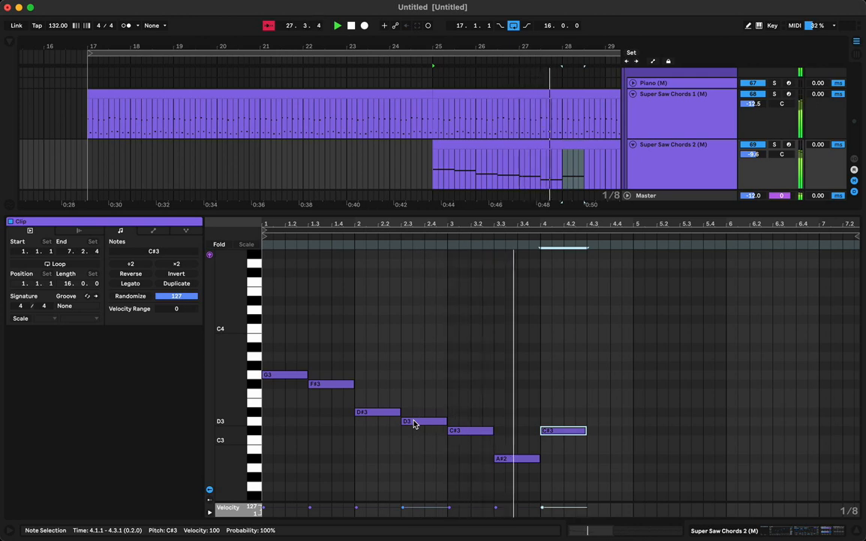
key(super+d)
key(Up)
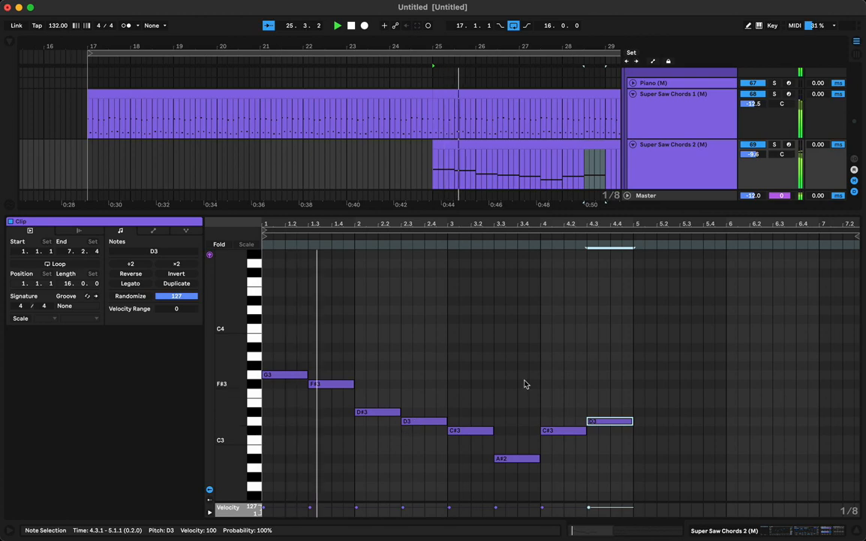
Close the note editor and duplicate bars 25 to 29 of the Super Saw Chords 2 clip to bar 29.
click(547, 142)
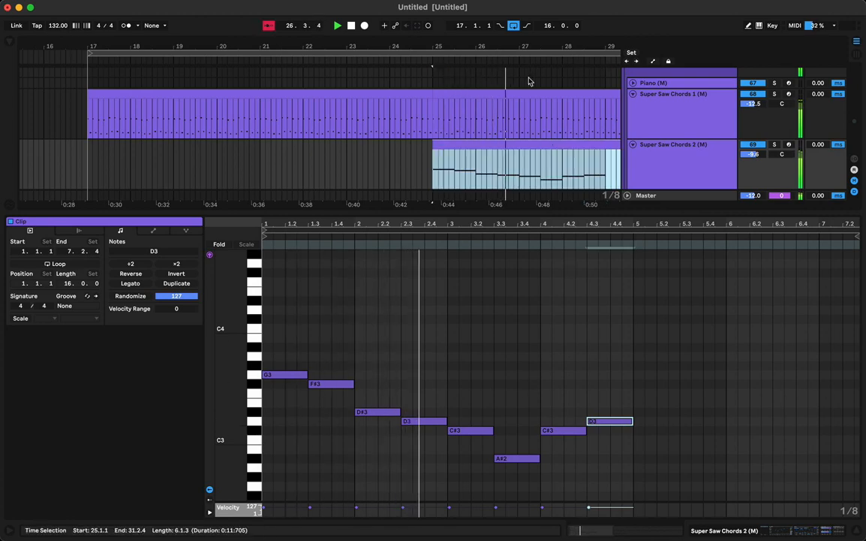
drag(519, 44, 509, 211)
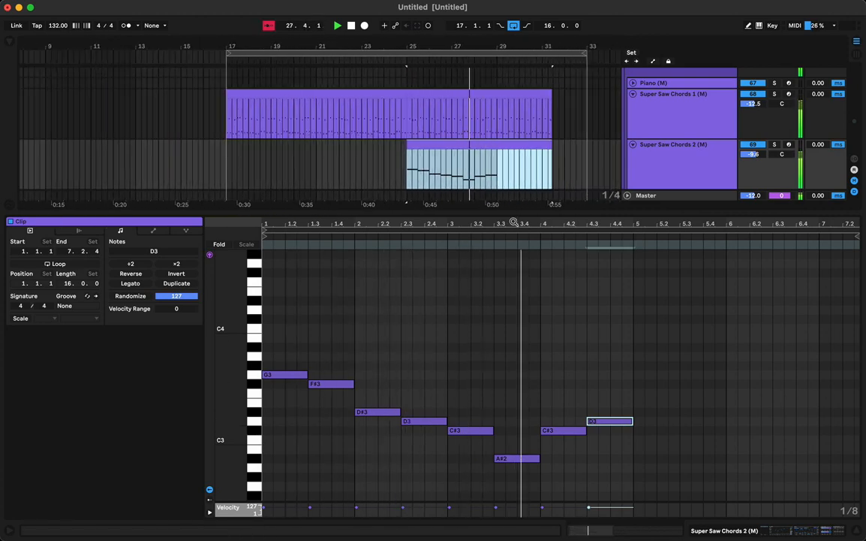
key(super+alt+l)
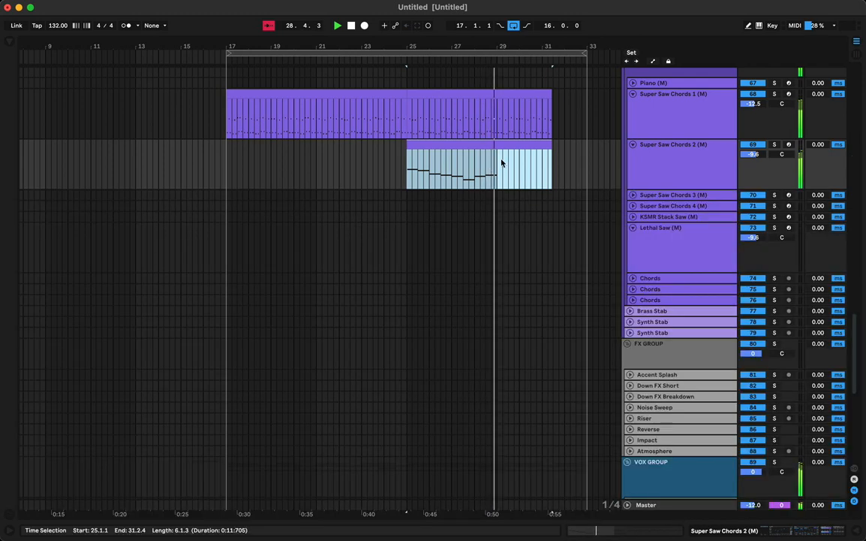
drag(500, 168, 406, 167)
key(space)
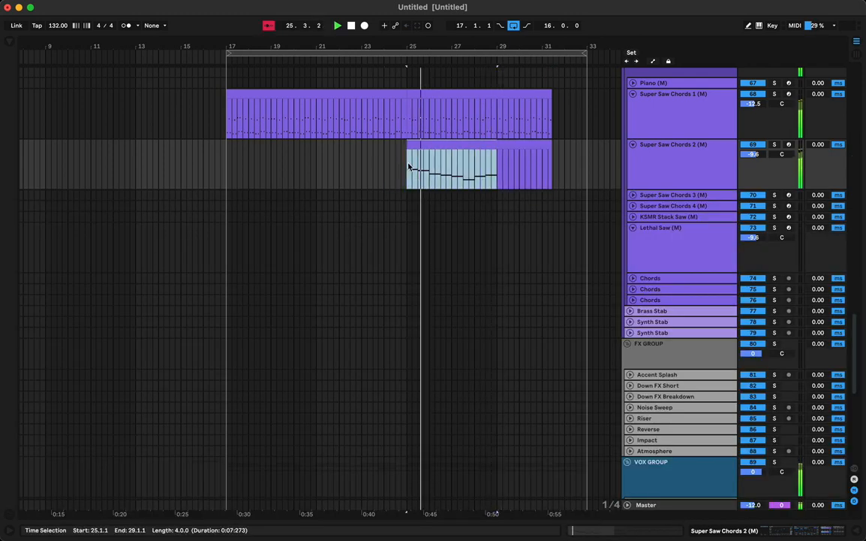
key(super+d)
Trim the duplicated clip to end at 31.2.4, in line with the end of the Super Saw Chords 1 clip.
drag(583, 147, 552, 154)
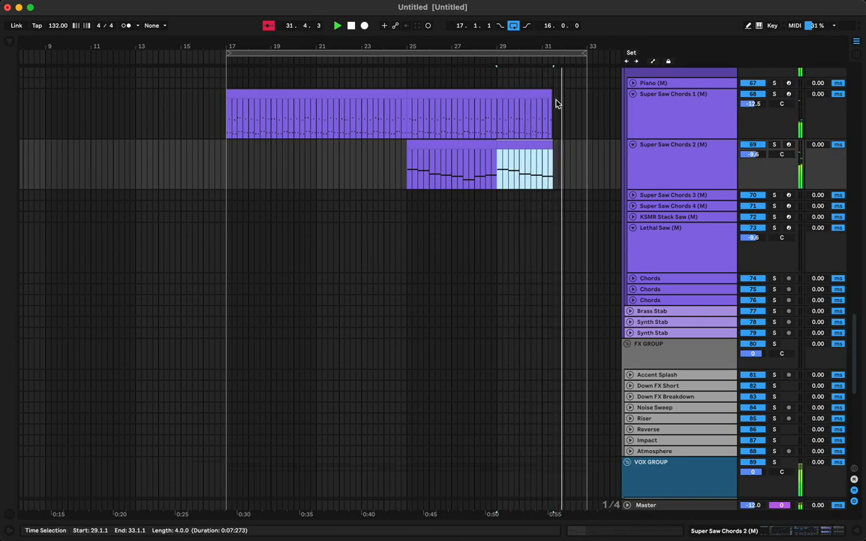
drag(551, 49, 556, 144)
scroll(507, 141, up, 8)
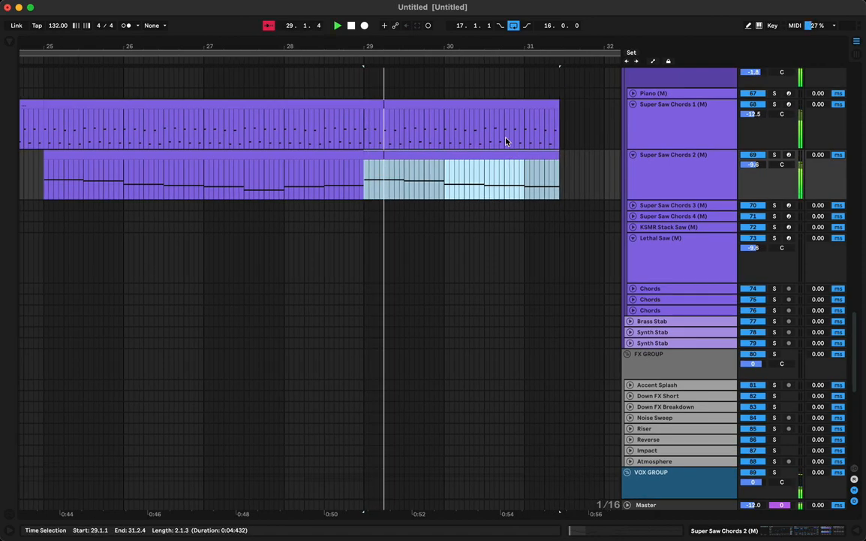
Copy the Raum reverb from the Arp track to the end of the Super Saw Chords 2 device chain, switch it on and play.
click(503, 212)
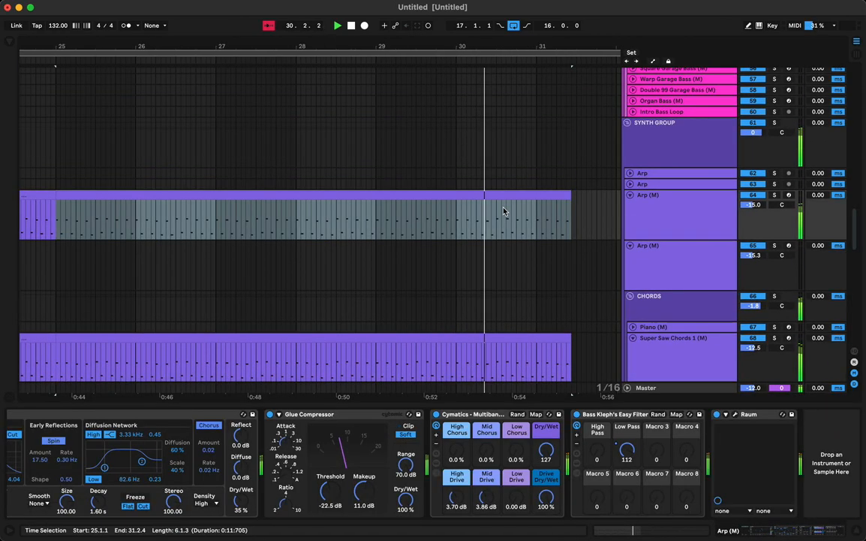
click(644, 175)
click(804, 419)
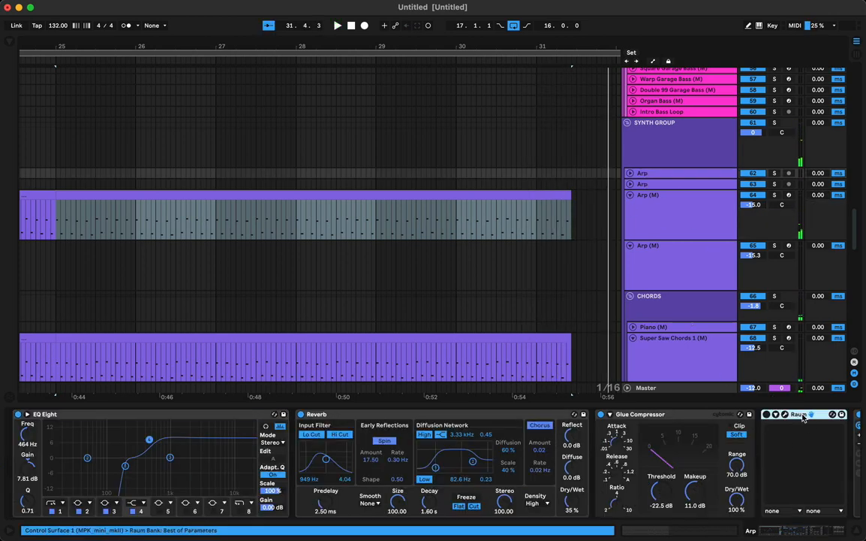
scroll(533, 375, down, 5)
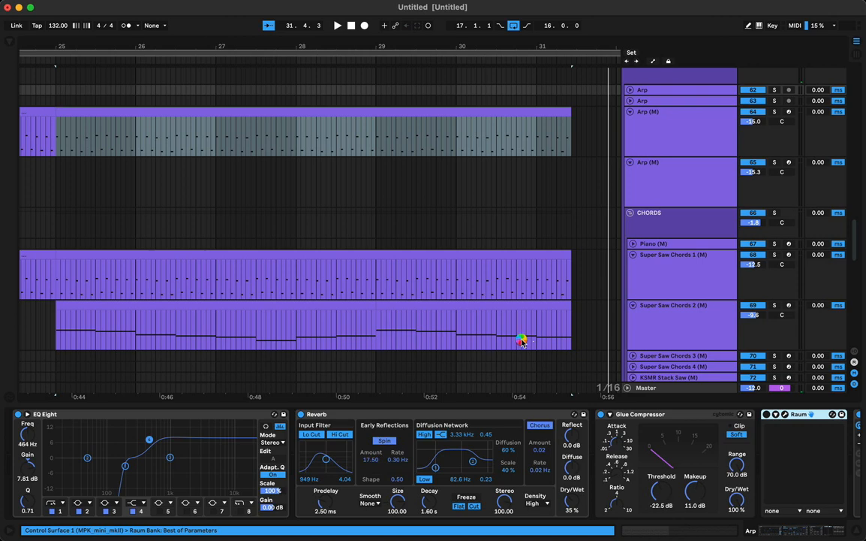
click(377, 306)
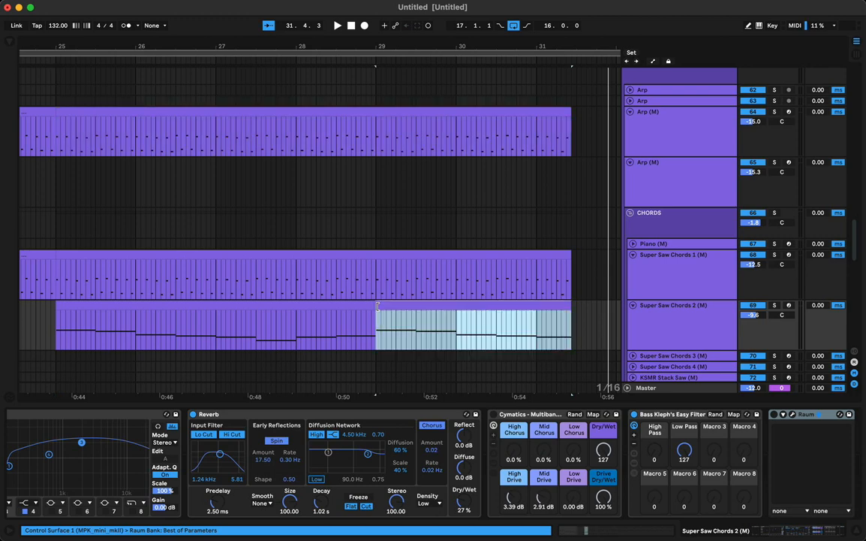
key(space)
click(126, 305)
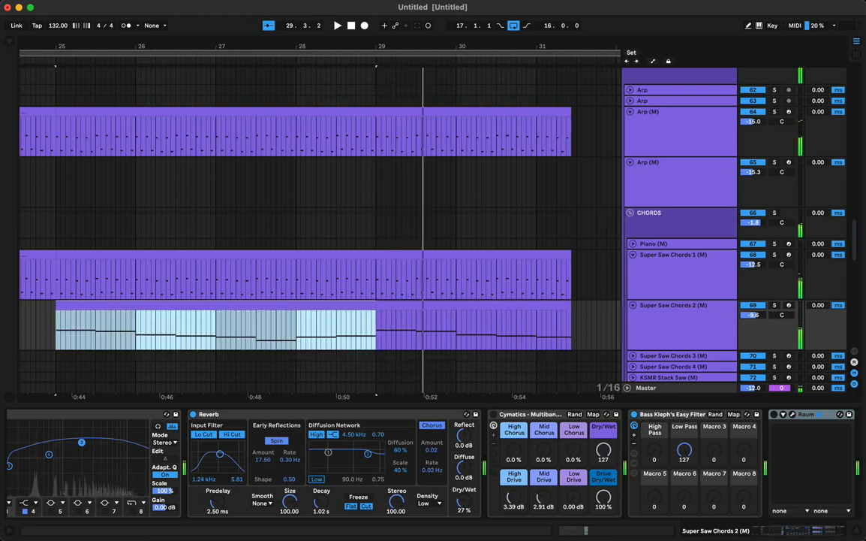
click(774, 414)
key(space)
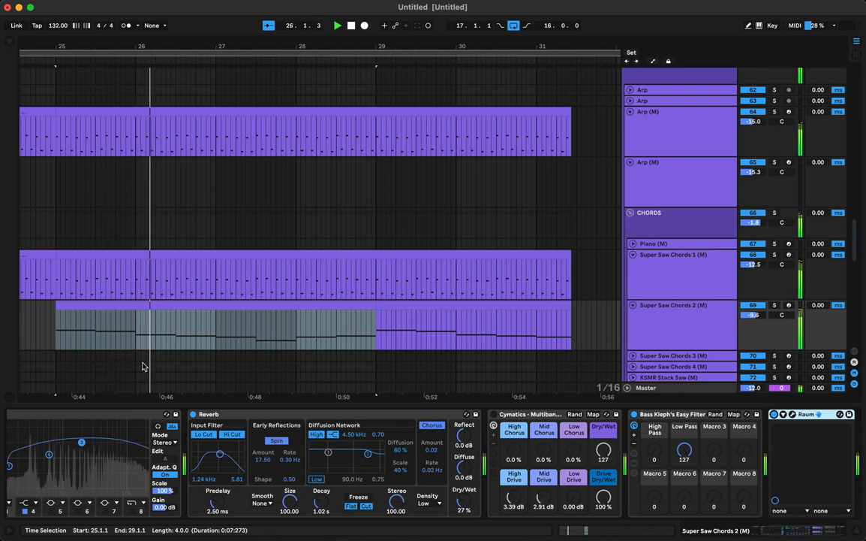
Automate the Easy Filter Low Pass on Super Saw Chords 2 to rise from bar 25 to 127 at the clip's end, and play it.
click(214, 307)
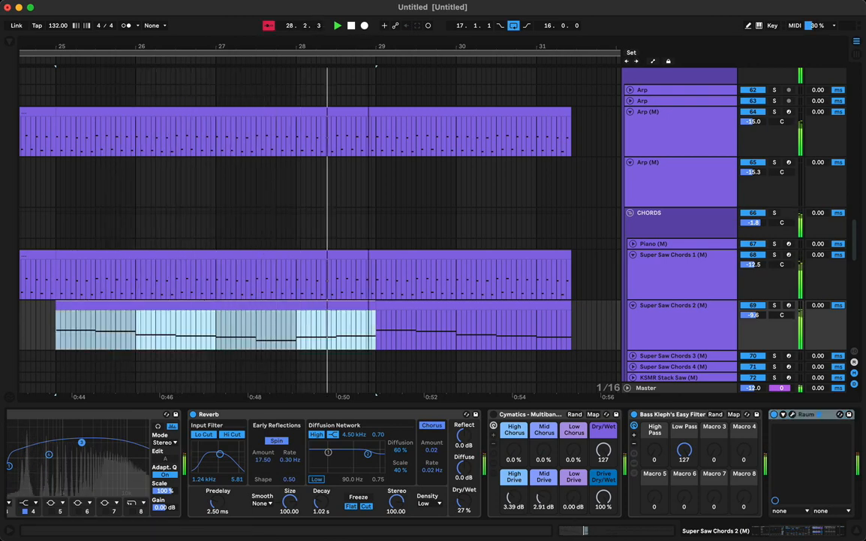
drag(372, 46, 372, 43)
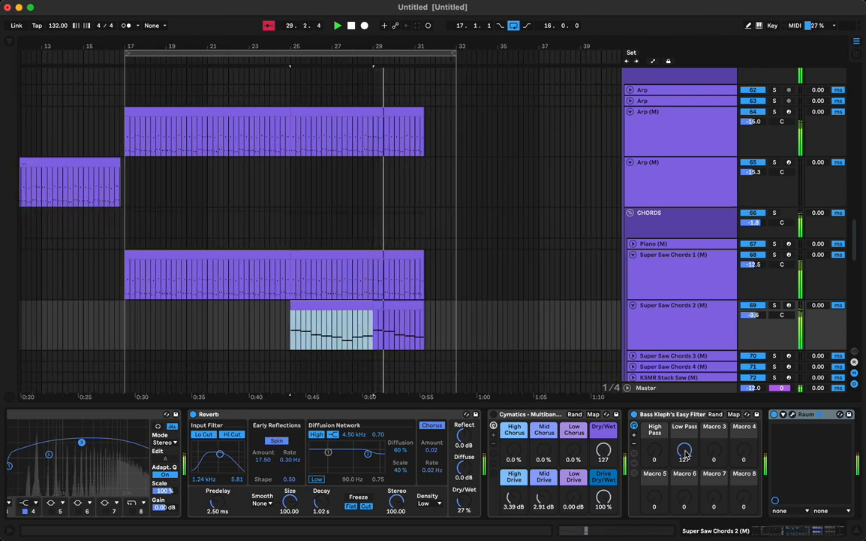
key(a)
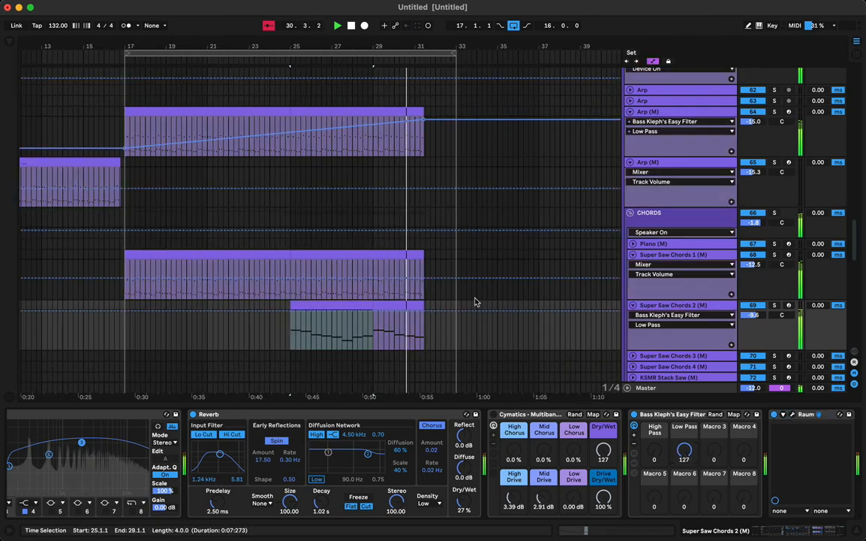
drag(290, 310, 290, 328)
key(space)
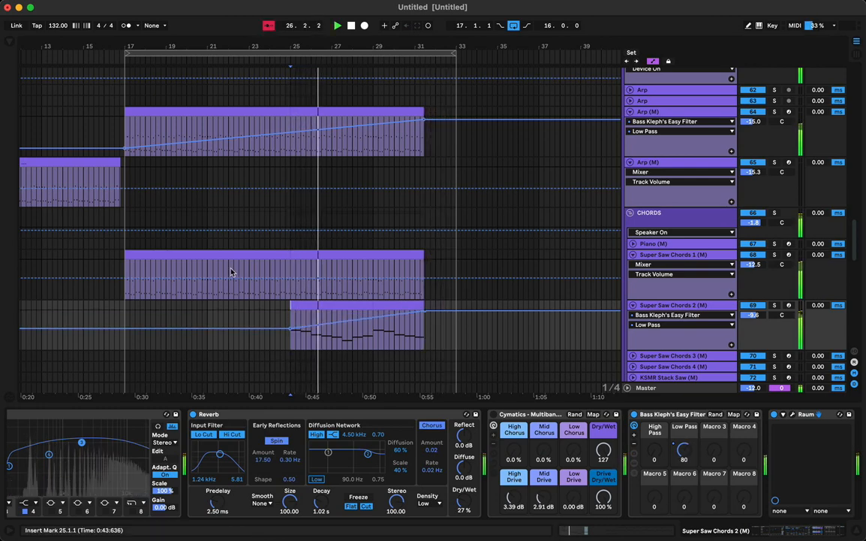
Hide the automation and play the arrangement from 16.2.1 to hear the section with the new line.
click(83, 218)
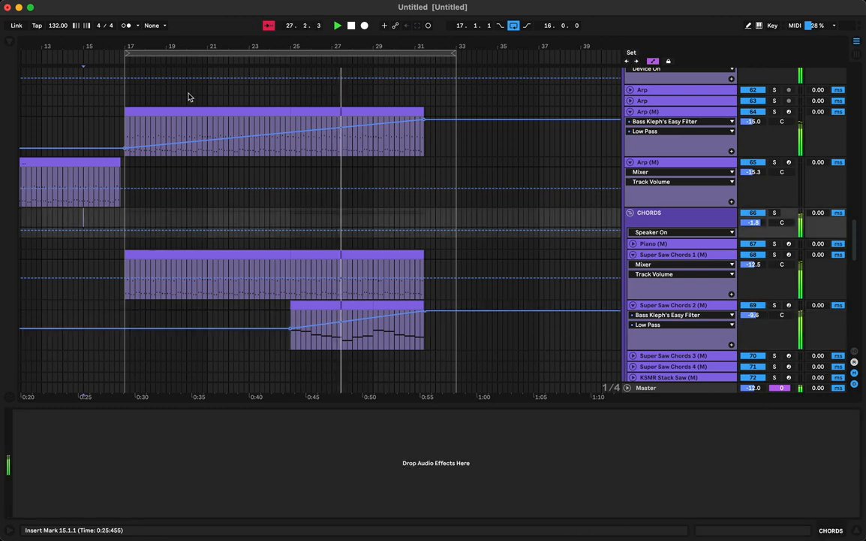
key(a)
drag(268, 47, 269, 32)
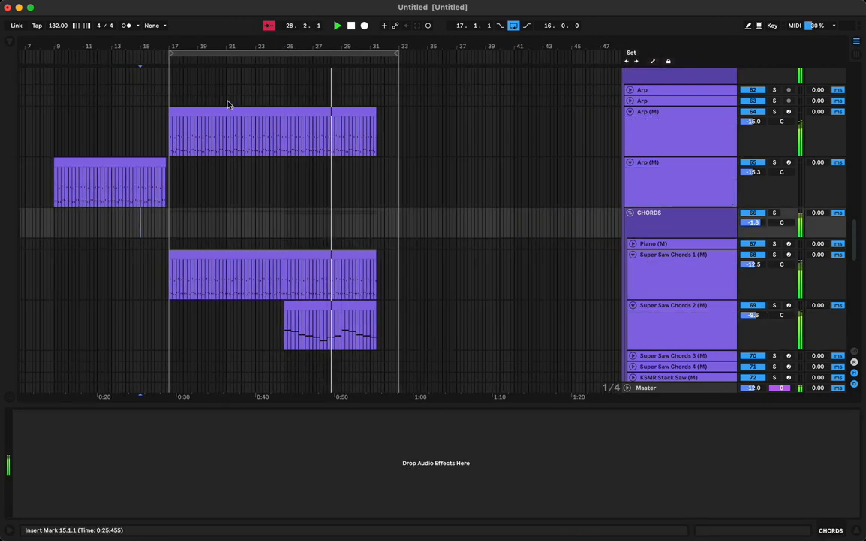
click(159, 128)
key(space)
key(space)
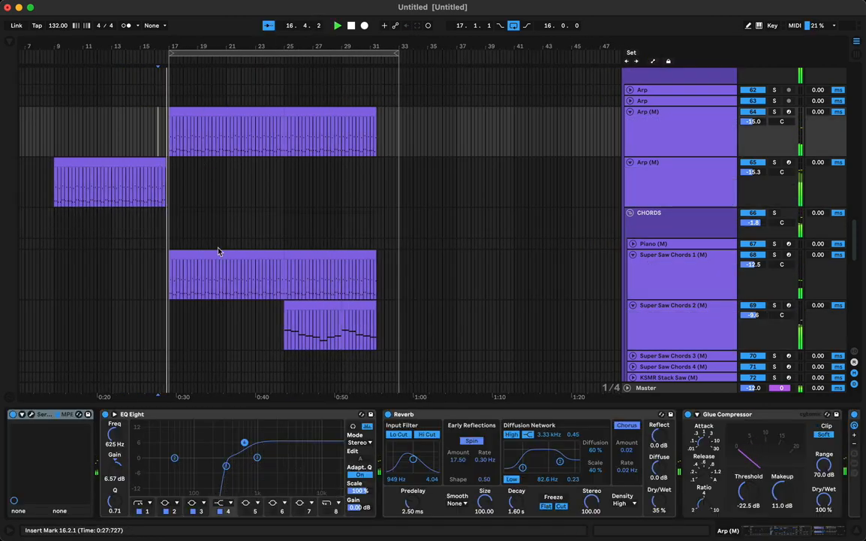
Move the upper Arp and Super Saw Chords 1 clips at bars 17 to 25 to start at bar 9.
scroll(203, 216, left, 5)
click(290, 248)
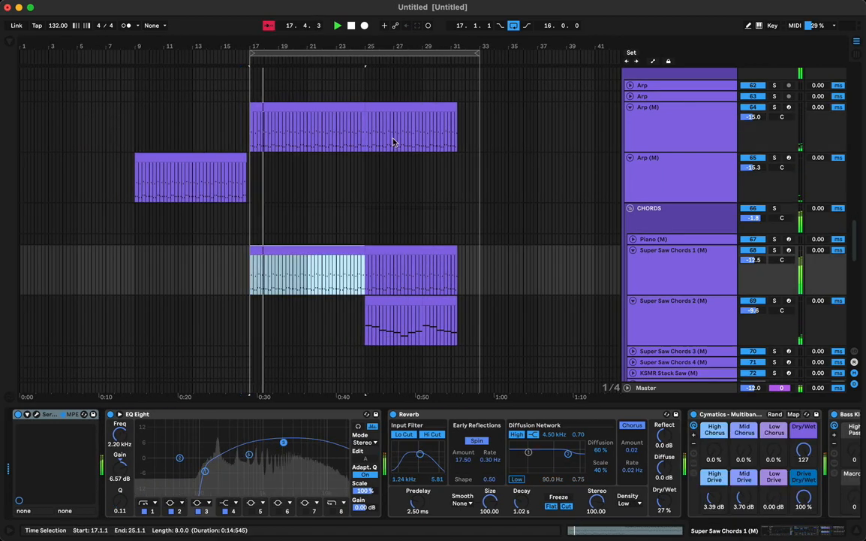
shift+click(328, 106)
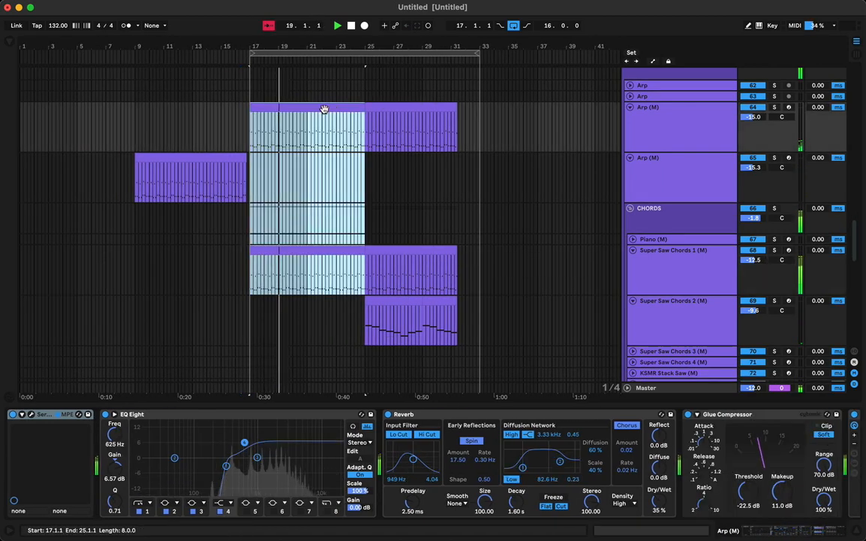
drag(325, 109, 208, 136)
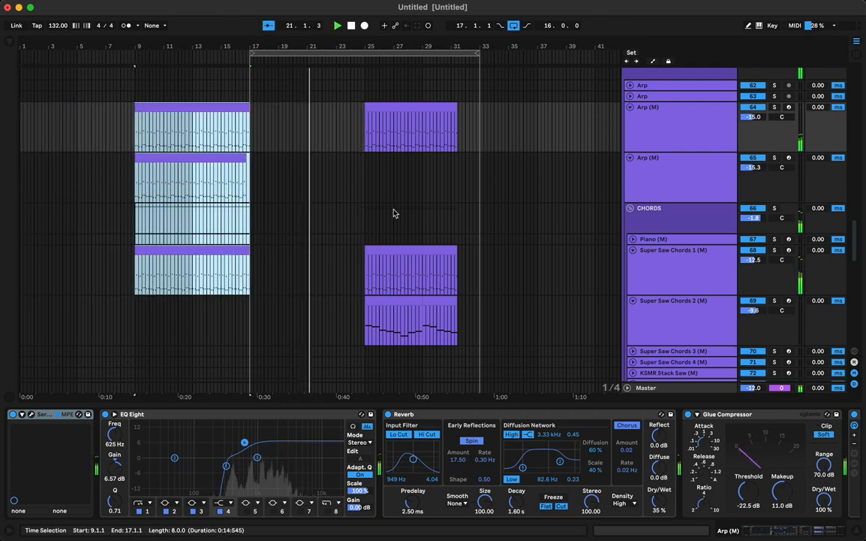
Trim the moved Arp and Super Saw Chords 1 clips to end at 16.4.2, in line with the lower Arp clip, and play from bar 9.
drag(193, 48, 298, 157)
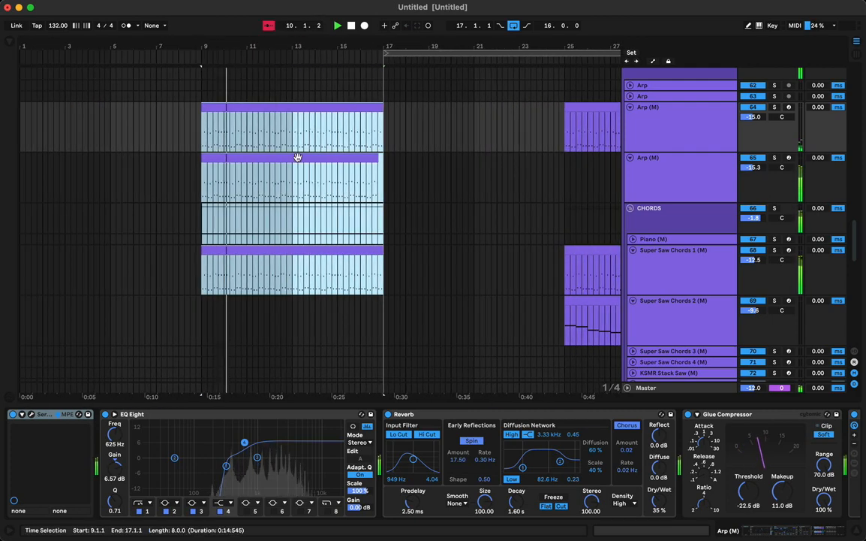
click(394, 184)
drag(383, 107, 378, 107)
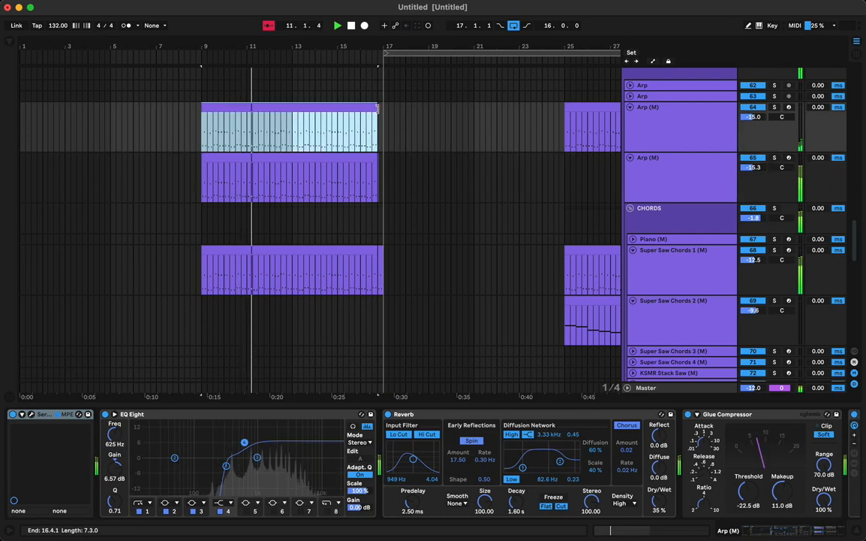
drag(384, 249, 380, 250)
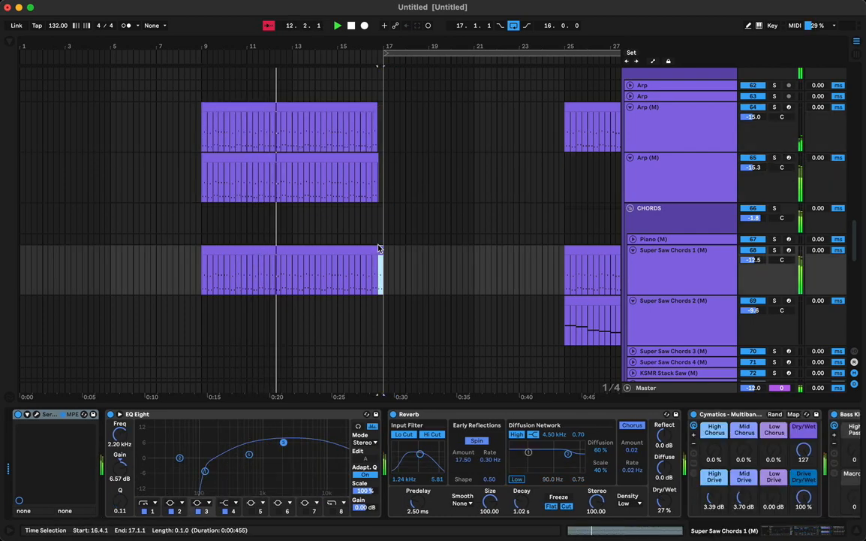
mouse_move(373, 45)
mouse_down()
mouse_move(373, 63)
mouse_move(387, 57)
mouse_up()
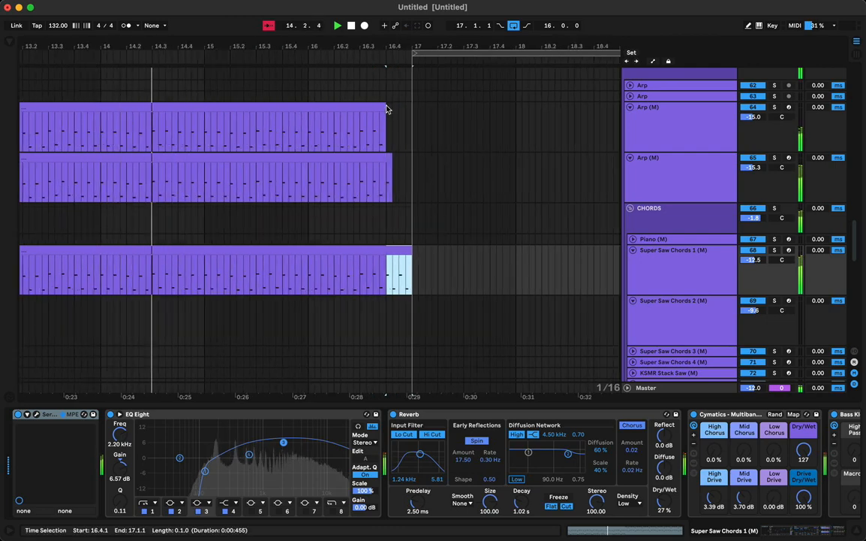
drag(387, 108, 393, 108)
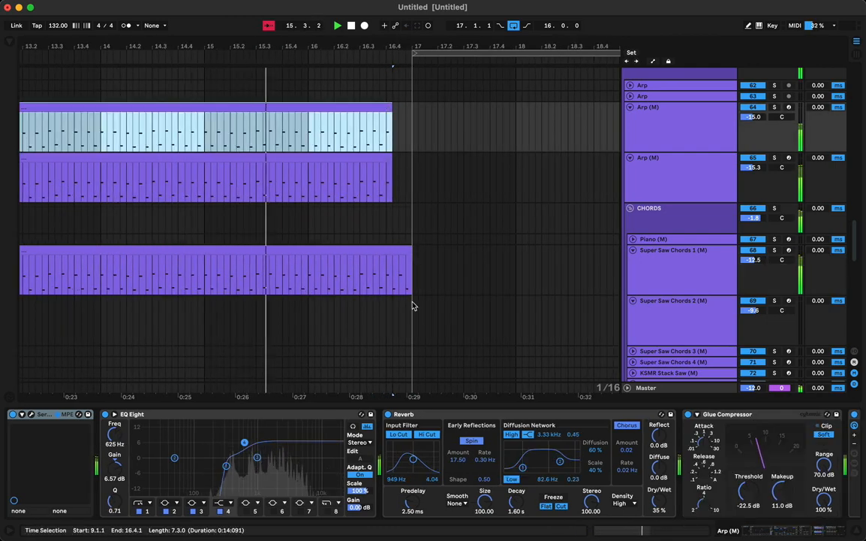
drag(412, 252, 394, 254)
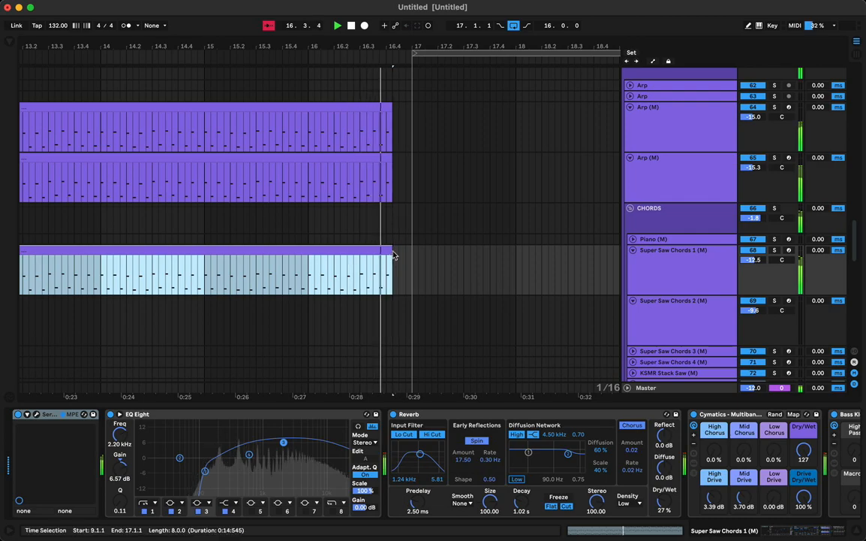
key(space)
key(space)
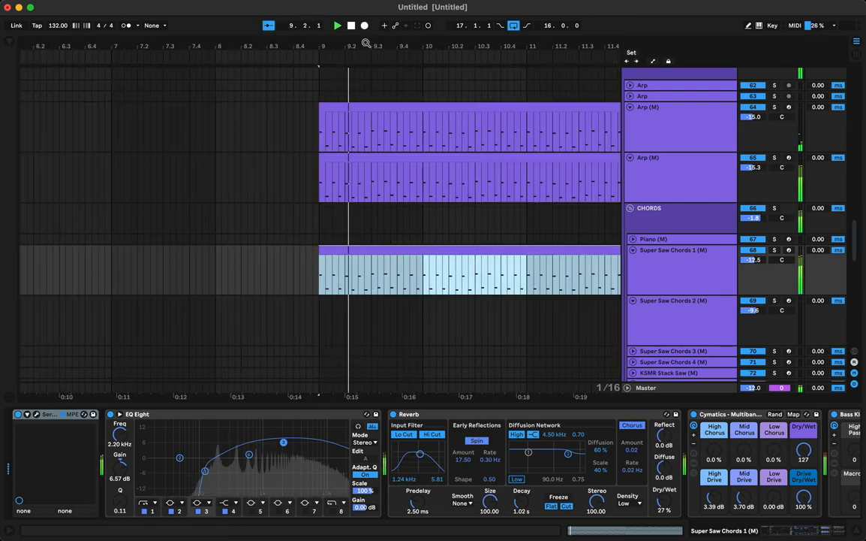
Delete the upper Arp and Super Saw Chords 1 clips from 25.1.1 to 31.2.4.
drag(365, 43, 207, 43)
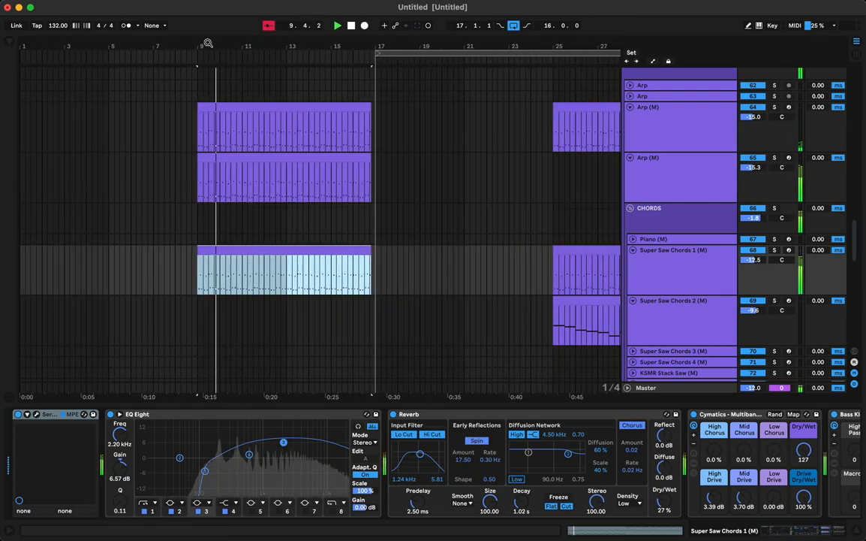
scroll(427, 250, right, 4)
click(425, 248)
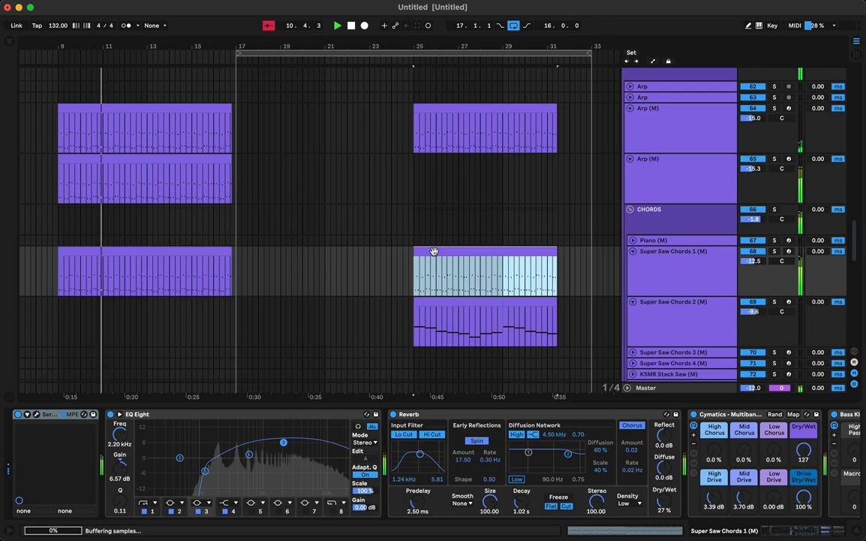
shift+click(447, 109)
scroll(171, 143, left, 4)
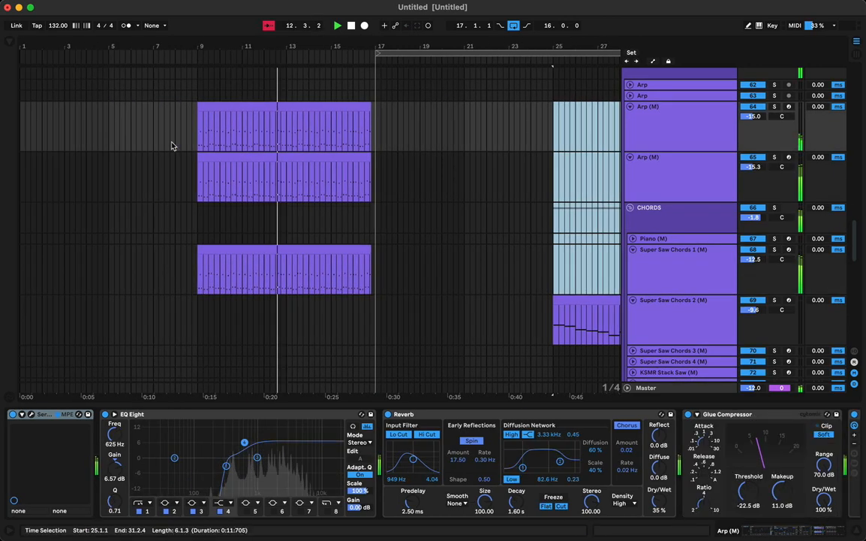
Copy the lower Arp clip from bar 9 to bar 1, extend the copy to end at bar 9, and play from bar 1.
drag(208, 156, 19, 166)
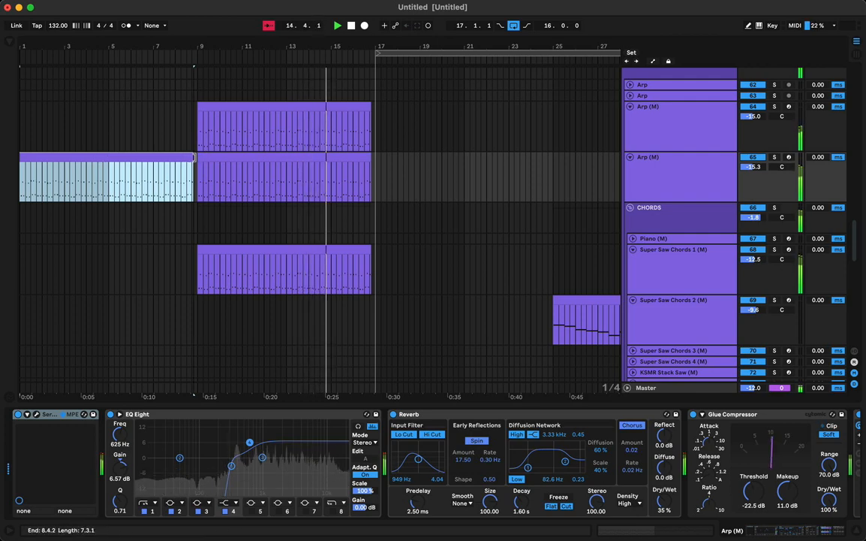
drag(191, 157, 197, 157)
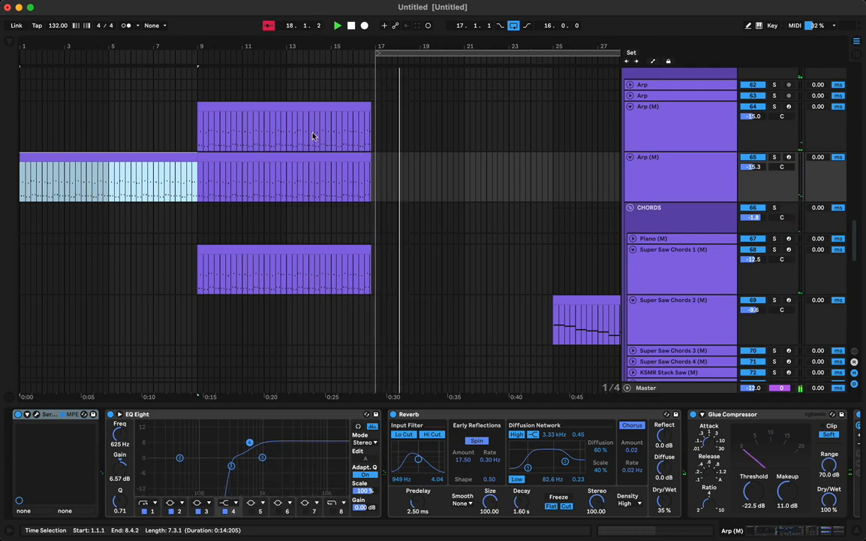
click(102, 159)
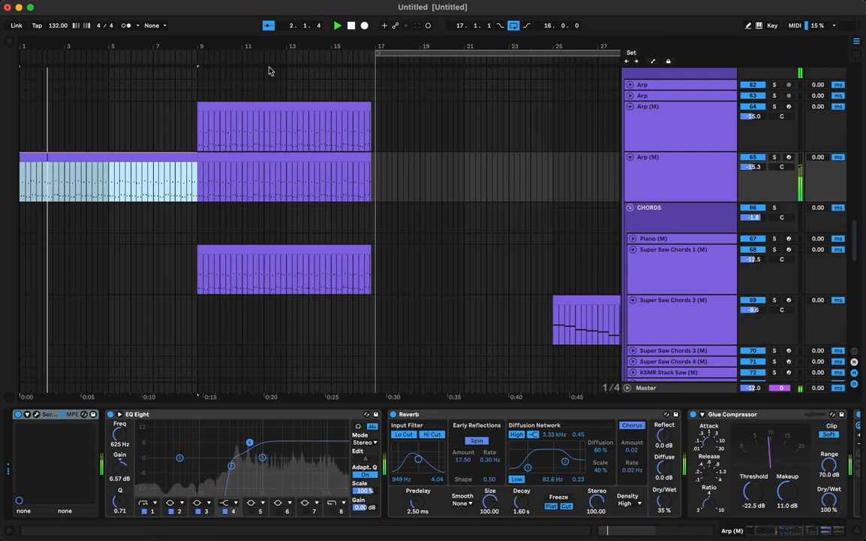
drag(268, 46, 358, 43)
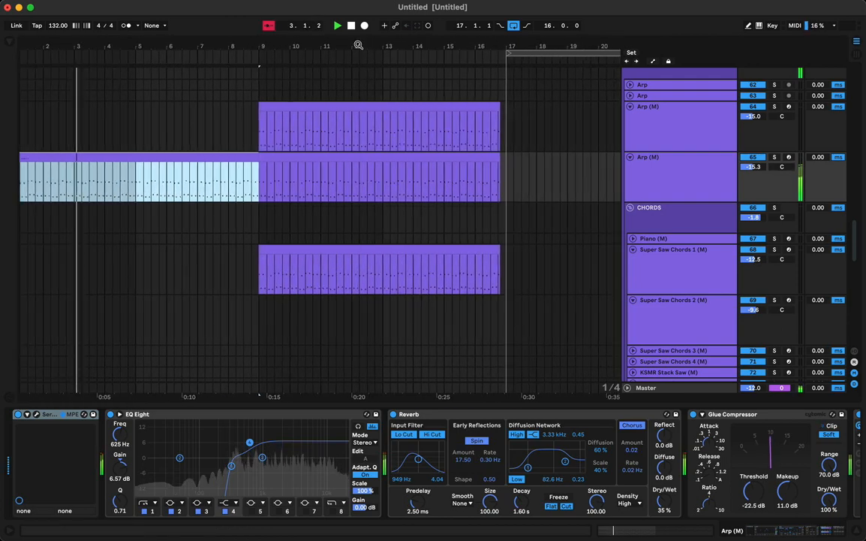
Open Serum on Super Saw Chords 1, pick envelope 1's Release as the parameter for automation, and close the plug-in window.
click(288, 157)
click(327, 246)
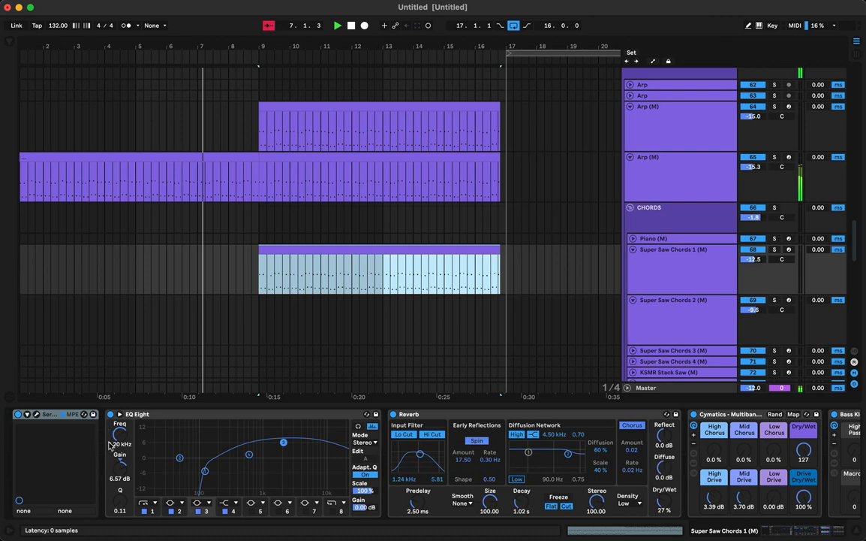
click(288, 291)
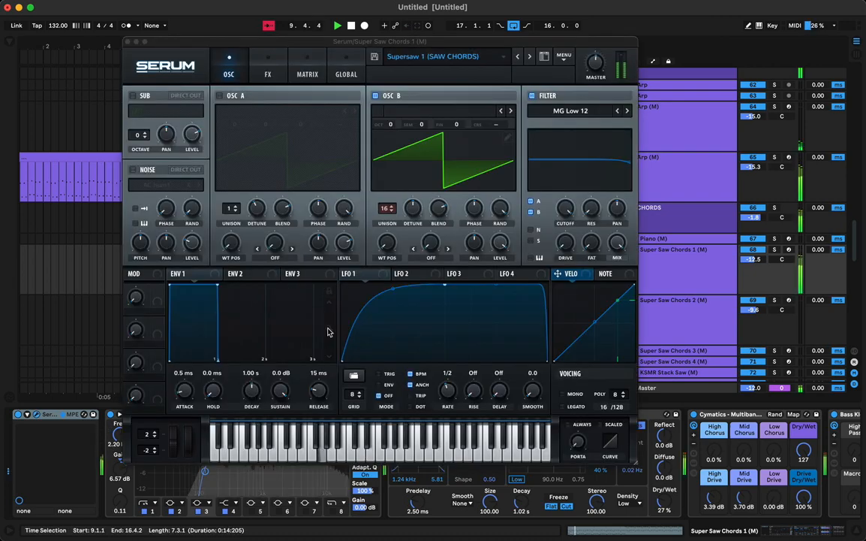
click(319, 396)
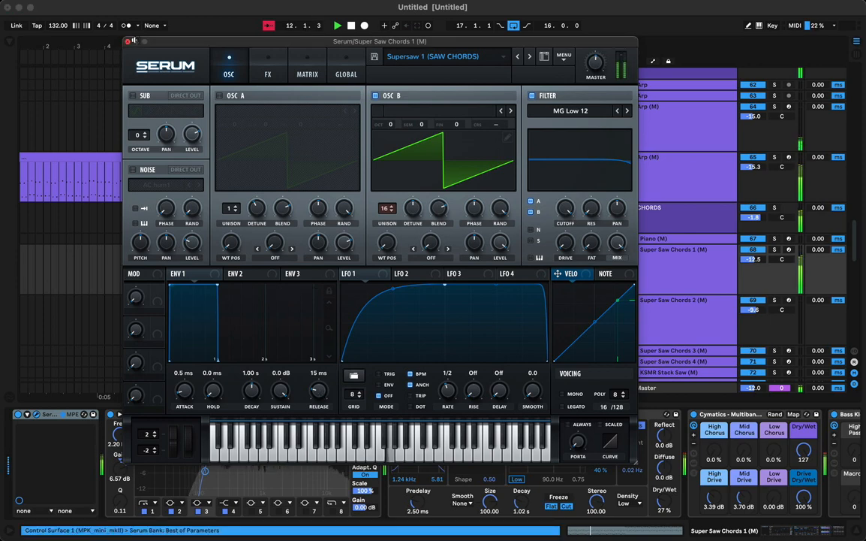
click(128, 41)
Shape the Env1 Rel automation on Super Saw Chords 1 into a curve rising from about bar 13 to the clip's end.
key(a)
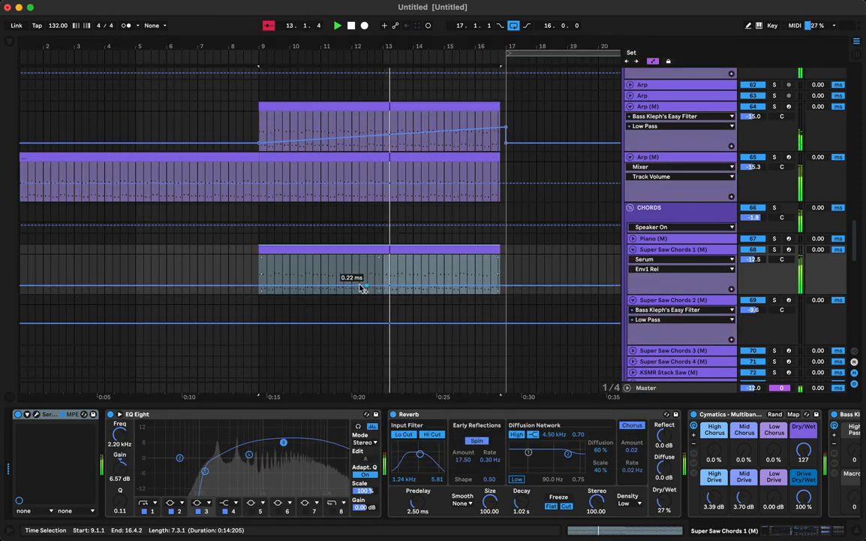
click(383, 286)
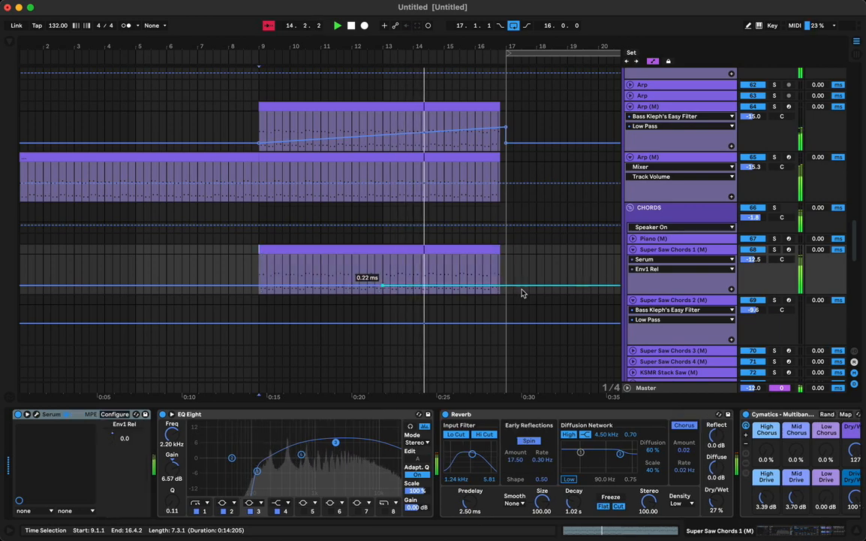
drag(503, 286, 502, 269)
click(443, 282)
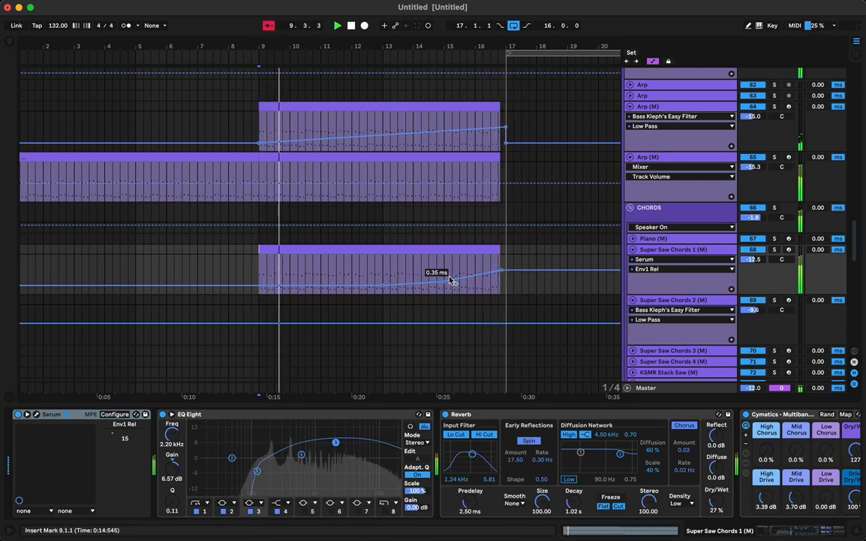
drag(444, 281, 502, 262)
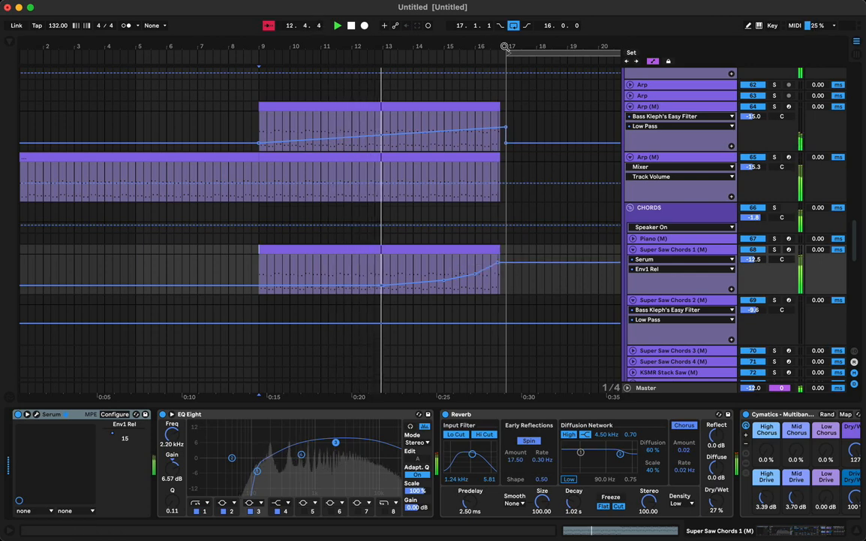
Drop the Env1 Rel automation on Super Saw Chords 1 sharply back to a low level at about 16.4, just before the clip ends.
scroll(502, 263, up, 3)
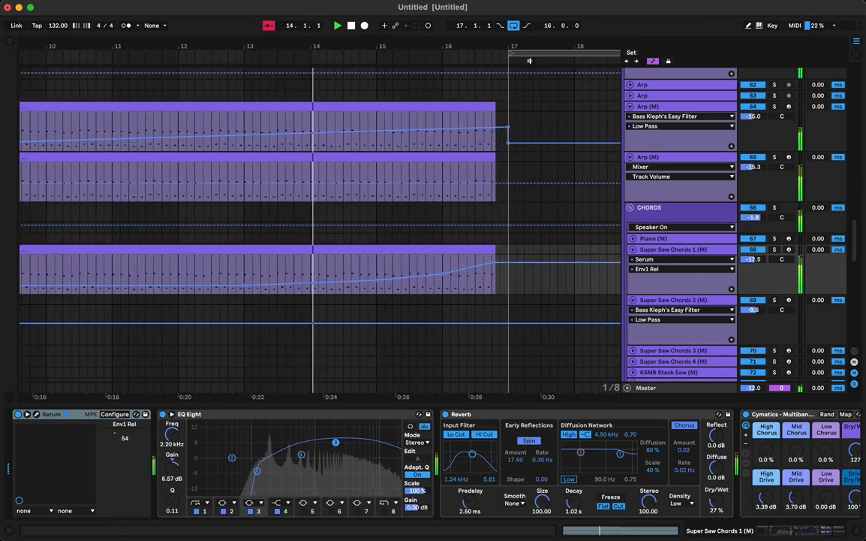
scroll(502, 264, up, 2)
scroll(502, 264, up, 1)
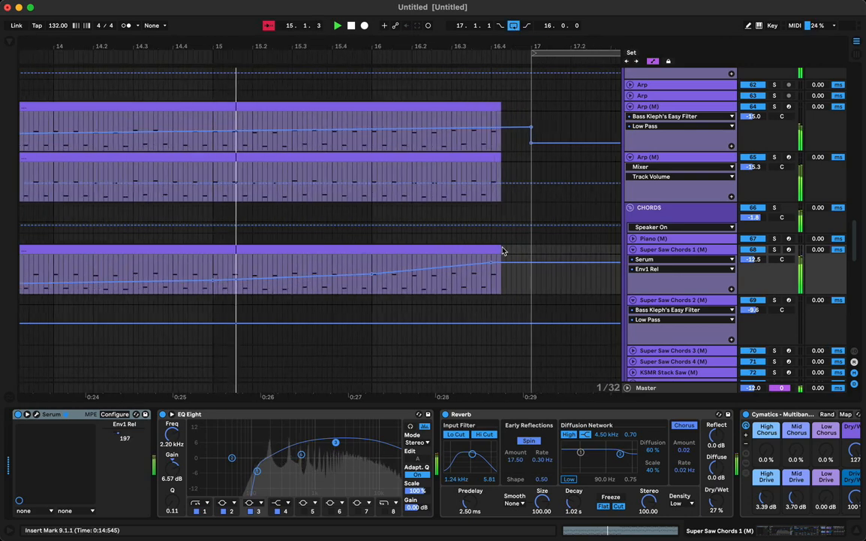
drag(513, 268, 513, 293)
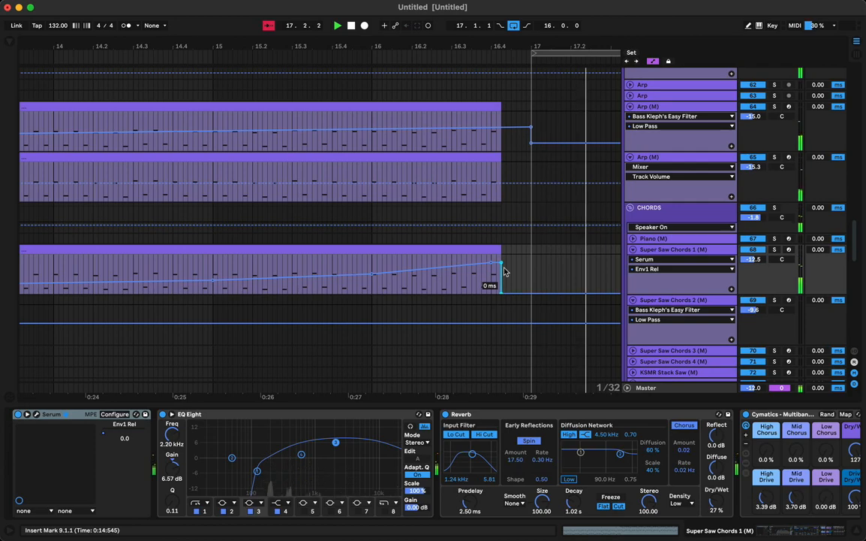
scroll(528, 281, up, 4)
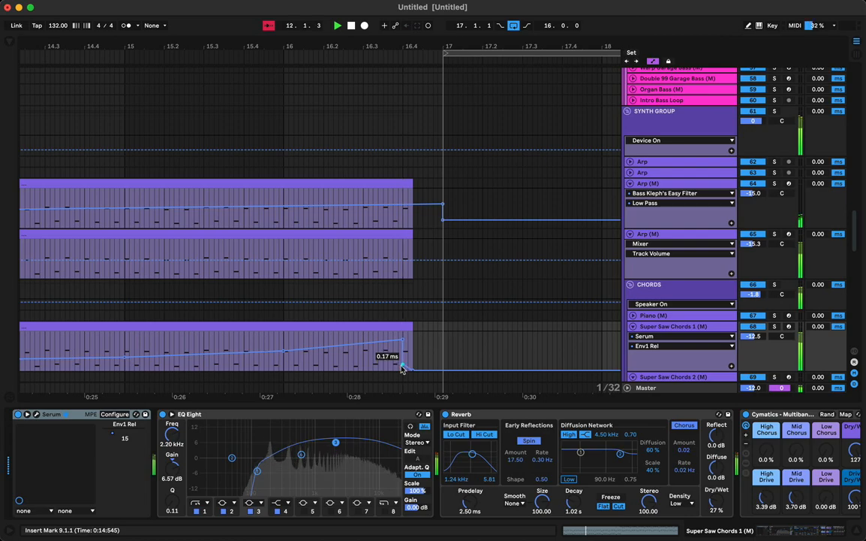
drag(428, 377, 429, 372)
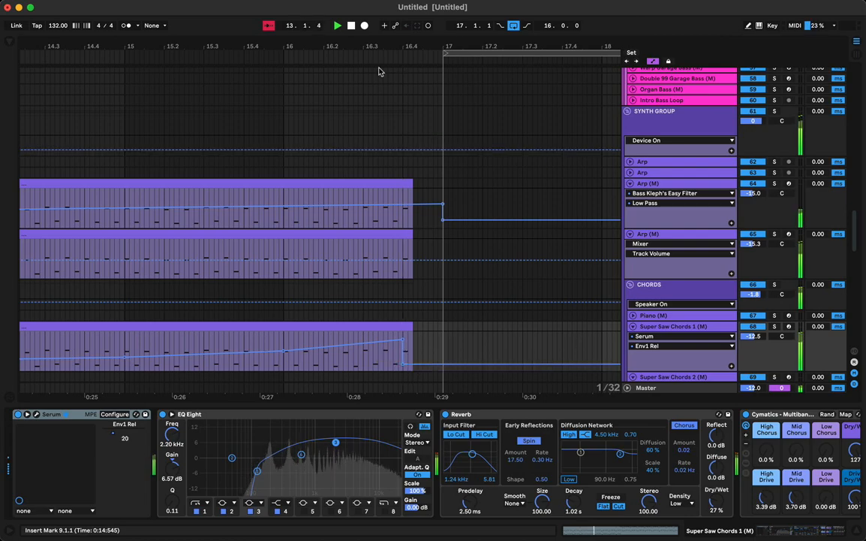
Raise the end of the upper Arp's Low Pass automation ramp and drop it sharply back to a low level at about 16.4.
drag(426, 41, 497, 6)
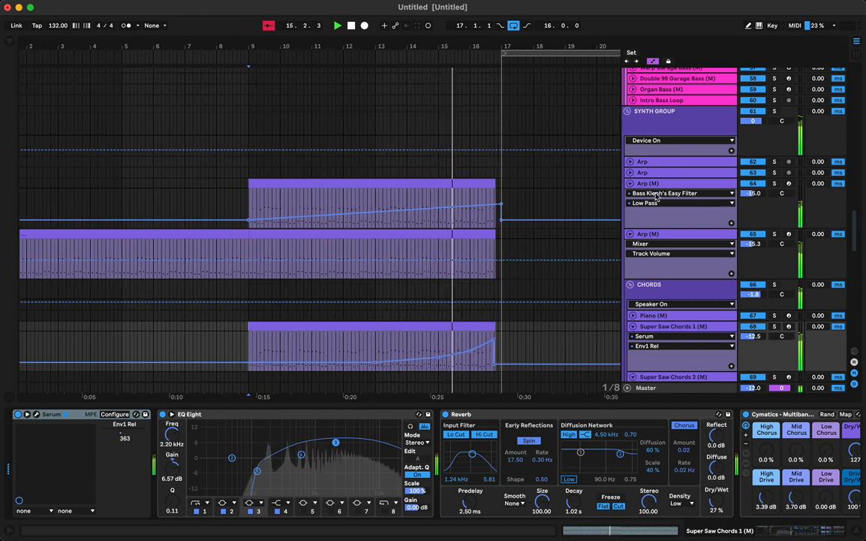
drag(491, 200, 493, 191)
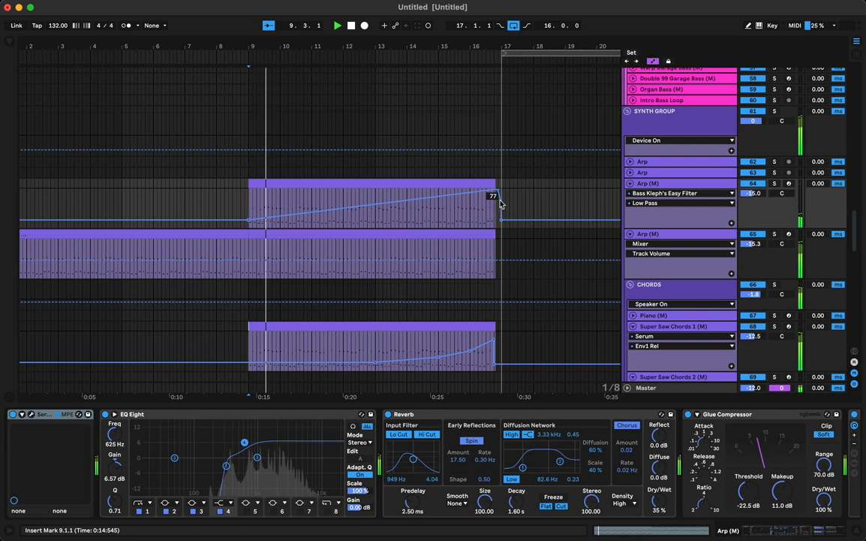
drag(507, 39, 508, 47)
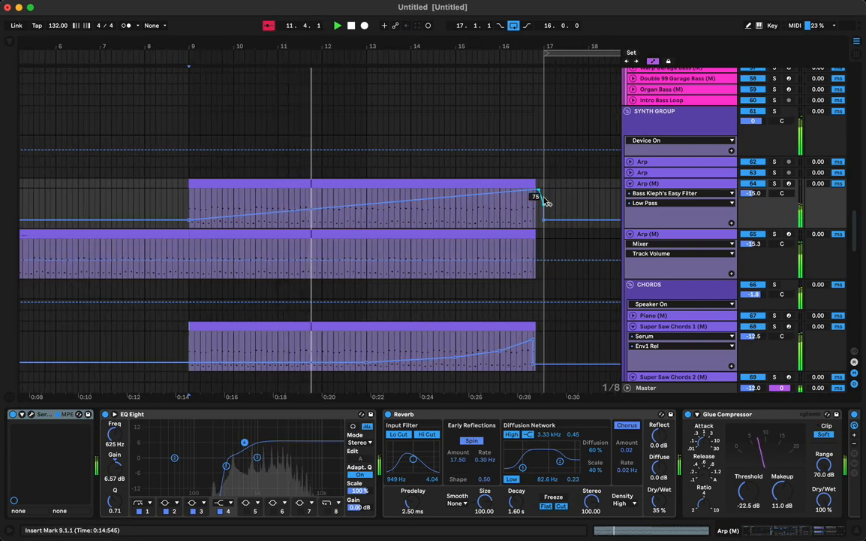
drag(545, 218, 544, 189)
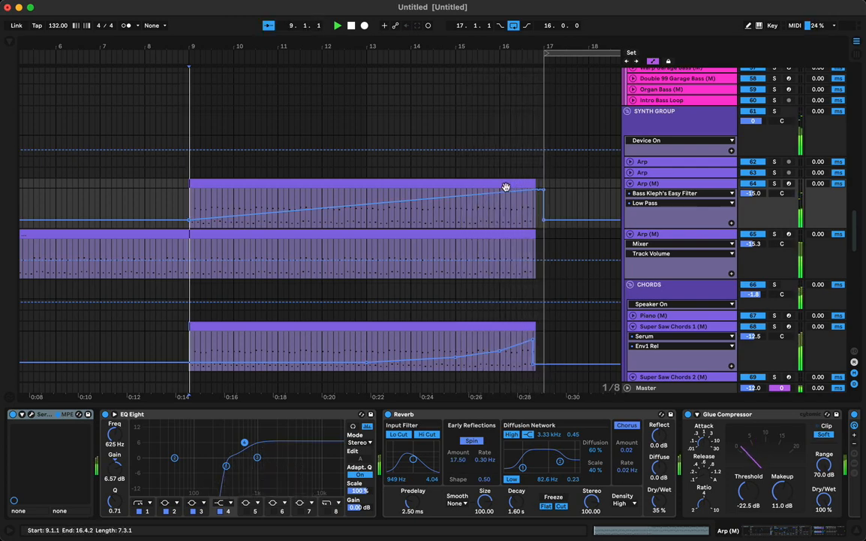
drag(536, 49, 533, 54)
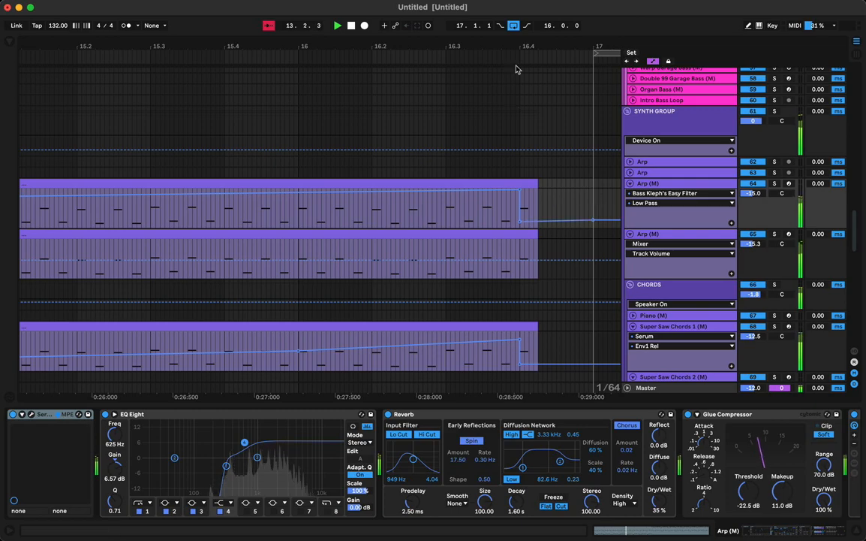
drag(512, 44, 514, 42)
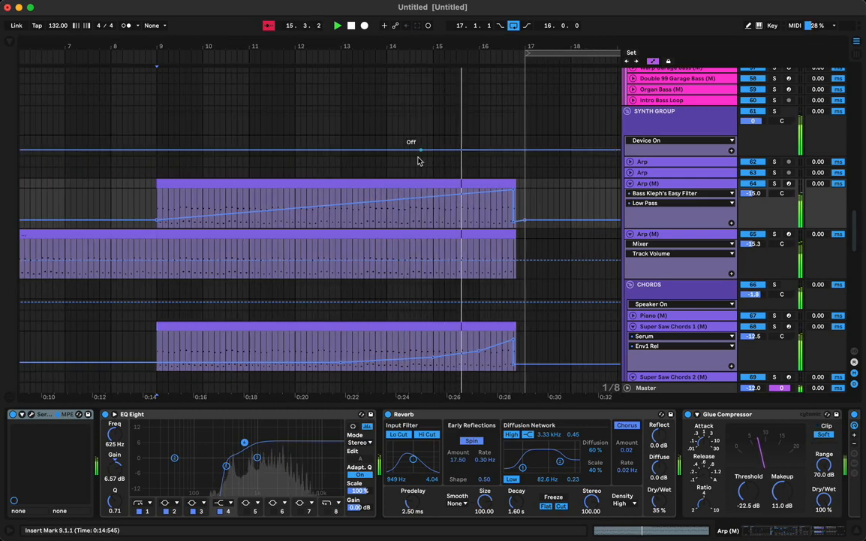
Open Raum on the upper Arp track, increase its Decay and Mix while playing from bar 9, and close the plug-in window.
click(370, 185)
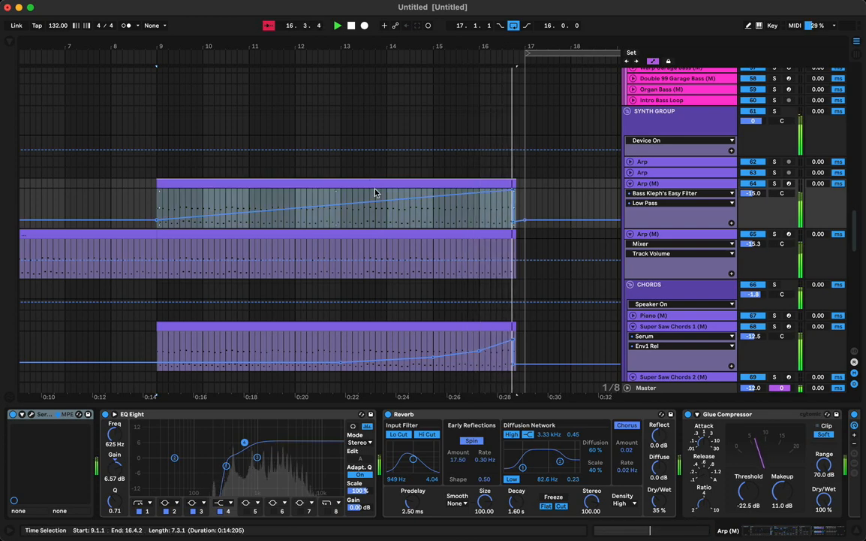
key(space)
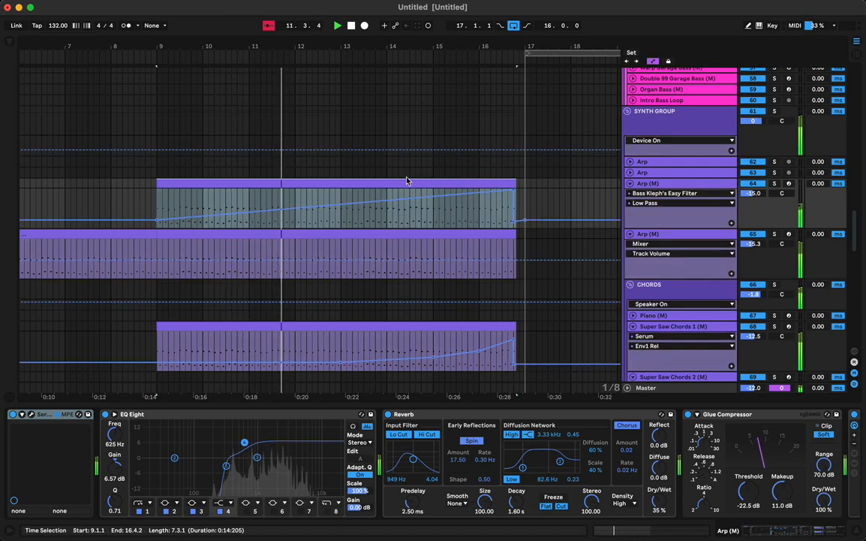
scroll(614, 500, right, 5)
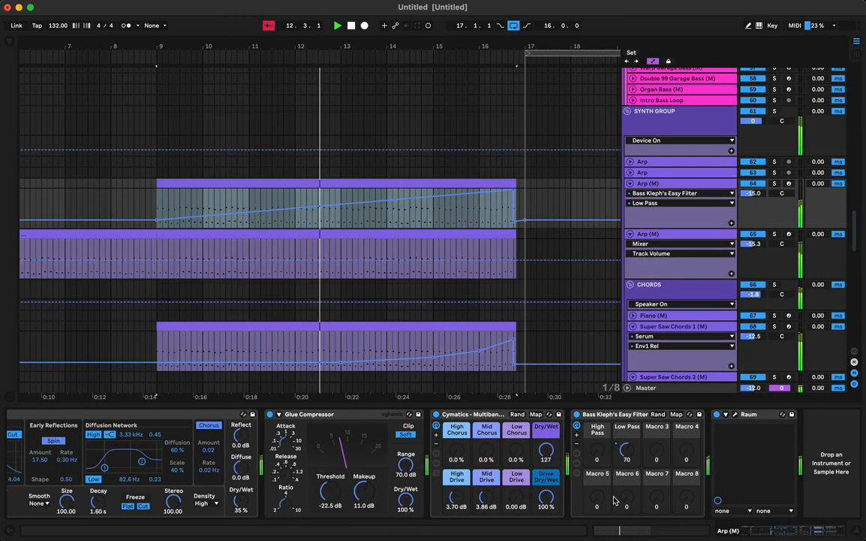
click(735, 414)
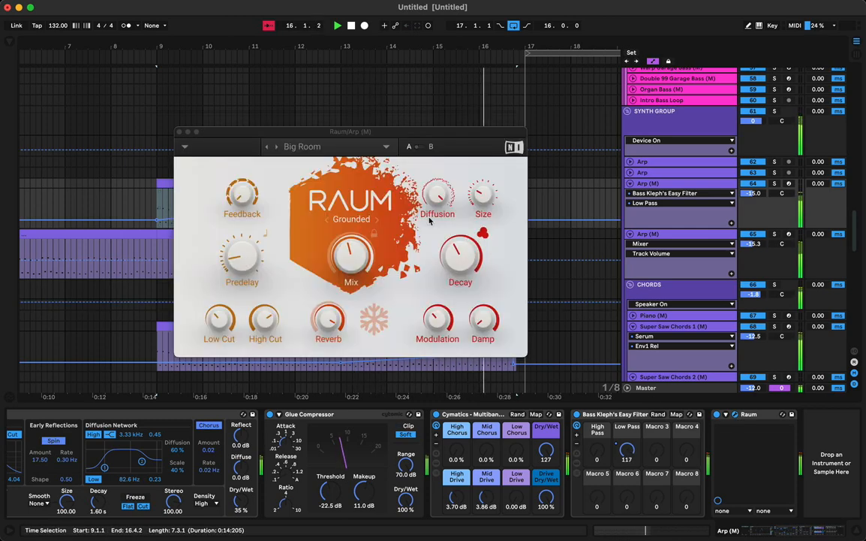
drag(460, 266, 460, 255)
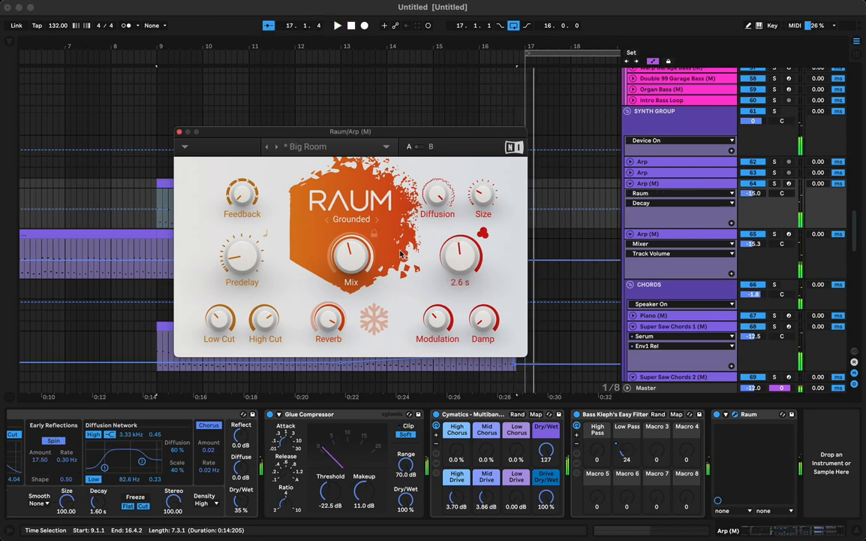
drag(347, 246, 348, 219)
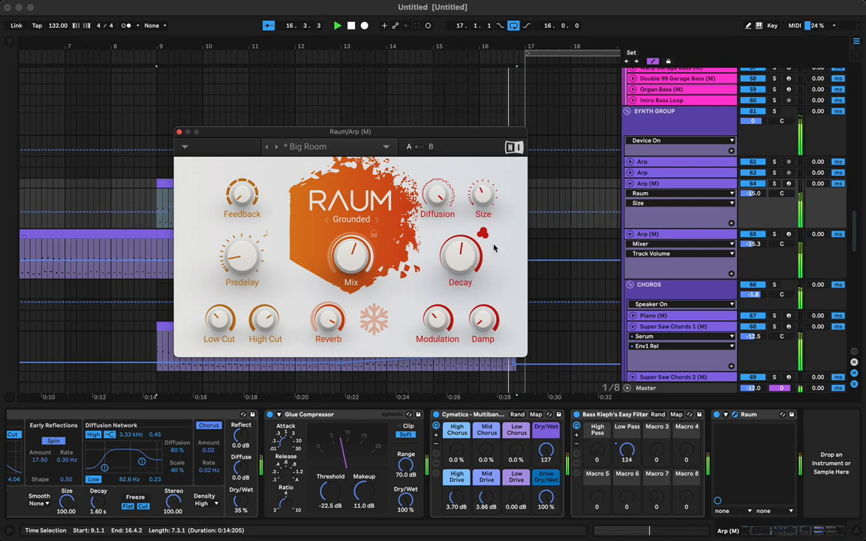
key(space)
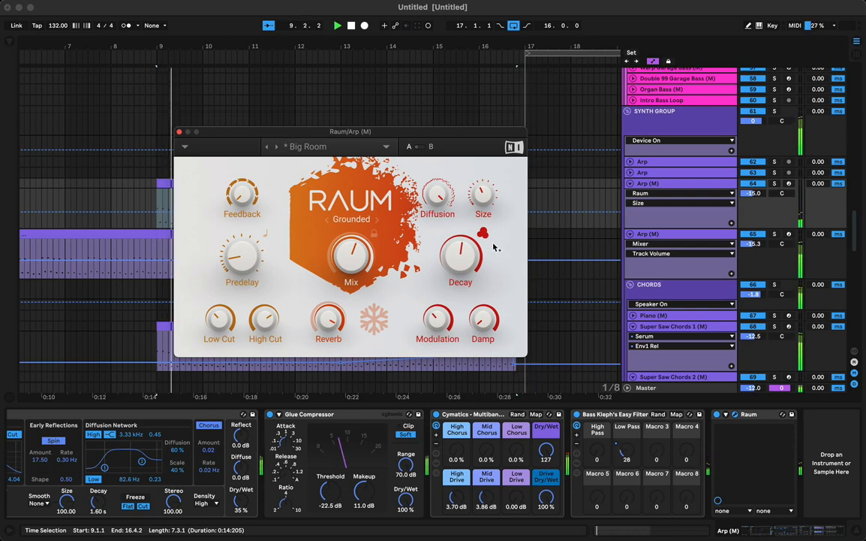
click(183, 134)
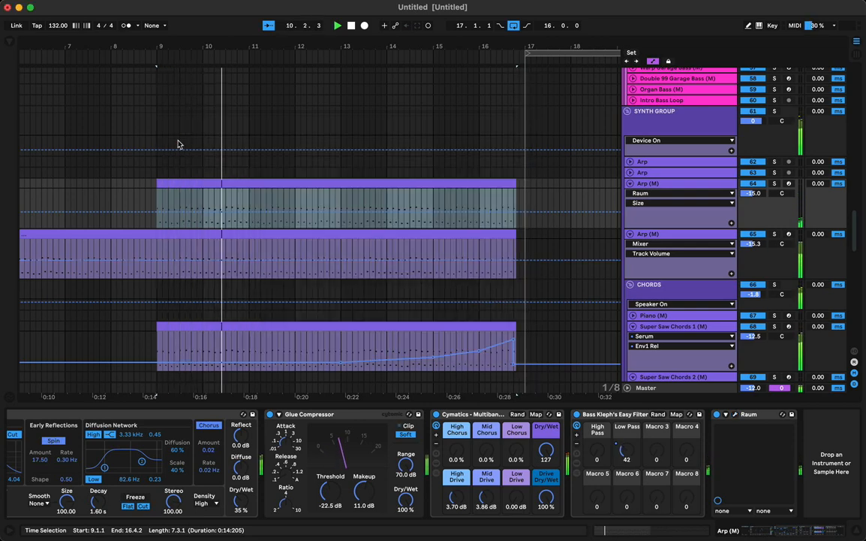
Copy the Super Saw Chords 1 clip from bar 9 to bar 25 on the same track.
drag(359, 47, 261, 52)
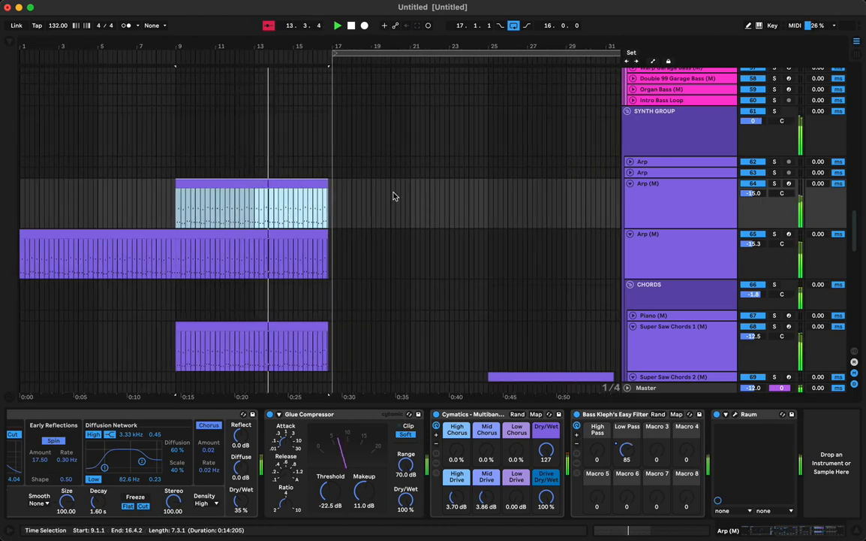
scroll(394, 195, down, 8)
scroll(395, 195, down, 10)
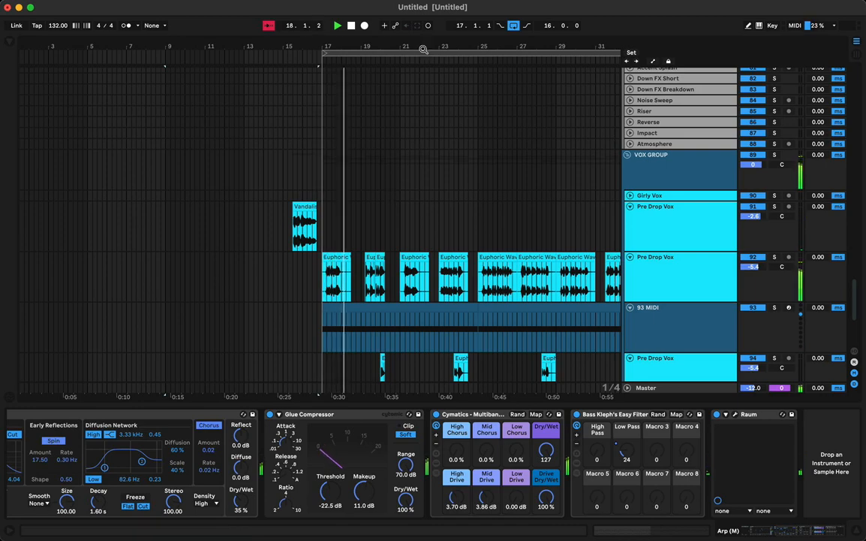
drag(423, 48, 416, 19)
scroll(320, 154, up, 15)
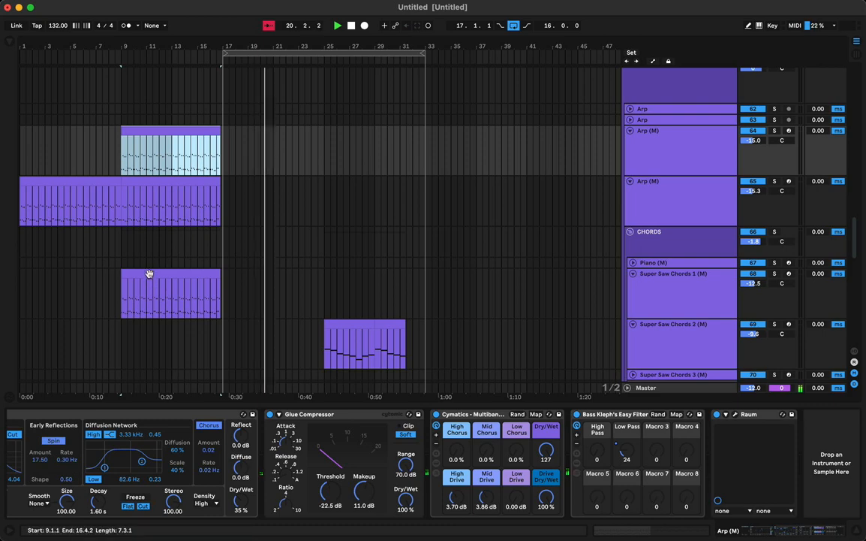
drag(148, 276, 352, 283)
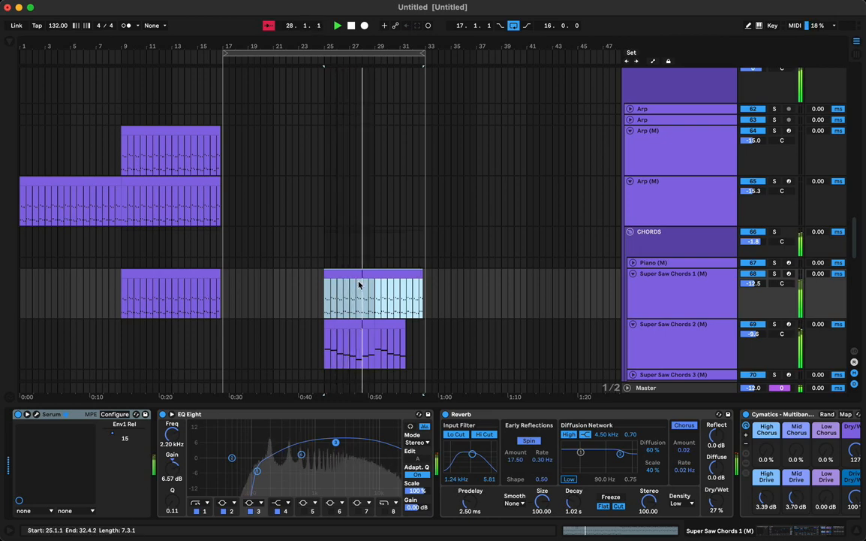
Copy the first four bars of the new Super Saw Chords 1 clip to bar 17 and duplicate them to bar 21.
drag(325, 303, 377, 304)
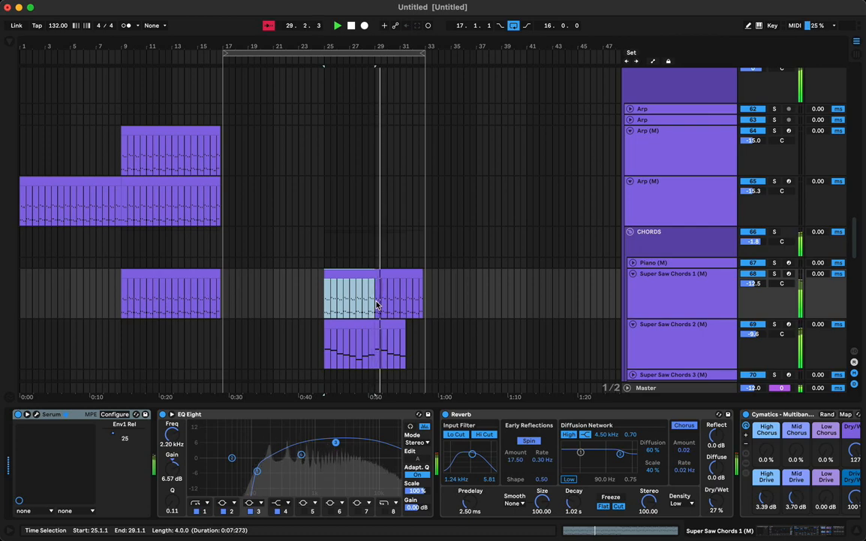
click(224, 303)
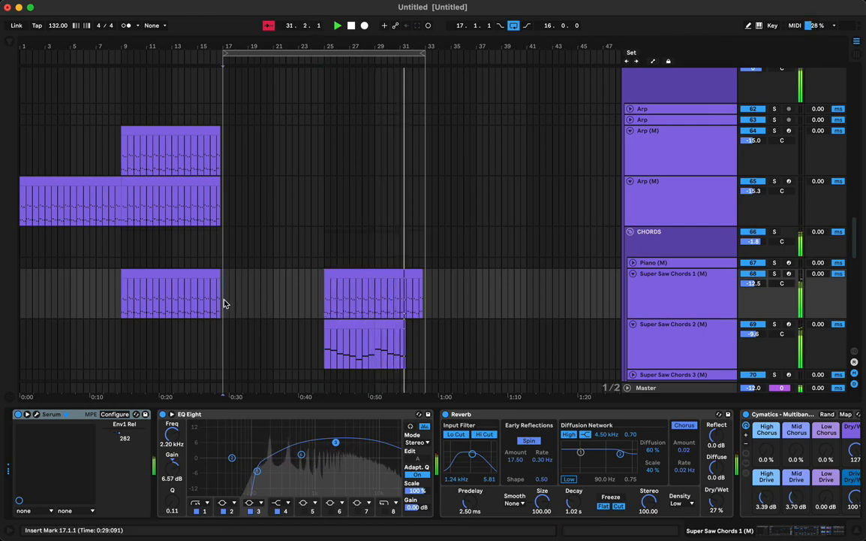
key(super+v)
key(super+d)
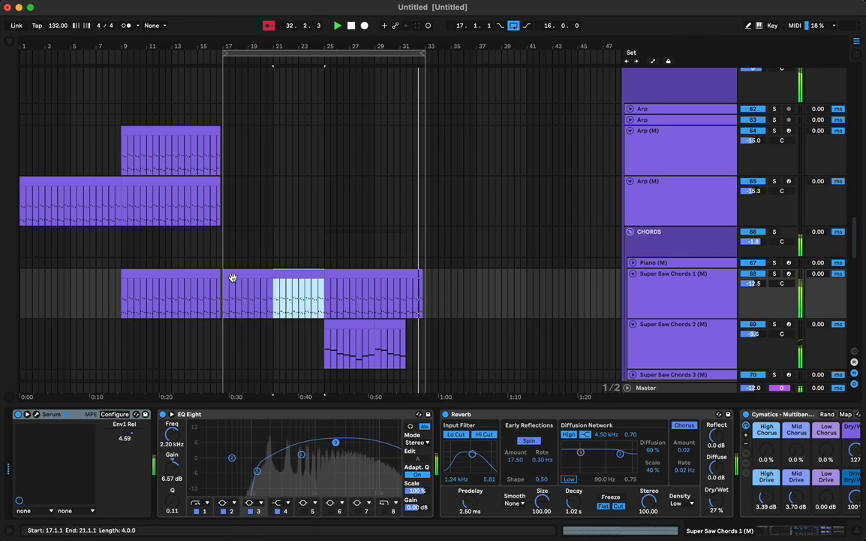
Show the Bass Kleph's Easy Filter Low Pass automation on Super Saw Chords 1 while playing from bar 17.
click(230, 278)
click(334, 242)
key(a)
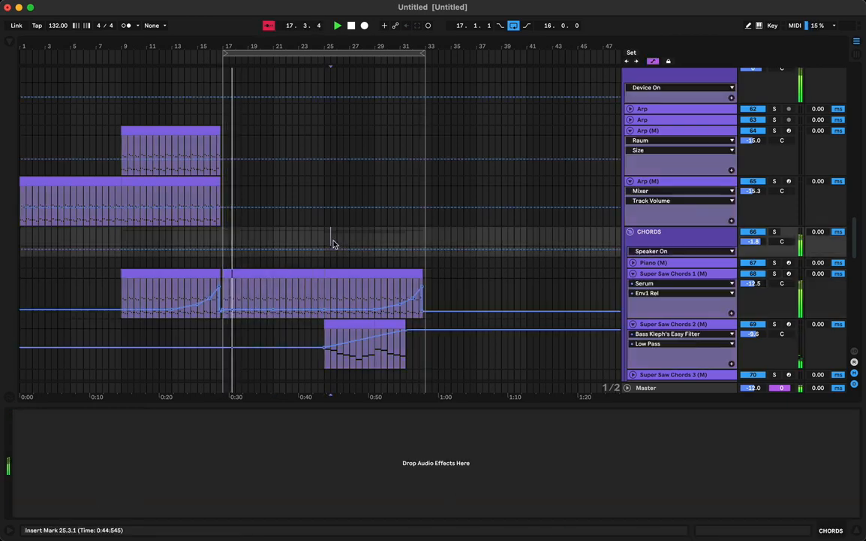
click(651, 286)
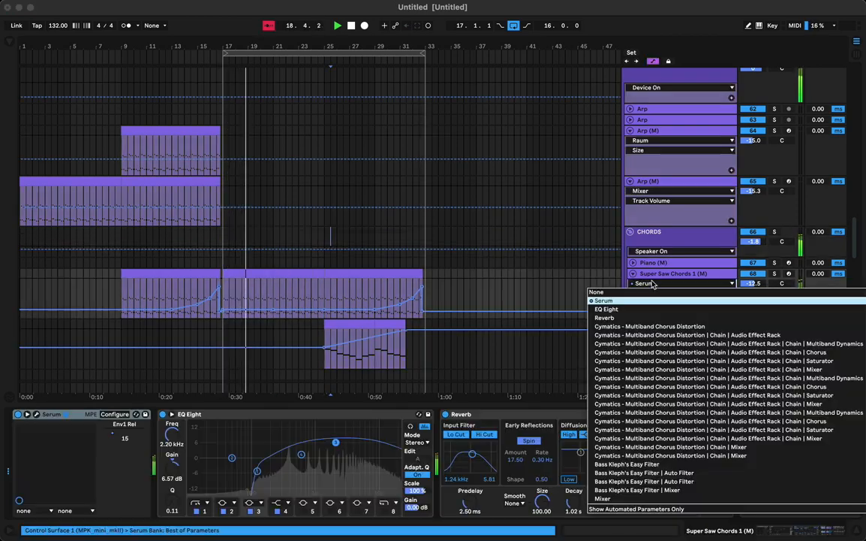
click(651, 463)
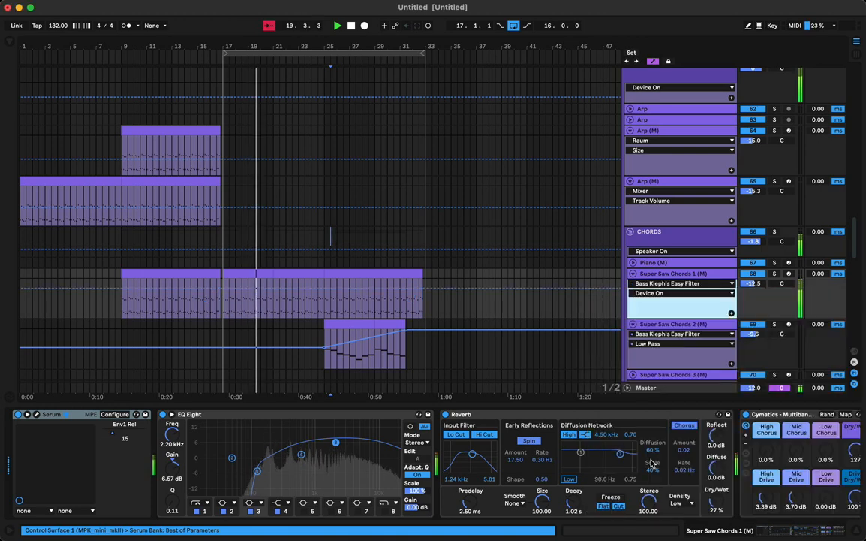
click(650, 294)
click(648, 318)
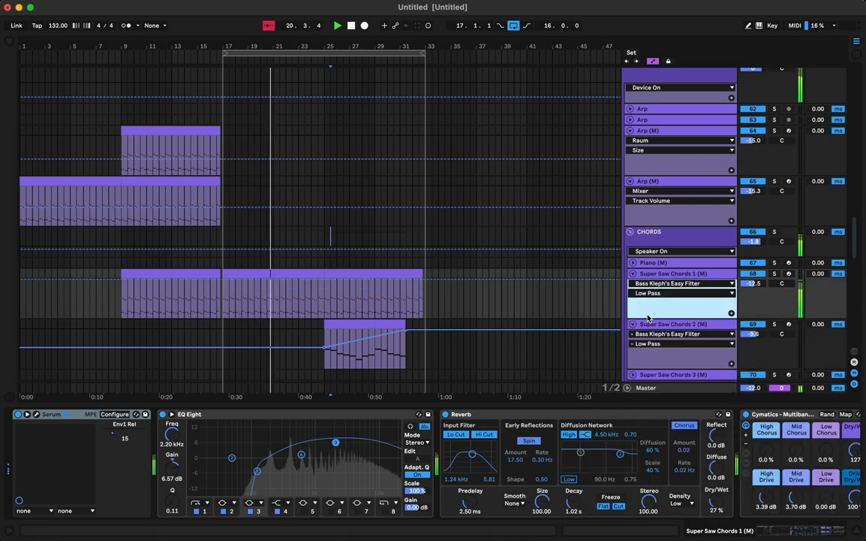
Shape the Super Saw Chords 1 Low Pass automation: drop to 49 at bar 17, rise slightly to bar 25, climb to about 125 near 31.3.
click(235, 280)
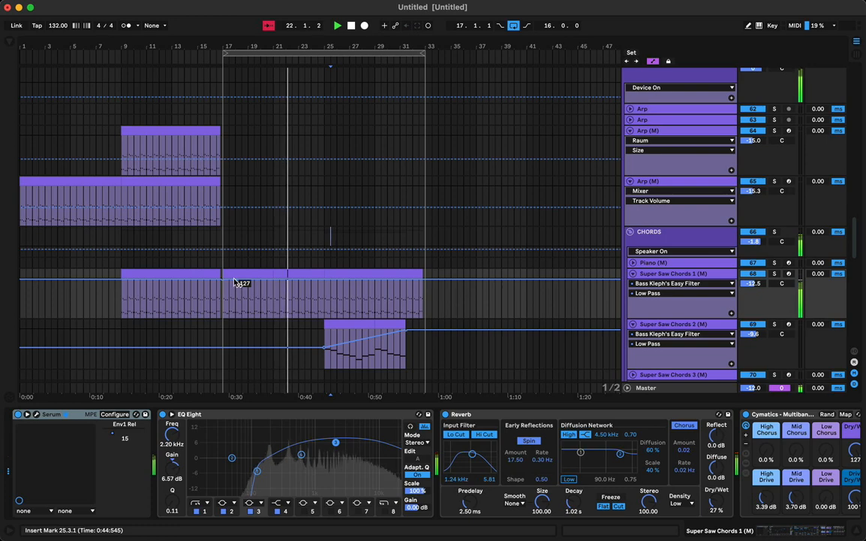
drag(235, 282, 224, 307)
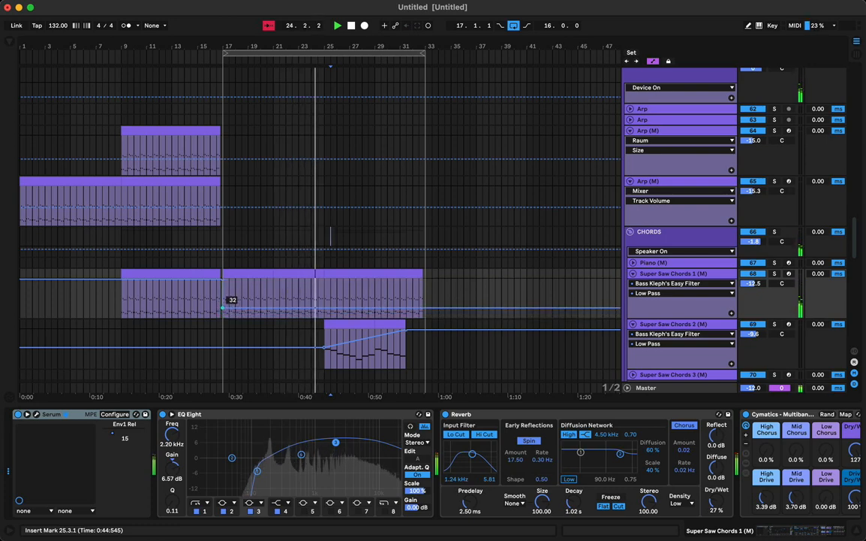
click(231, 272)
key(space)
key(space)
drag(222, 308, 223, 303)
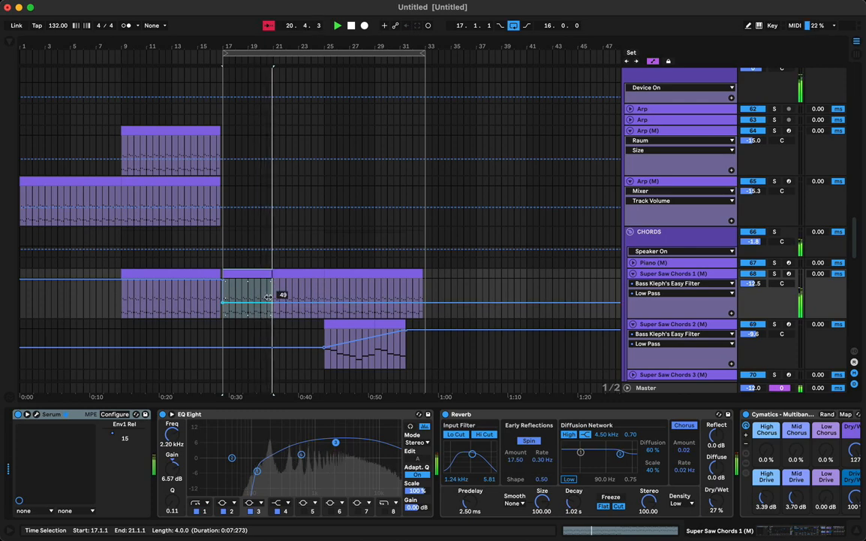
drag(325, 303, 325, 294)
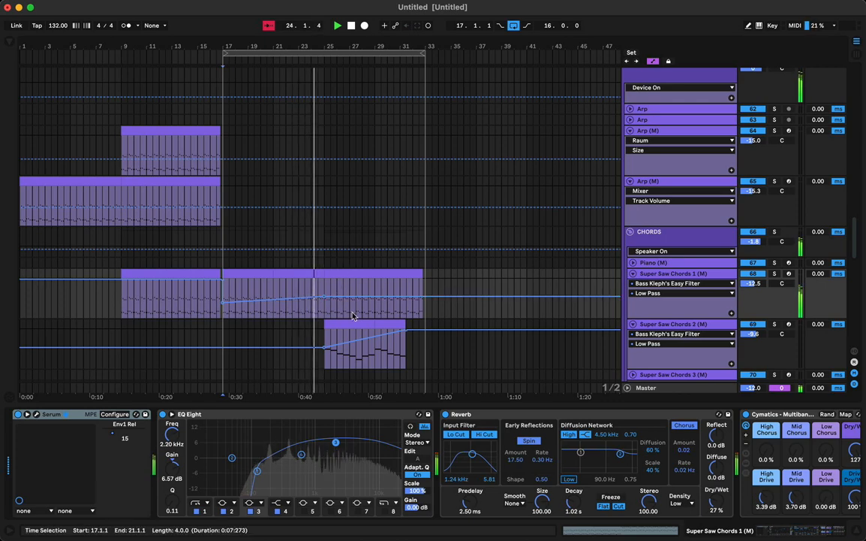
drag(406, 296, 404, 280)
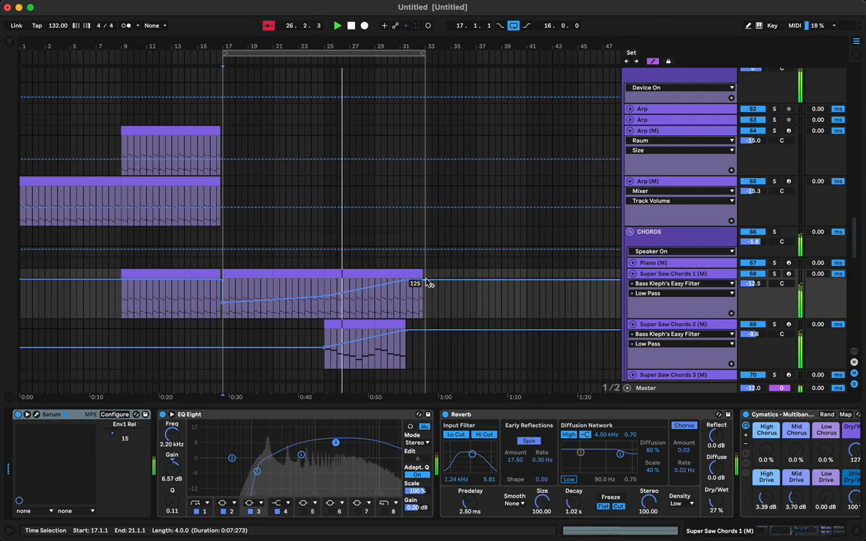
Trim the end of the Super Saw Chords 1 clip to match the end of the Super Saw Chords 2 clip and play it back.
drag(403, 42, 419, 71)
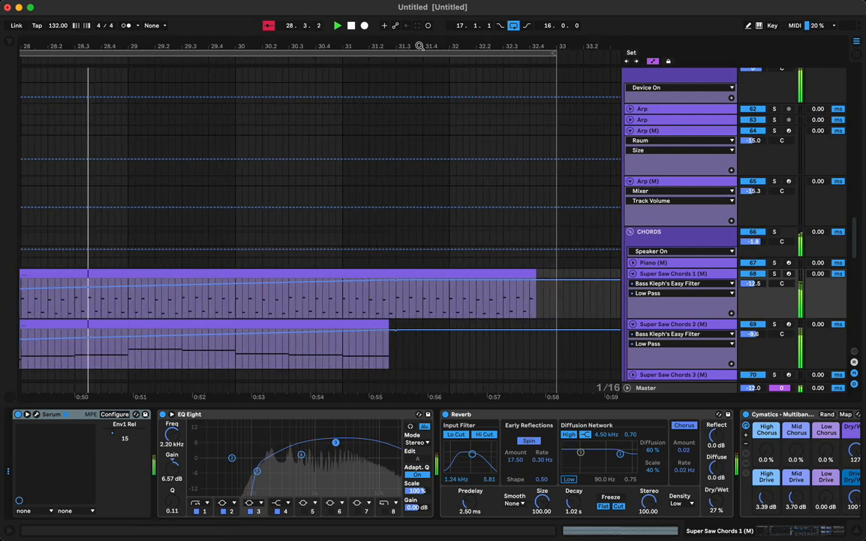
drag(536, 282, 390, 284)
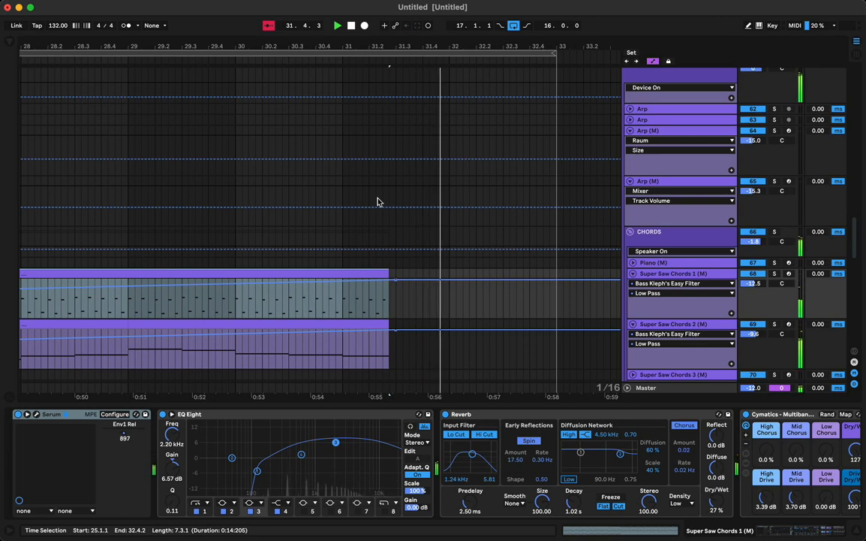
key(a)
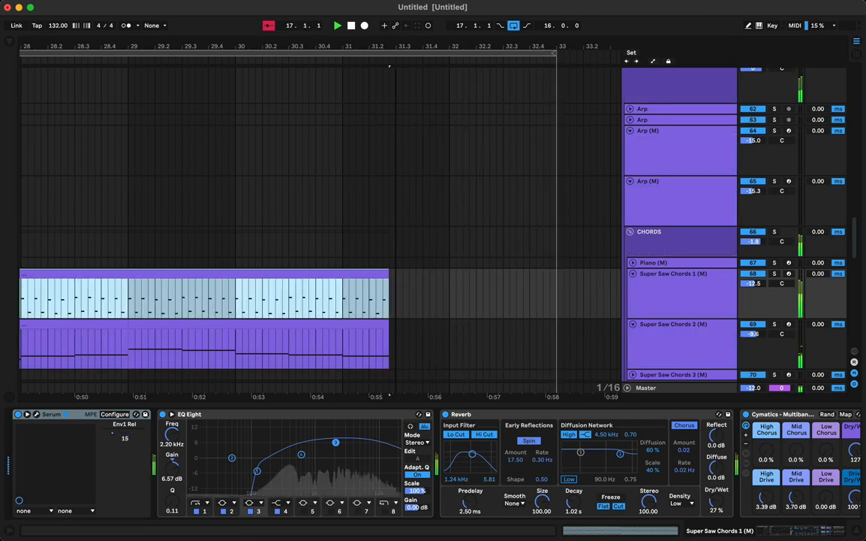
drag(396, 46, 398, 11)
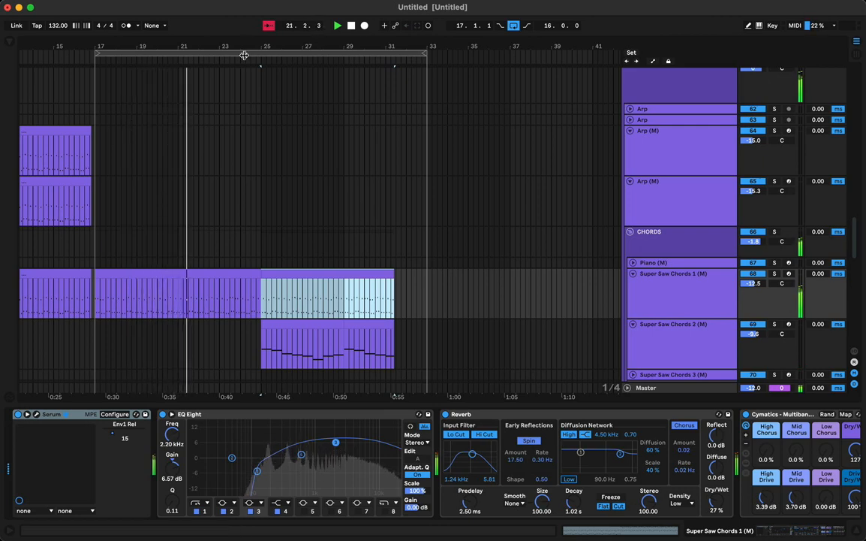
drag(244, 49, 351, 38)
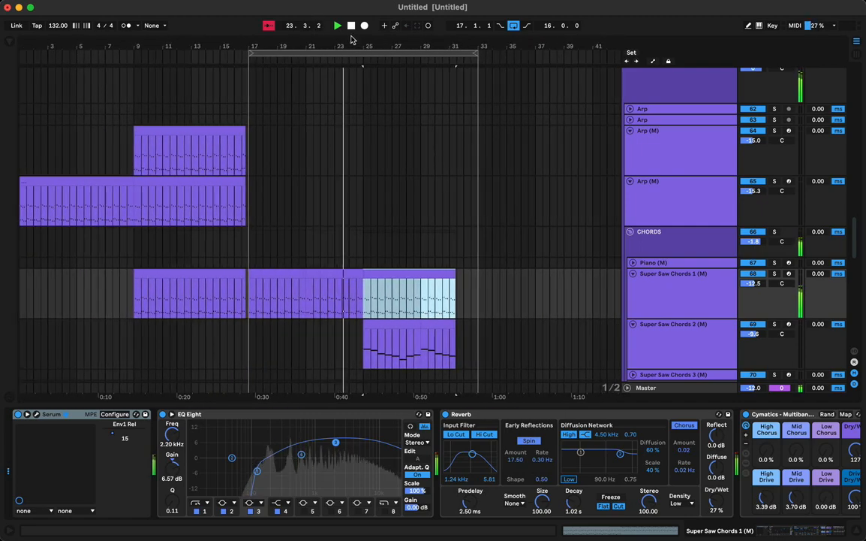
scroll(413, 292, down, 1)
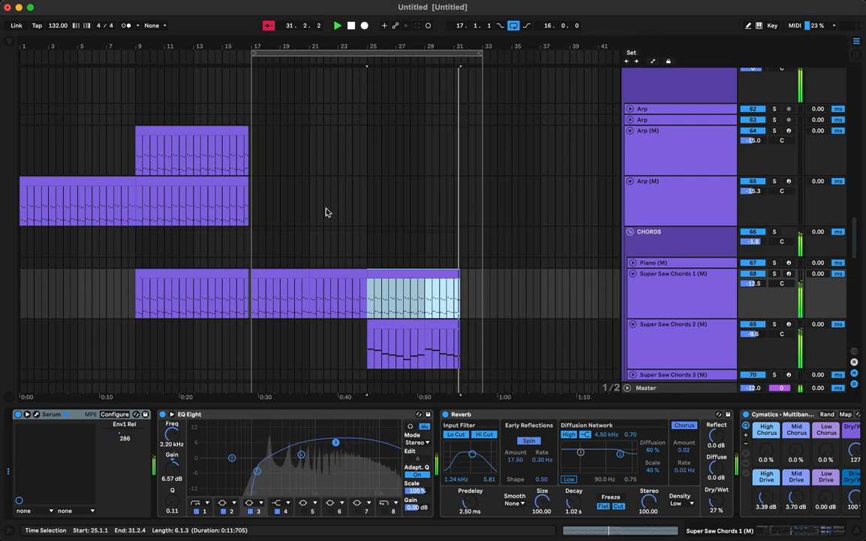
click(453, 242)
key(space)
drag(468, 44, 462, 226)
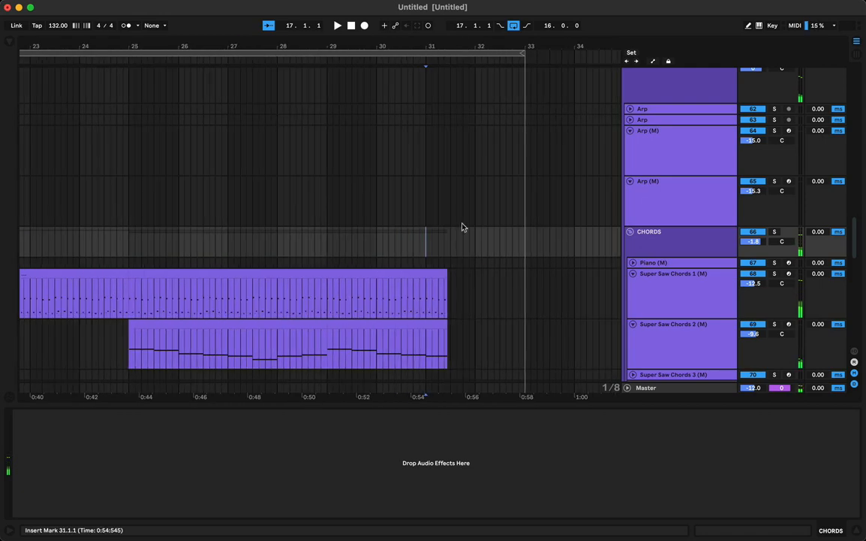
click(422, 300)
key(a)
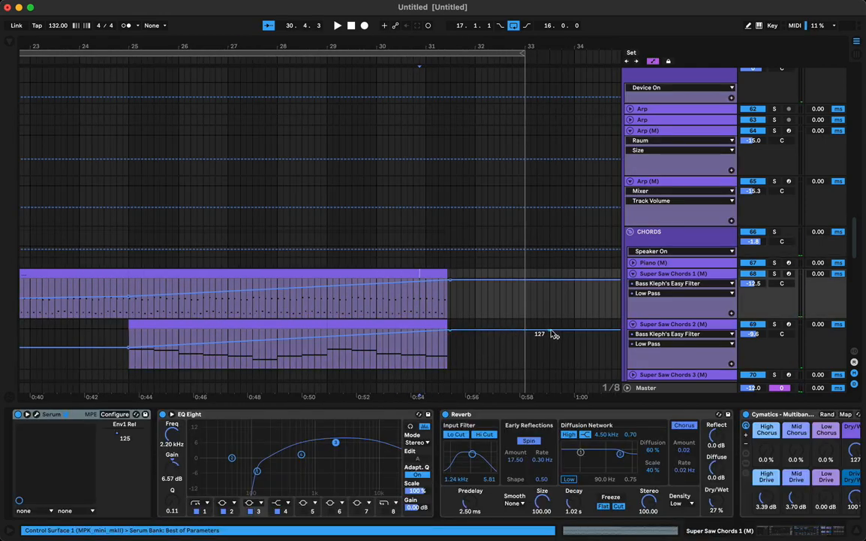
click(643, 335)
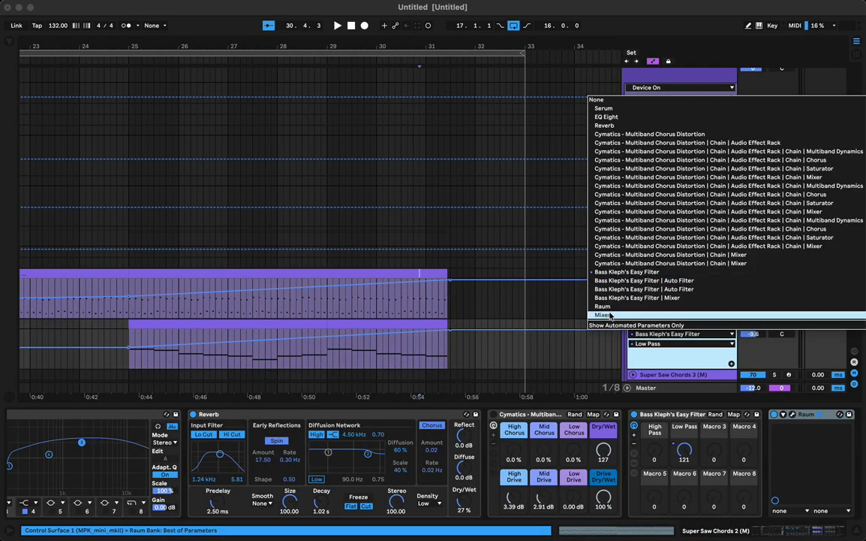
click(484, 216)
key(a)
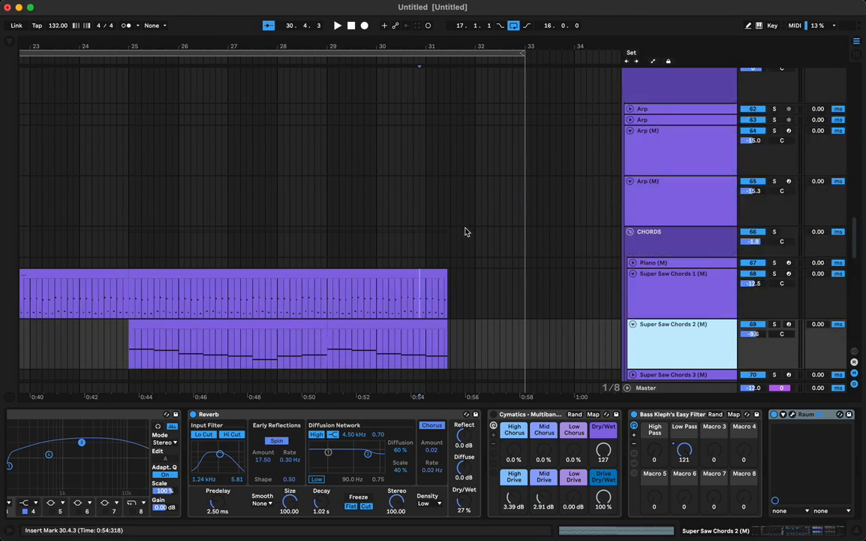
Show the SYNTH GROUP's Mixer Speaker On automation in a taller lane.
click(466, 225)
scroll(465, 226, up, 4)
scroll(536, 268, up, 2)
click(646, 275)
key(a)
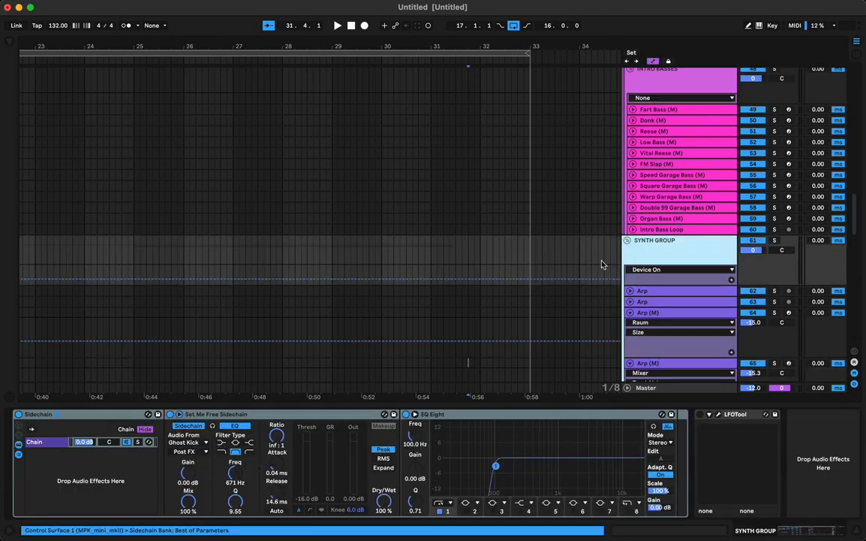
drag(643, 283, 643, 320)
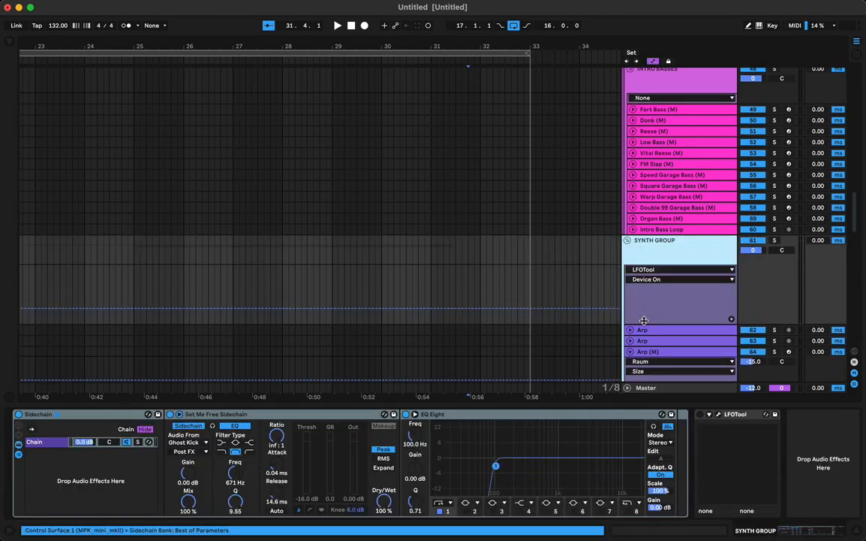
click(638, 269)
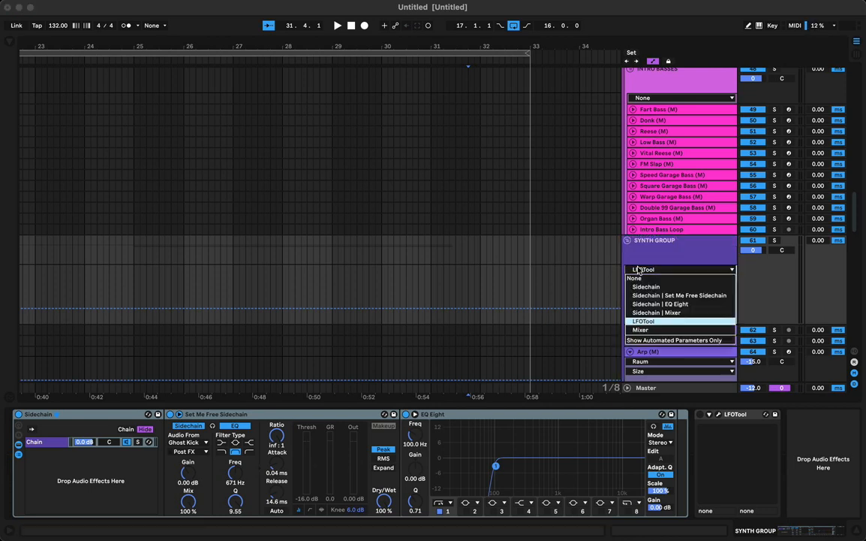
click(642, 329)
Try to automate the SYNTH GROUP's Speaker On to switch off near 31.3, auditioning the cut-off point.
click(438, 294)
key(space)
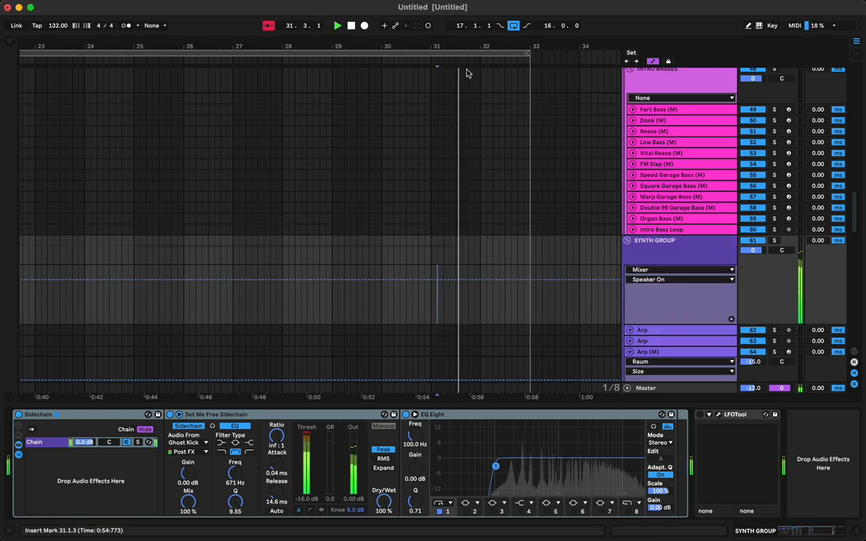
key(space)
drag(465, 47, 465, 244)
key(space)
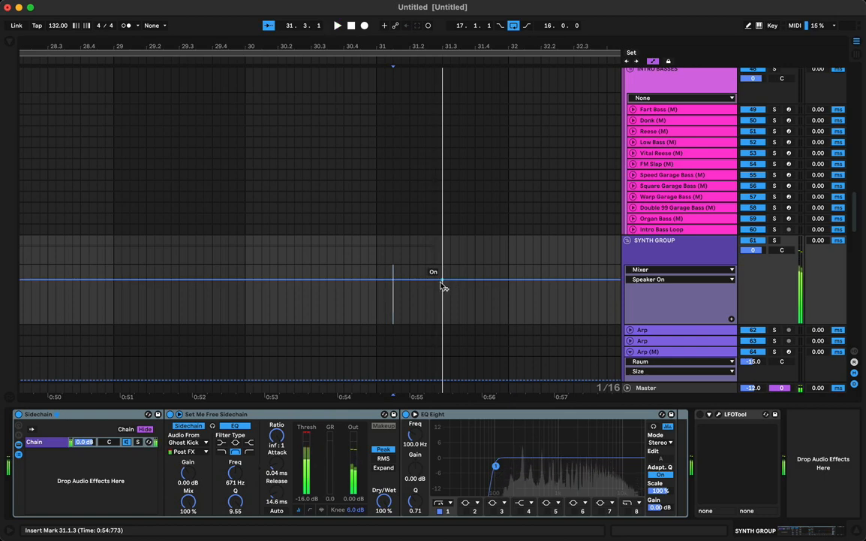
click(371, 310)
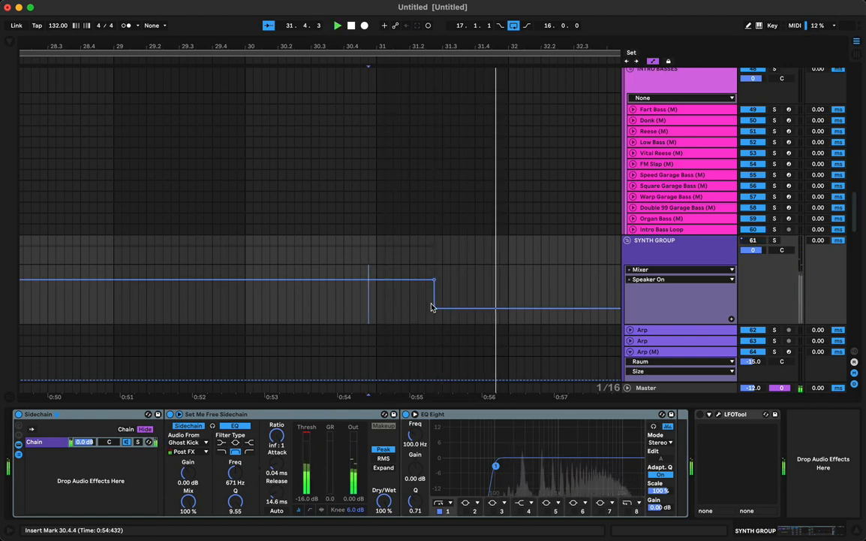
click(352, 304)
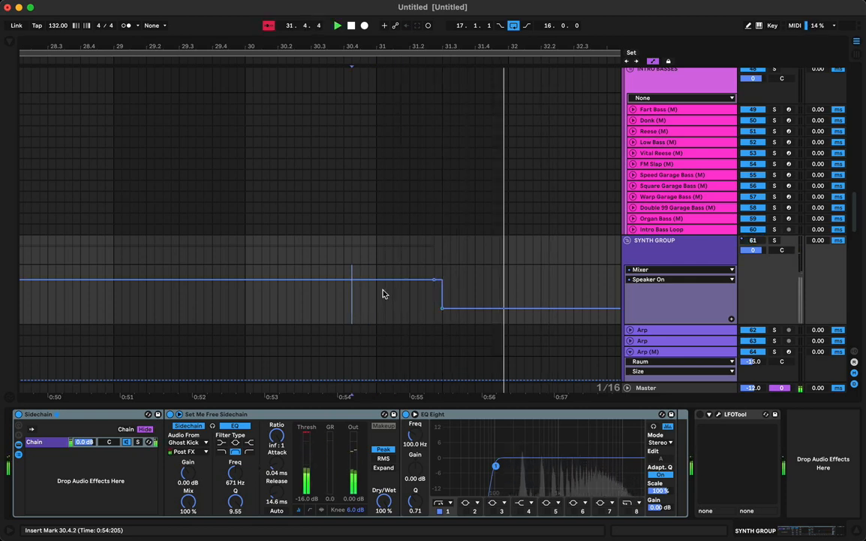
key(space)
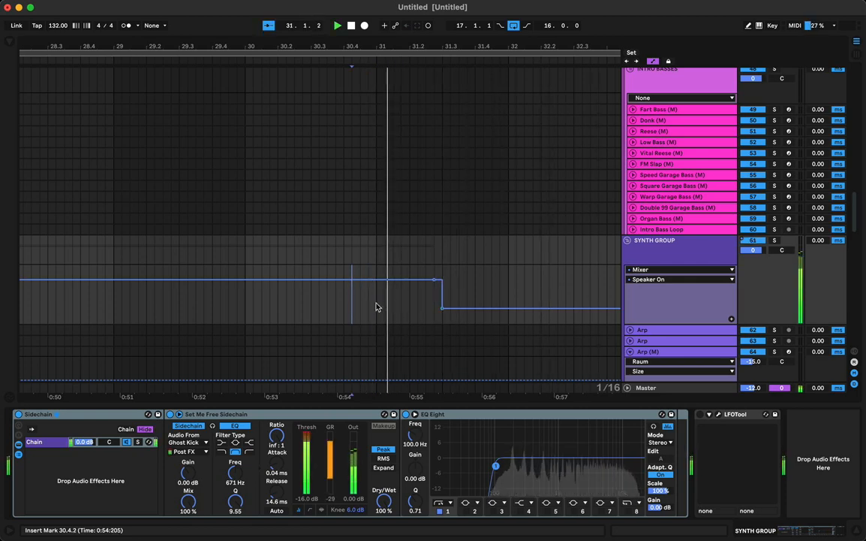
click(442, 308)
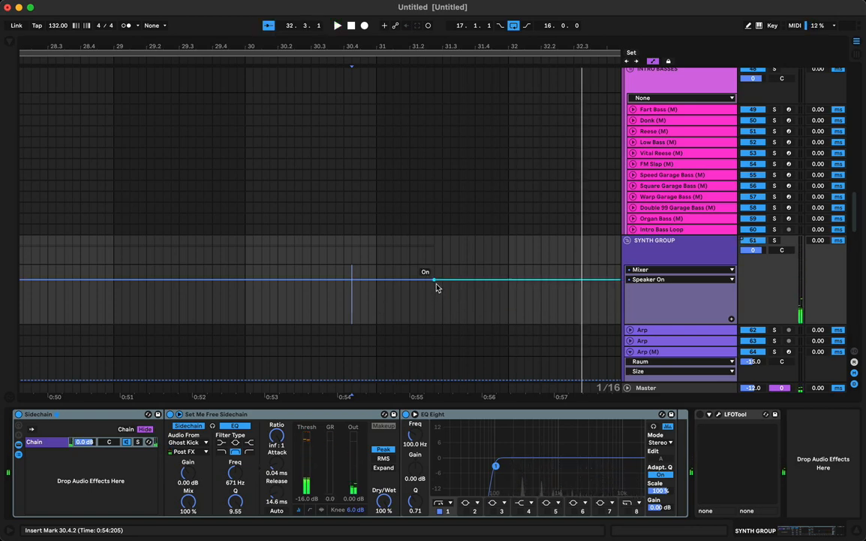
Play the super saw layers from about bar 31 and check the tail after their clips end.
scroll(436, 293, down, 5)
scroll(437, 299, up, 5)
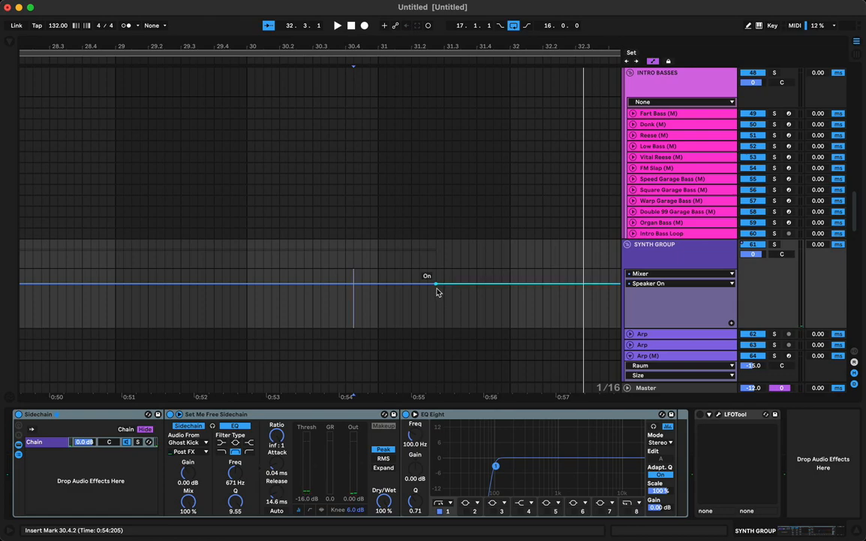
scroll(436, 290, down, 10)
scroll(435, 251, up, 5)
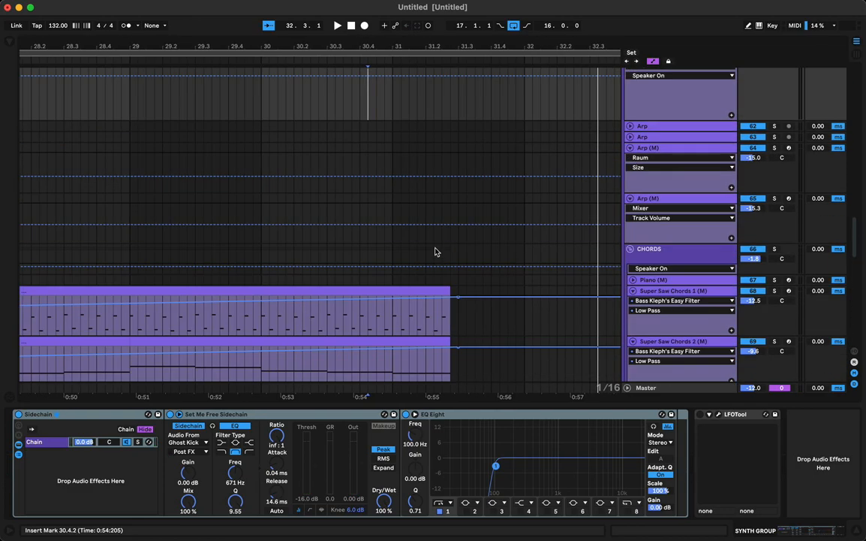
click(401, 337)
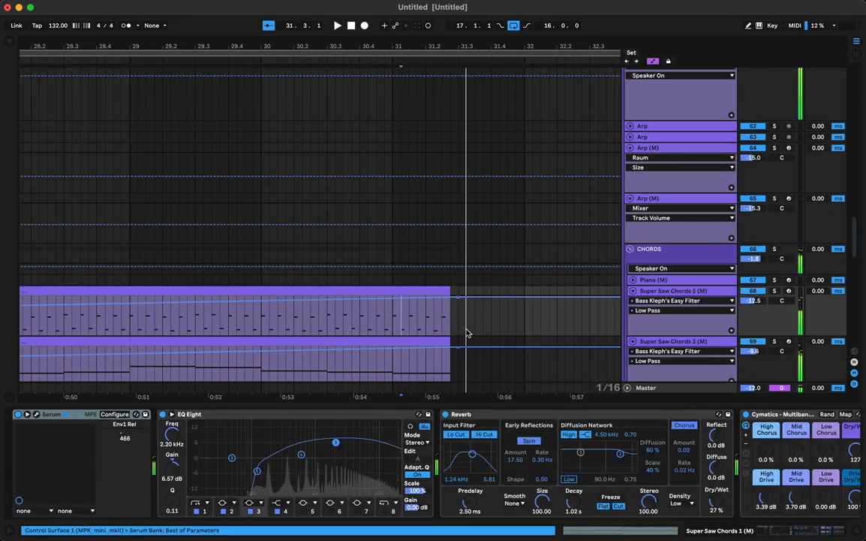
scroll(488, 349, down, 3)
scroll(627, 436, right, 5)
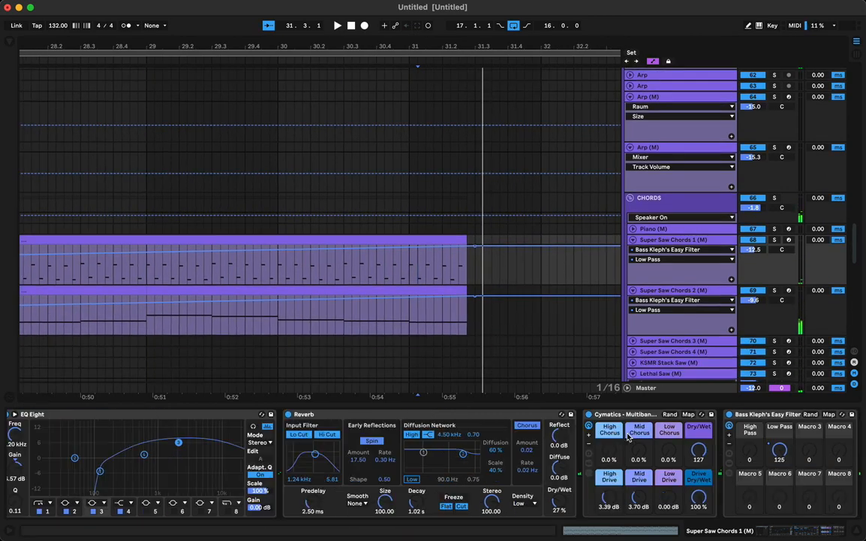
Automate Raum's Device On on Super Saw Chords 2 to switch off at the end of the clip.
click(459, 291)
scroll(685, 474, right, 3)
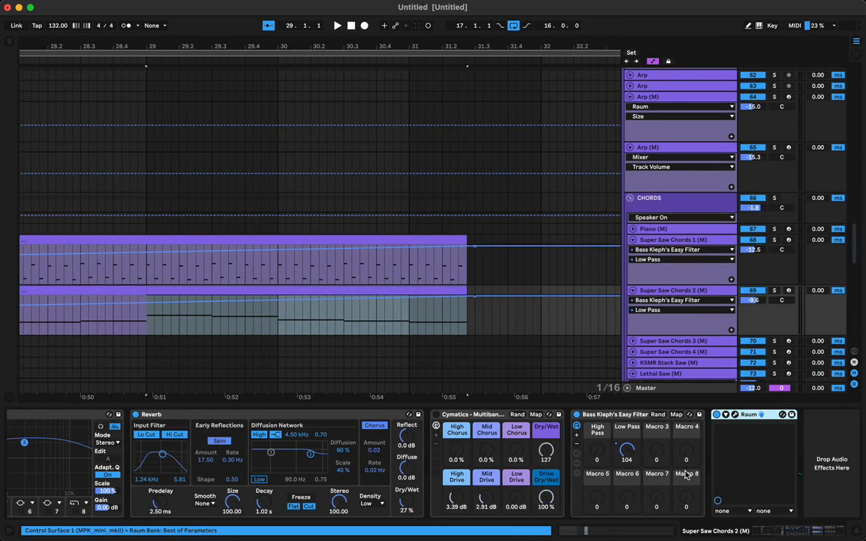
click(717, 414)
click(717, 414)
key(a)
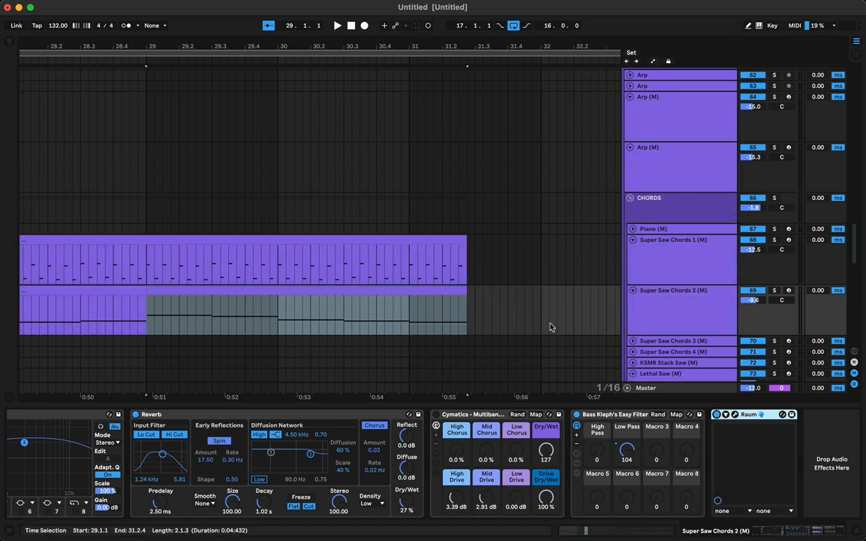
key(a)
click(467, 306)
drag(477, 307, 467, 324)
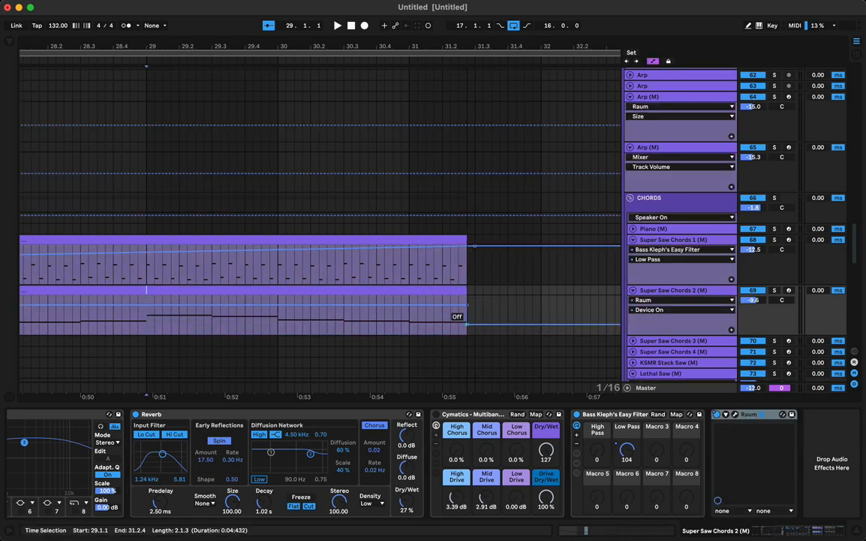
Play the end of the super saw layers from about bar 30 to check the Raum cut-off, with the automation lanes hidden.
key(a)
click(352, 326)
key(space)
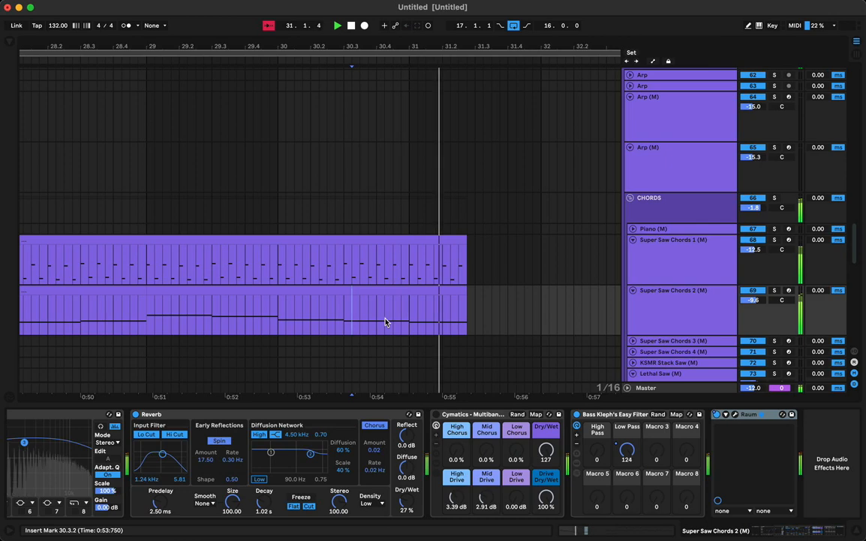
click(299, 315)
key(a)
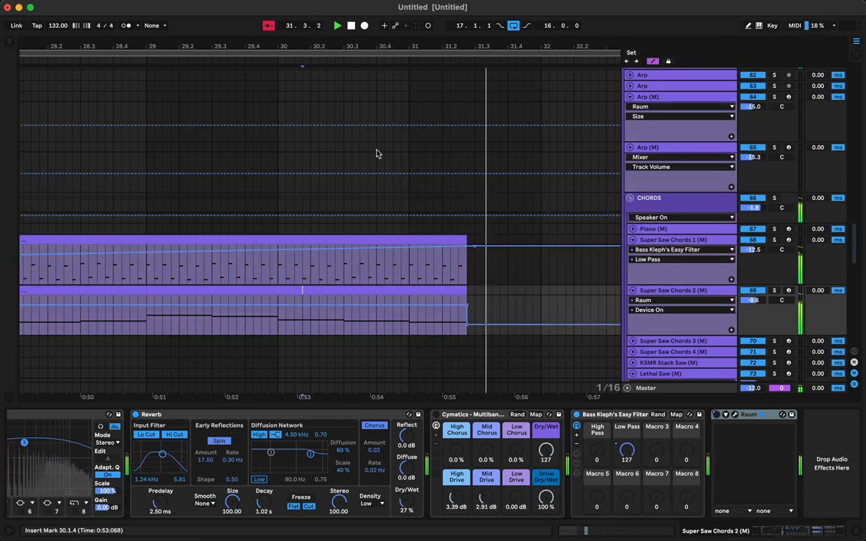
scroll(448, 248, down, 10)
key(a)
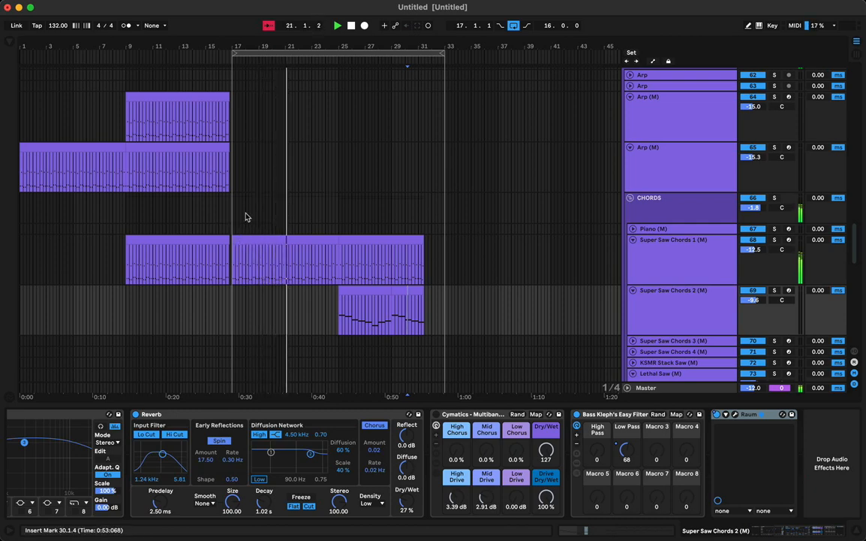
Expand the first Arp track in the SYNTH GROUP, switch on its Raum reverb and lengthen the decay.
drag(246, 48, 286, 90)
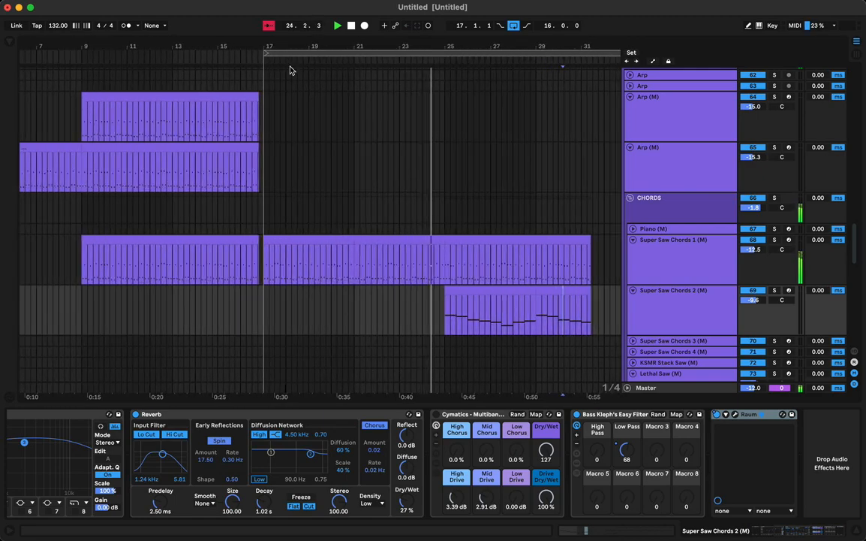
scroll(359, 181, down, 6)
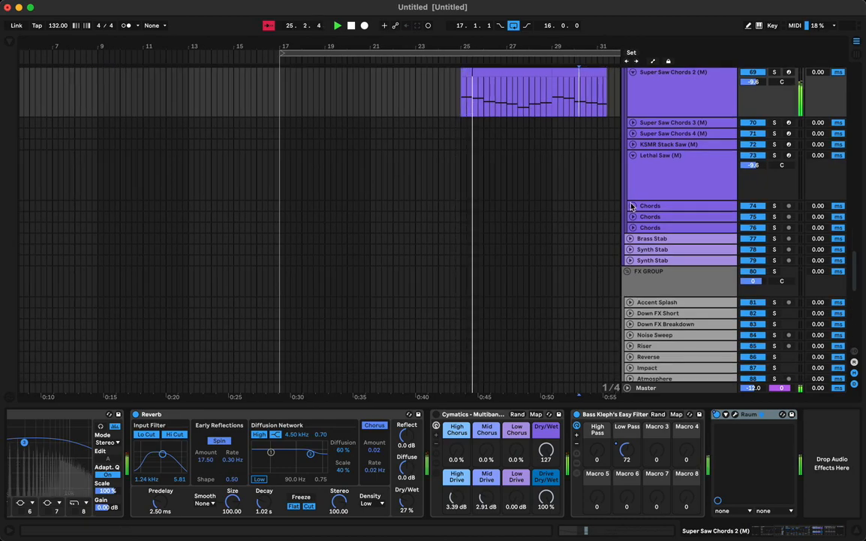
scroll(547, 222, up, 10)
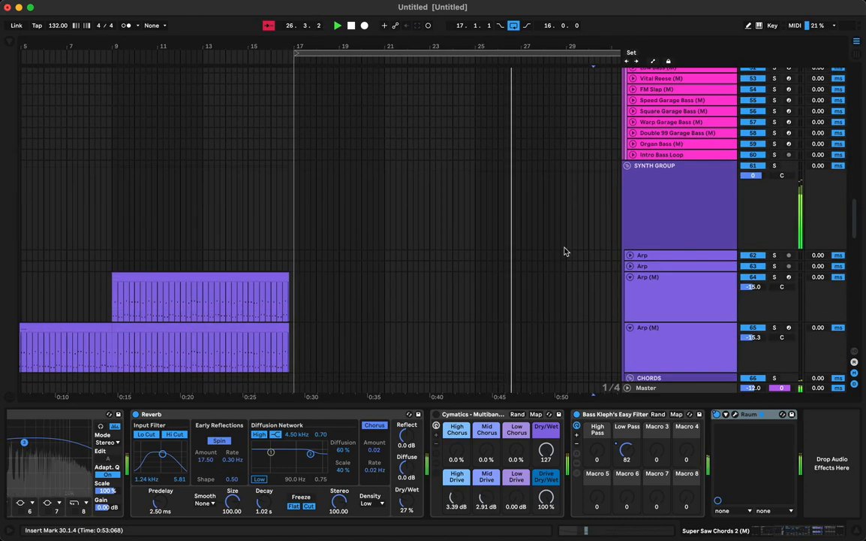
click(629, 256)
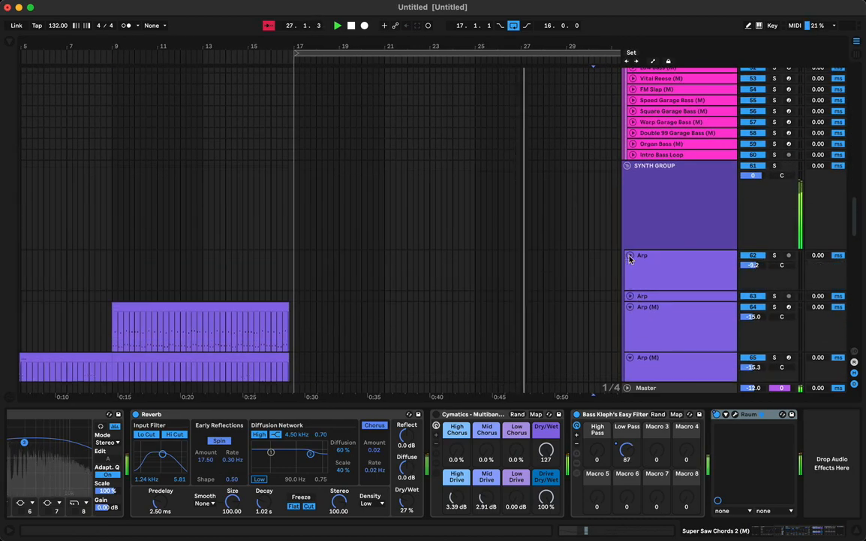
click(295, 271)
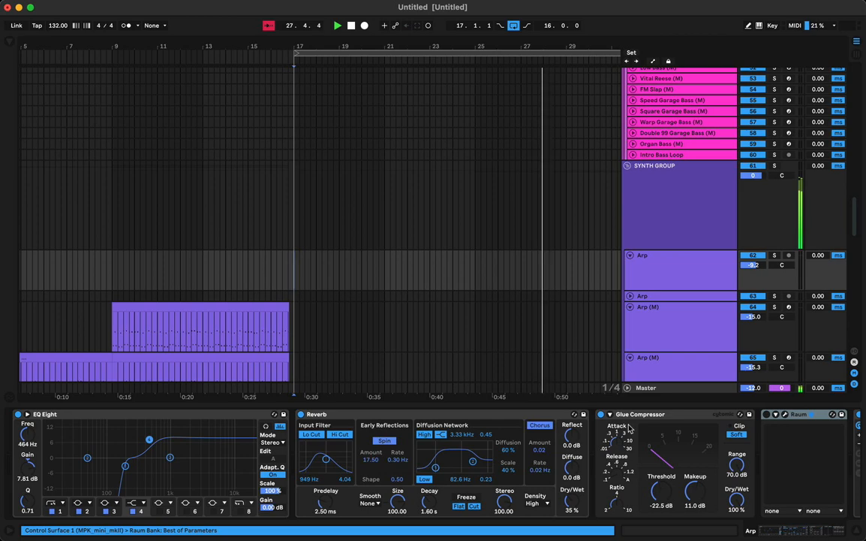
click(785, 415)
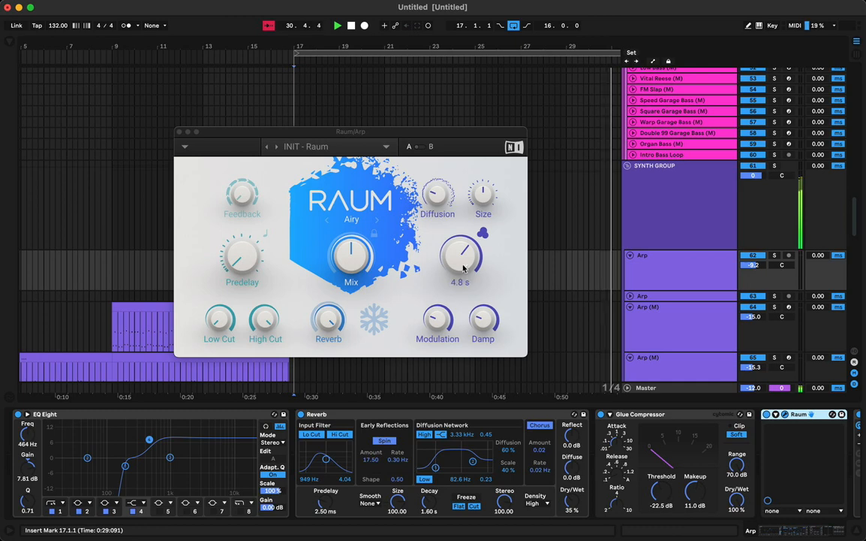
drag(463, 268, 459, 253)
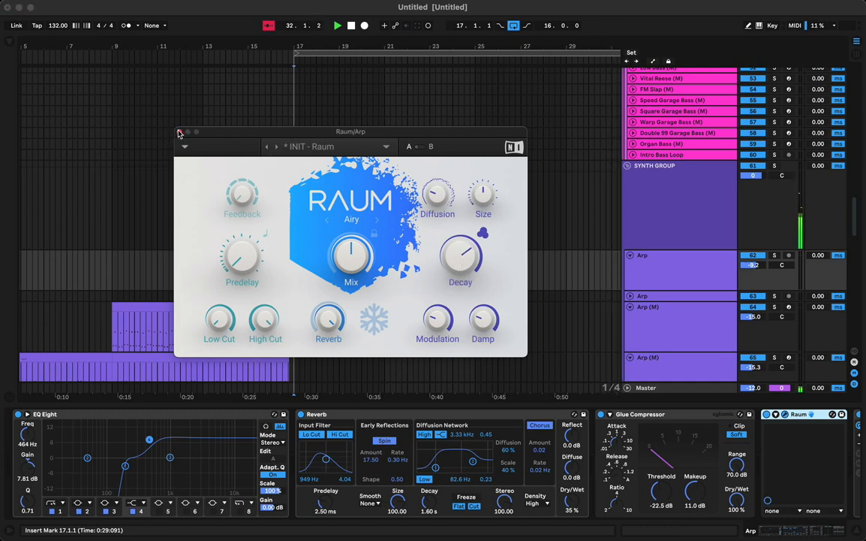
click(179, 132)
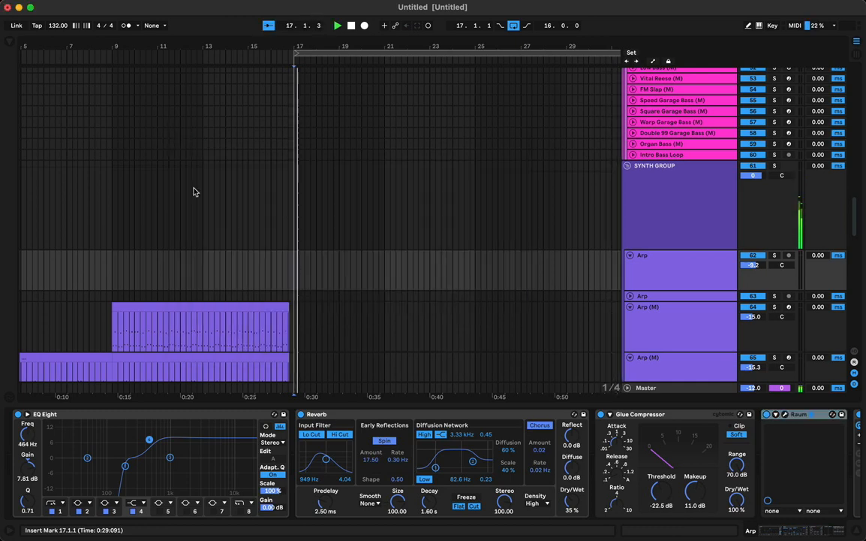
Open the TRAP LEAD sample folder inside the CHEATS place and sort its contents in descending name order.
click(13, 45)
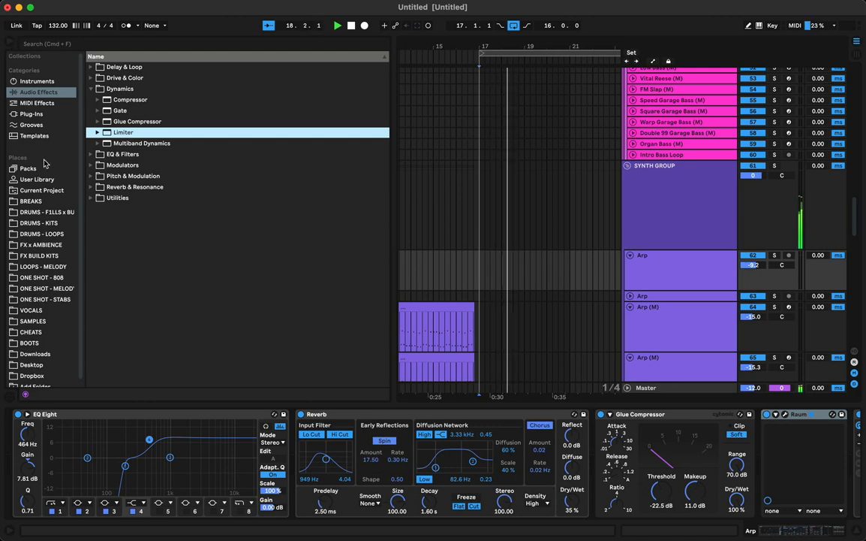
click(30, 332)
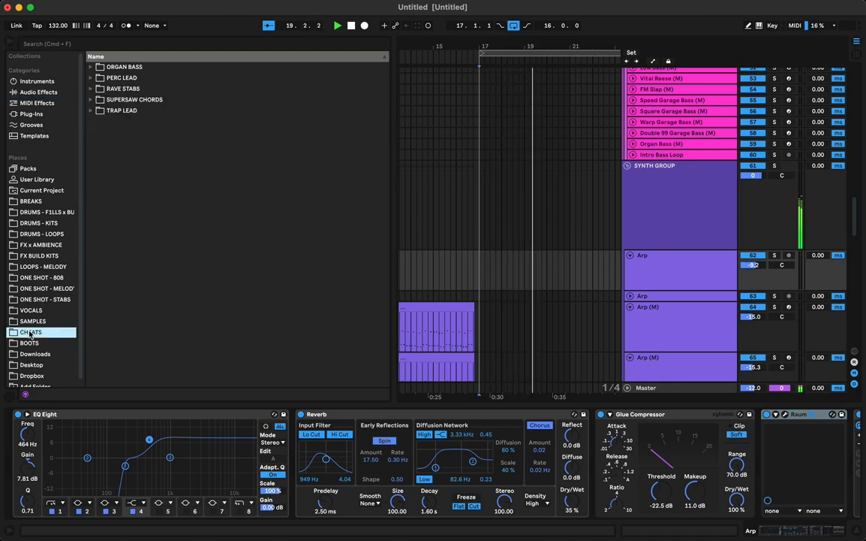
click(144, 89)
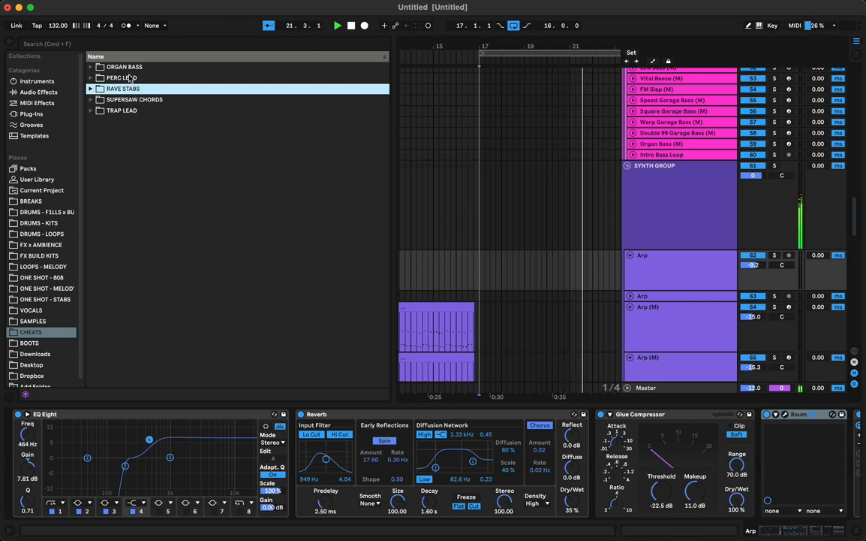
double_click(128, 111)
click(153, 186)
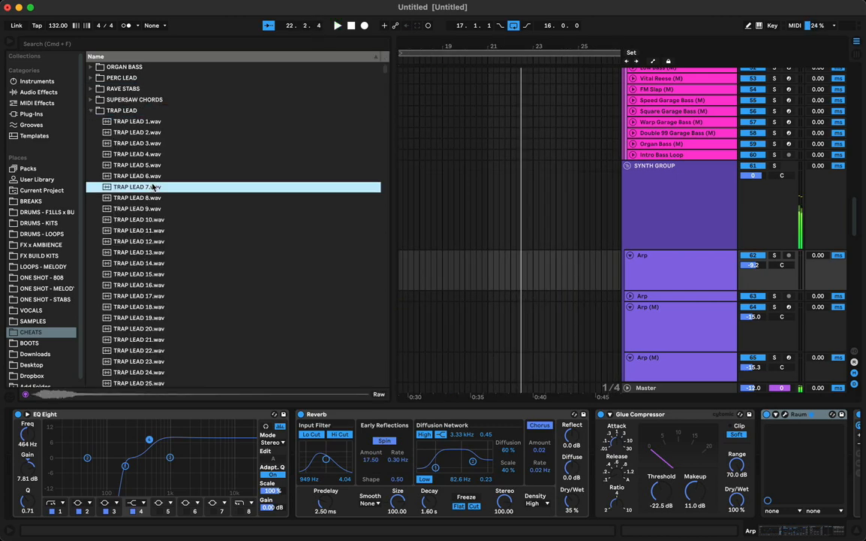
click(180, 58)
Audition the high-numbered TRAP LEAD samples down to TRAP LEAD 1944.wav to find a suitable hit.
click(158, 144)
click(166, 112)
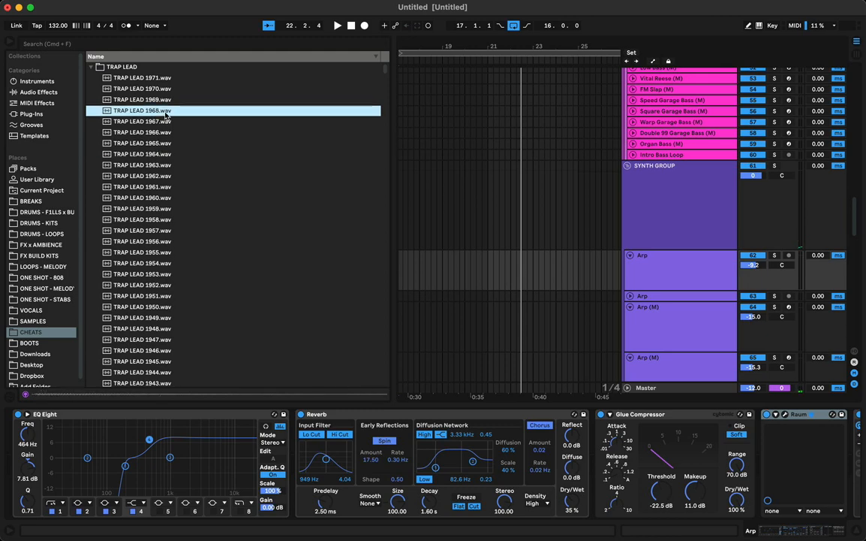
click(152, 177)
click(144, 222)
click(141, 241)
click(139, 273)
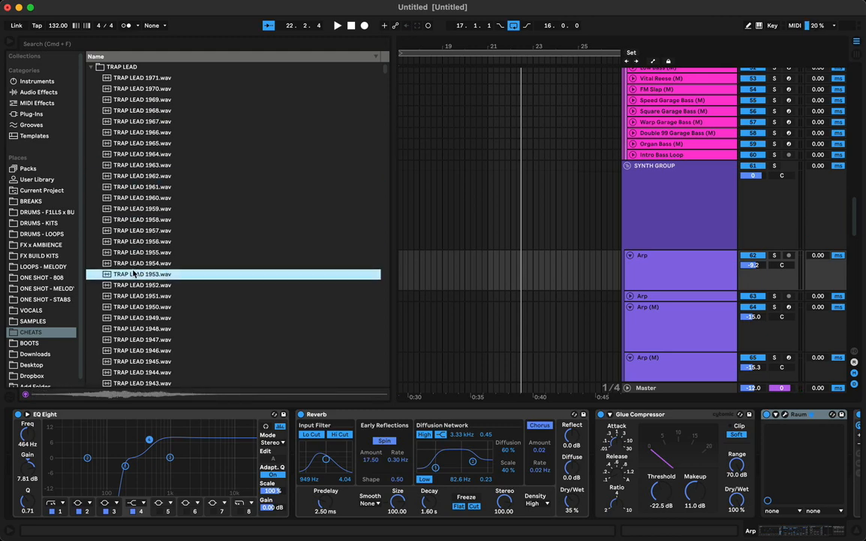
click(137, 306)
click(134, 340)
click(136, 298)
click(135, 326)
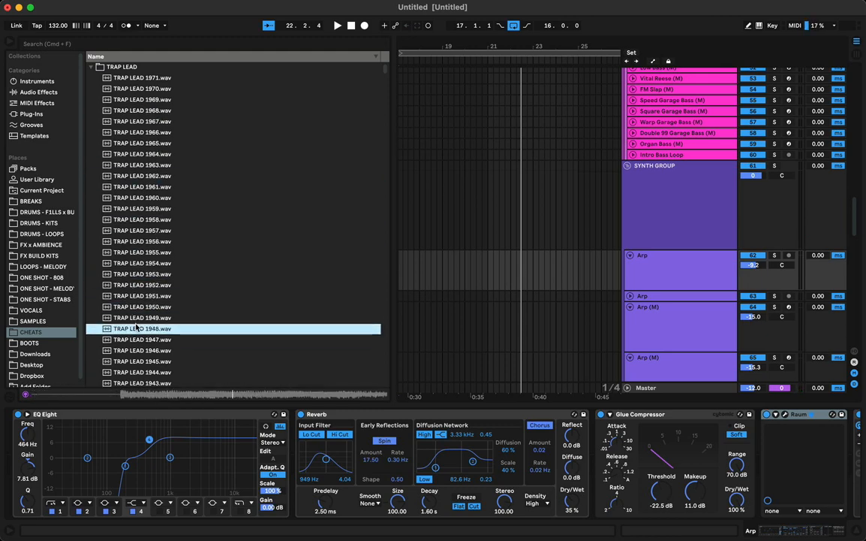
click(136, 342)
click(135, 350)
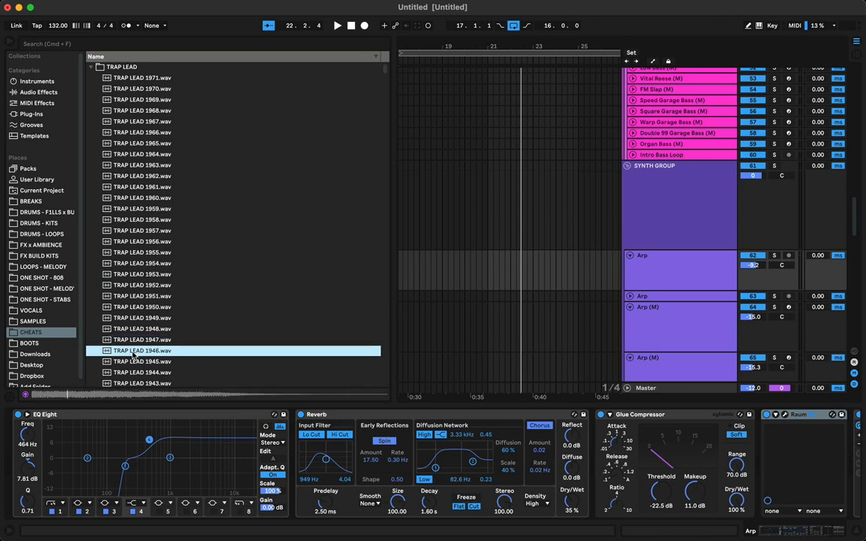
click(136, 362)
click(138, 372)
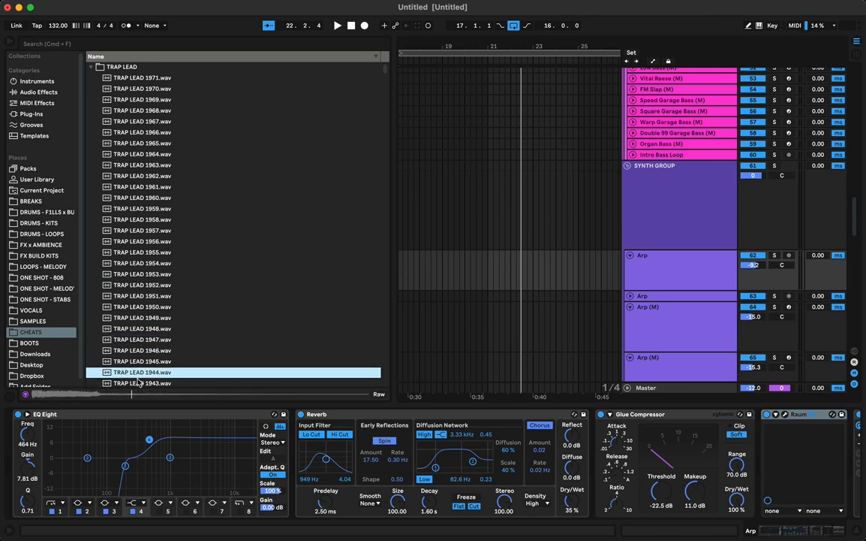
Place TRAP LEAD 1945.wav on the first Arp track at 21.1.1 and play it in context.
click(138, 362)
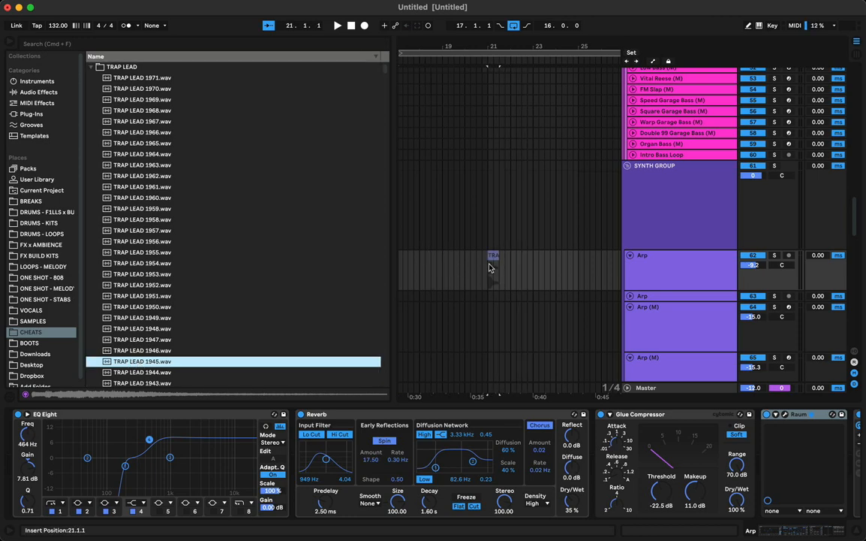
drag(490, 267, 490, 267)
key(space)
key(space)
drag(497, 41, 498, 43)
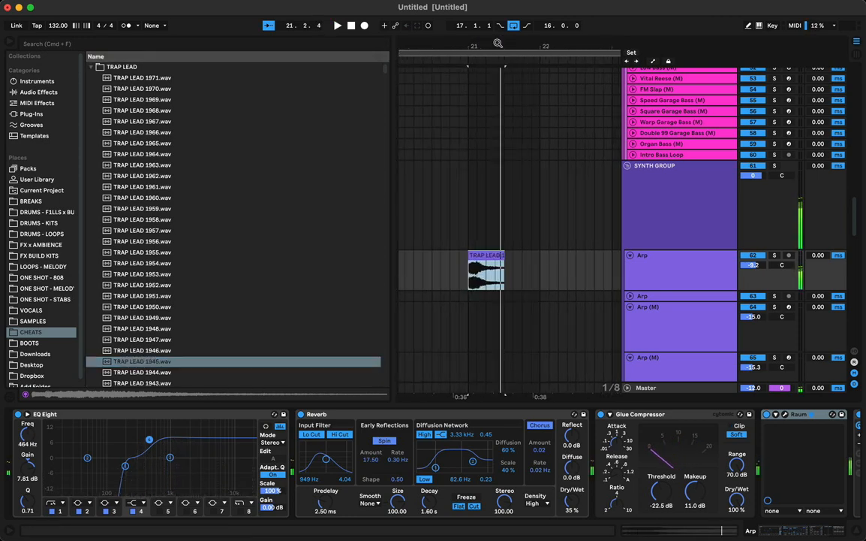
key(space)
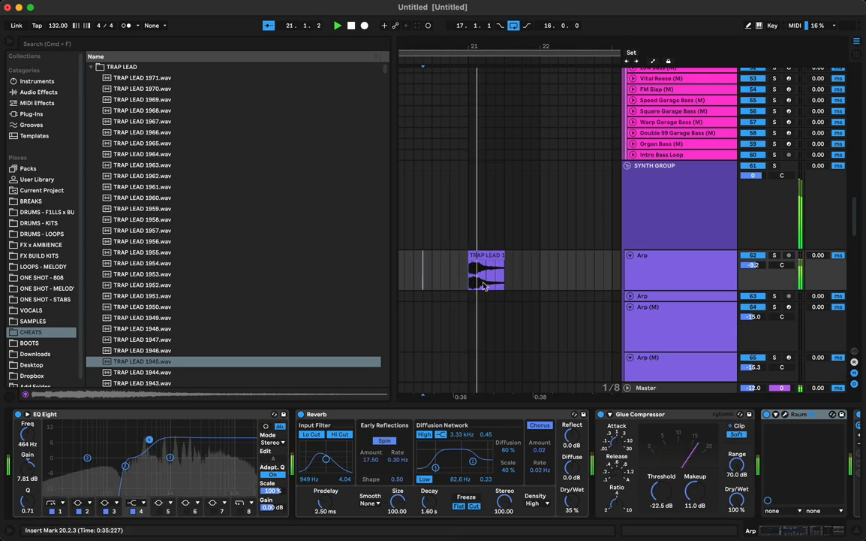
drag(496, 45, 496, 26)
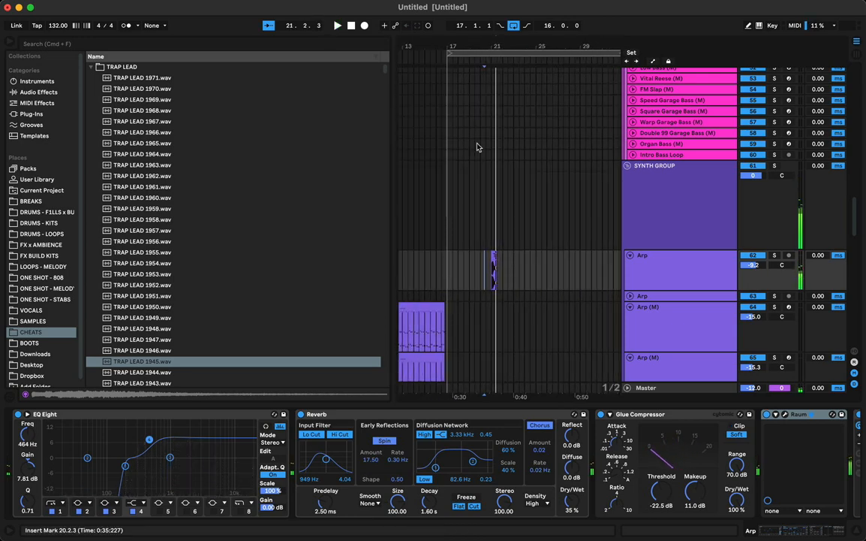
Move the TRAP LEAD 1945 clip to 17.1.1 and repeat it every four bars up to bar 33.
click(431, 275)
key(space)
drag(494, 255, 450, 258)
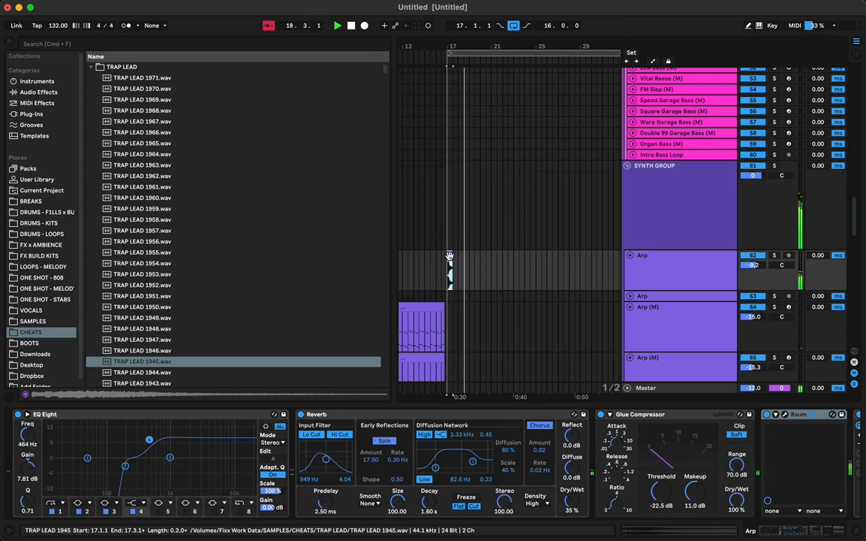
drag(449, 256, 446, 283)
click(531, 274)
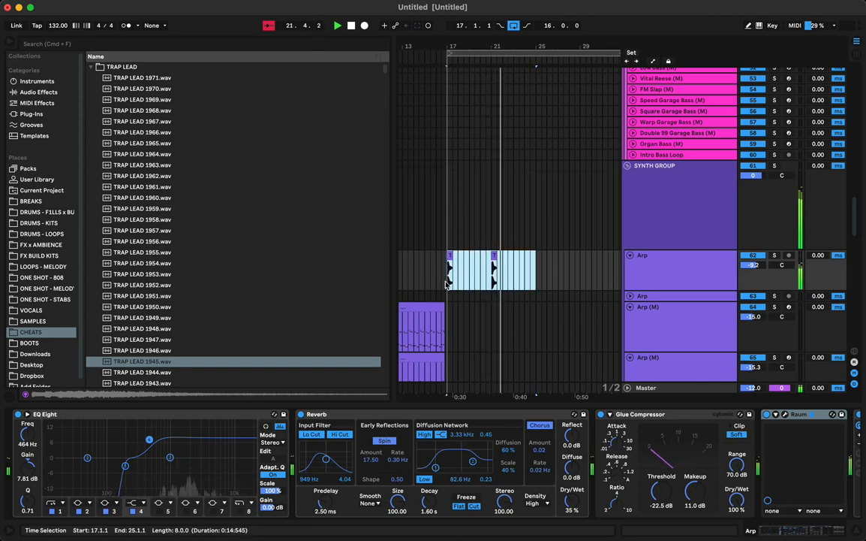
key(super+d)
Copy the repeating TRAP LEAD 1945 hits into bars 1 to 17 of the first Arp track.
scroll(512, 208, left, 4)
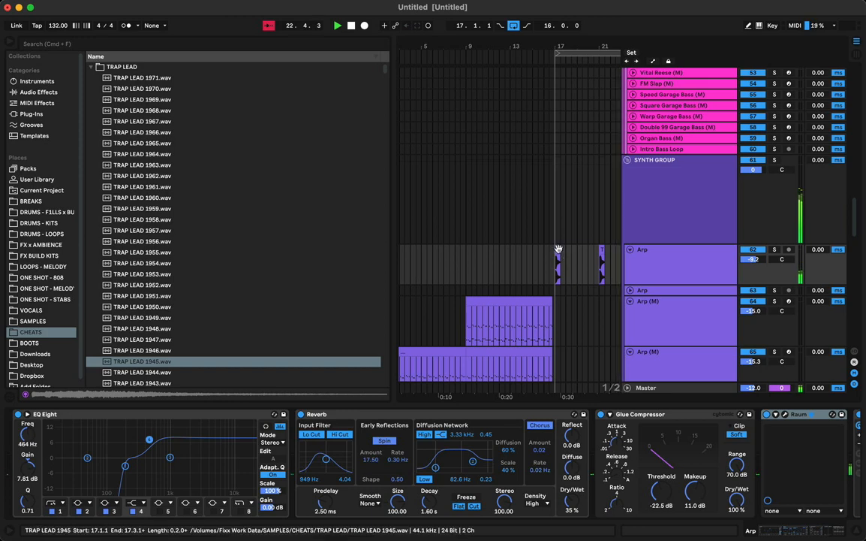
scroll(558, 251, left, 2)
scroll(559, 250, down, 1)
click(400, 262)
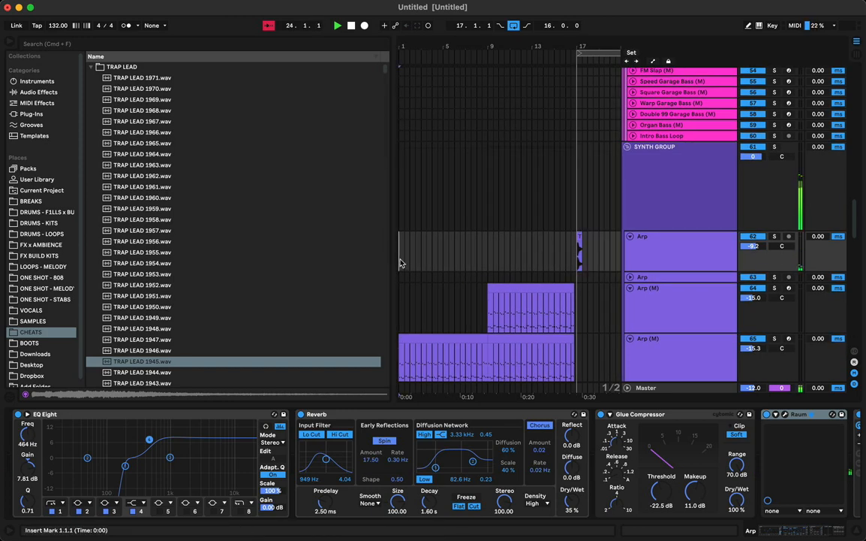
scroll(504, 222, right, 5)
scroll(504, 223, right, 2)
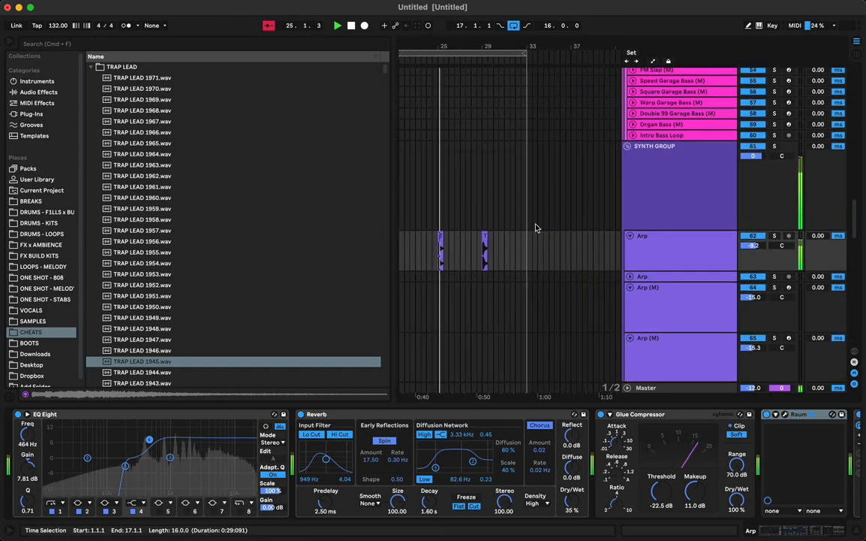
scroll(653, 256, down, 1)
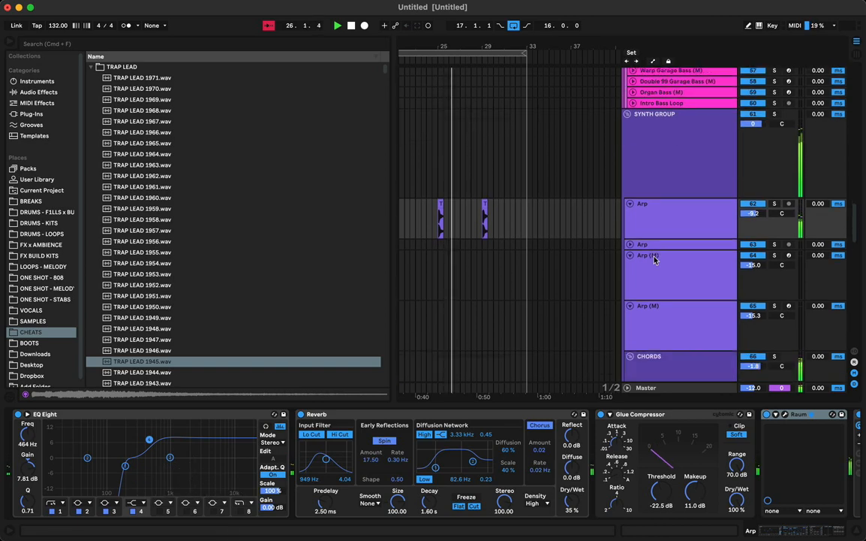
scroll(623, 247, left, 5)
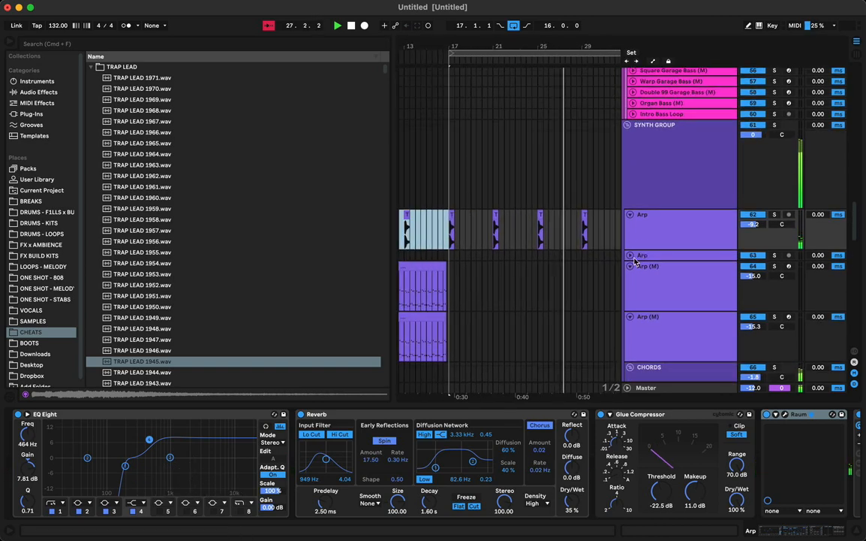
Expand the second Arp track and duplicate the first Arp track together with its TRAP LEAD 1945 clips.
click(631, 256)
click(503, 261)
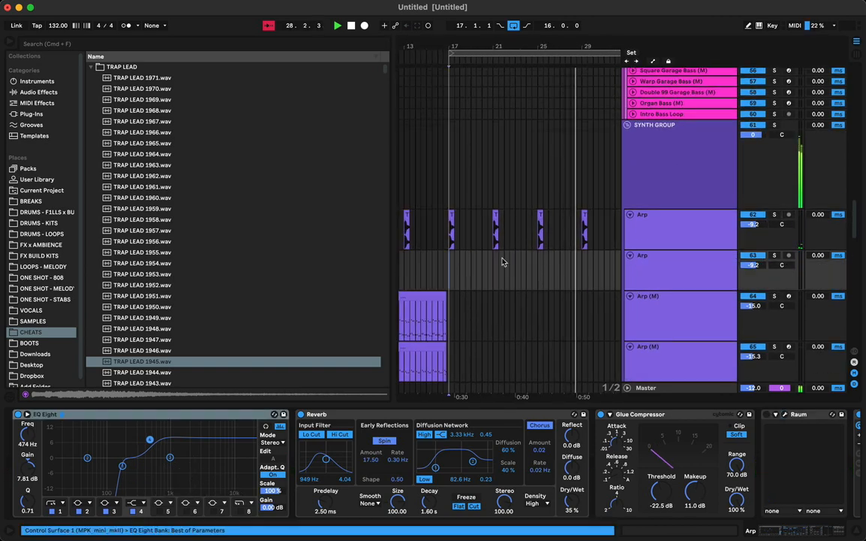
click(657, 233)
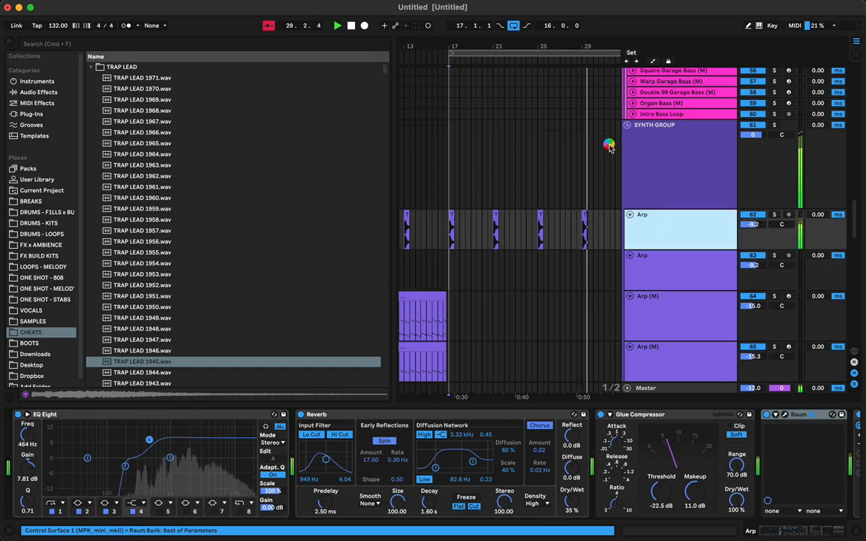
key(super+d)
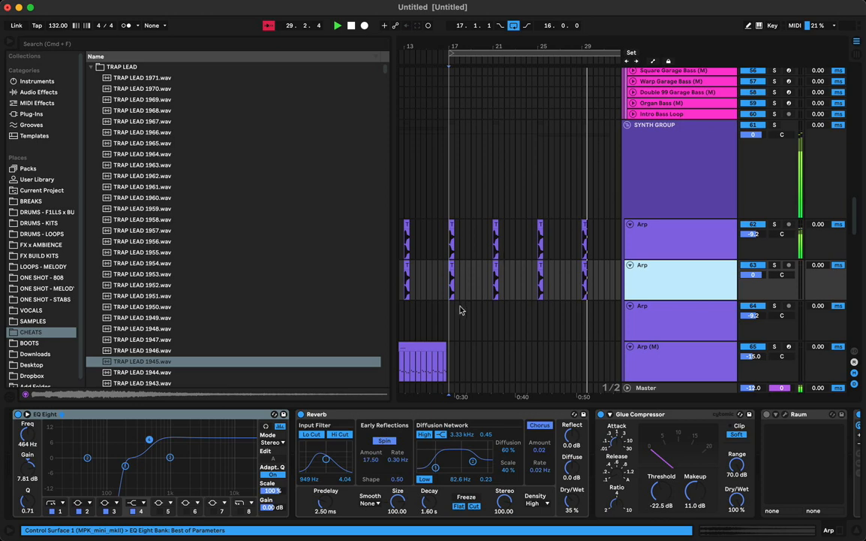
click(596, 292)
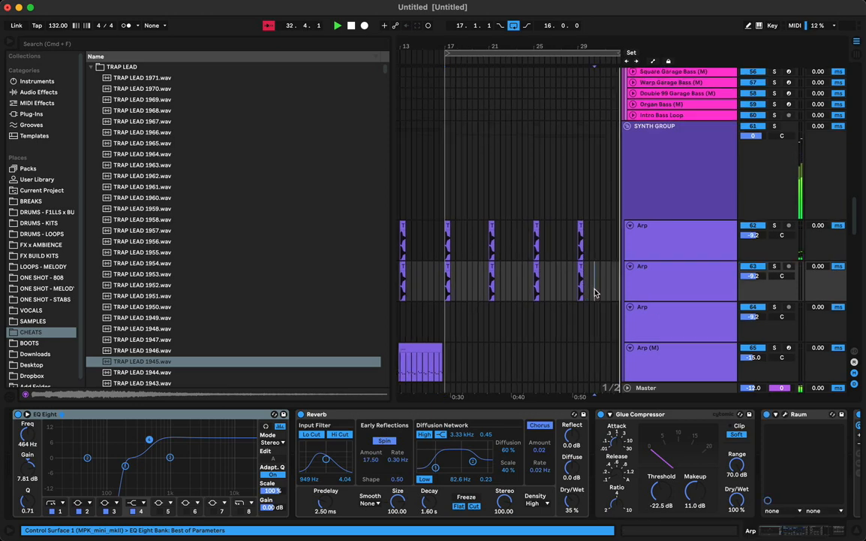
Delete all the duplicated TRAP LEAD 1945 clips from the second Arp track.
scroll(595, 292, left, 5)
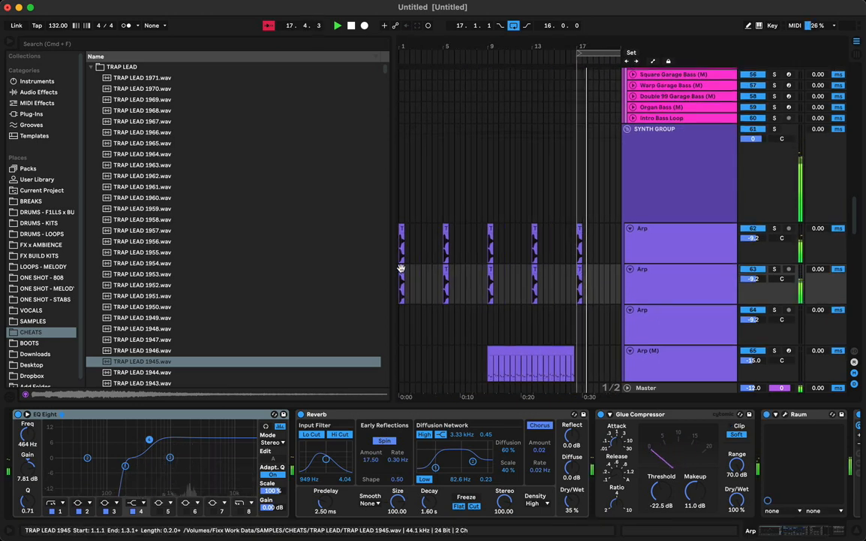
key(super+a)
key(Delete)
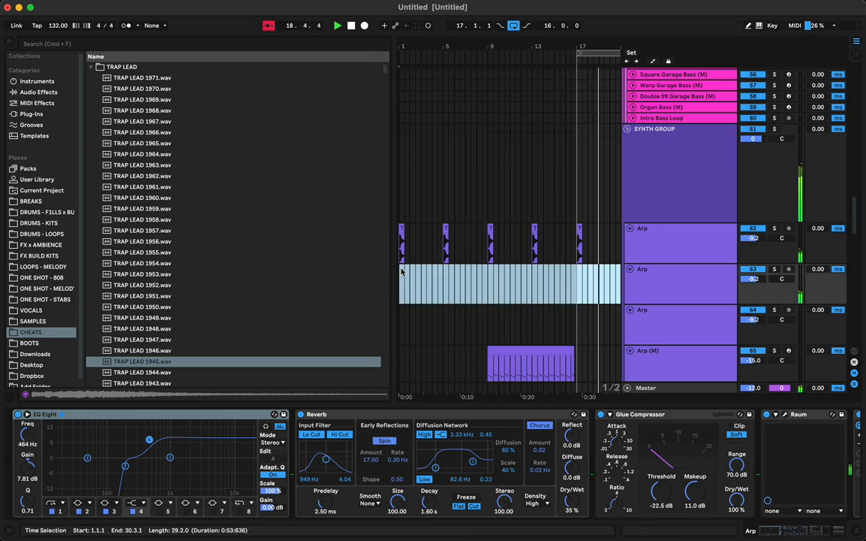
scroll(505, 293, right, 5)
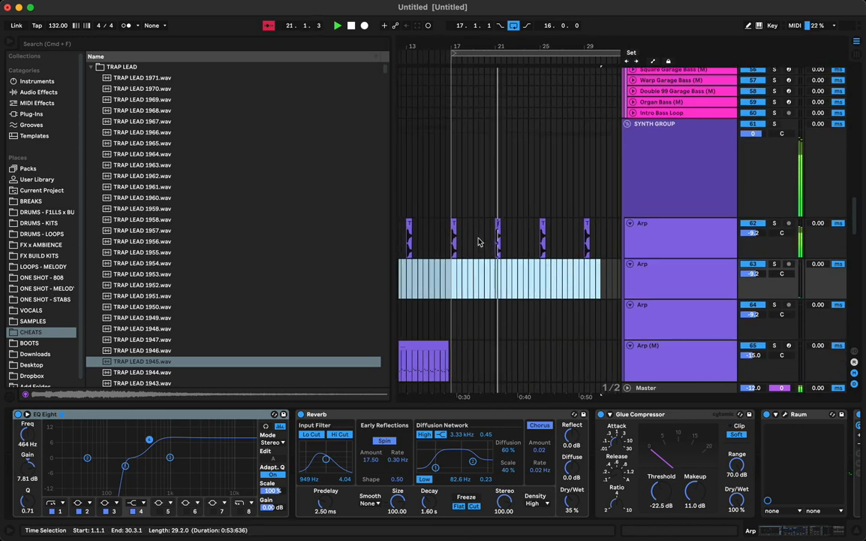
Stop playback and audition further trap lead samples from TRAP LEAD 1944.wav down to TRAP LEAD 1937.wav, finishing on TRAP LEAD 1938.wav.
key(space)
click(137, 371)
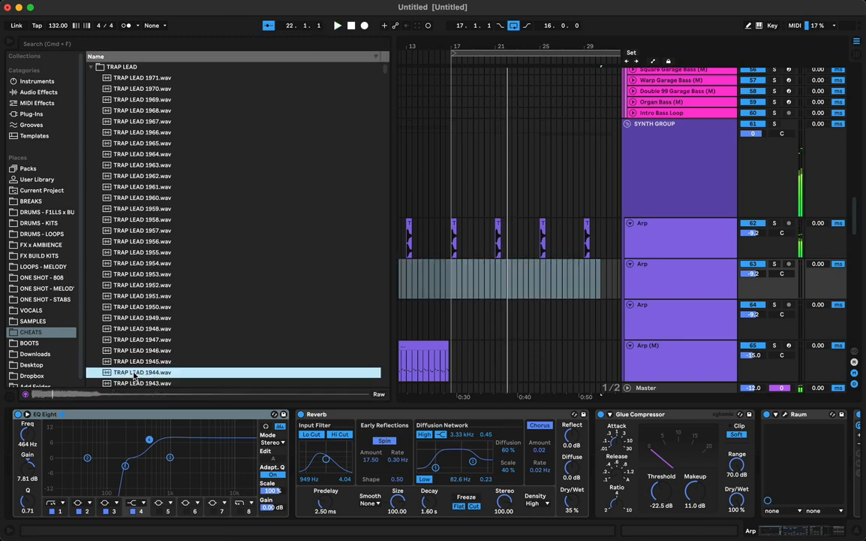
scroll(136, 360, down, 5)
click(136, 326)
click(135, 347)
scroll(135, 348, down, 1)
click(144, 326)
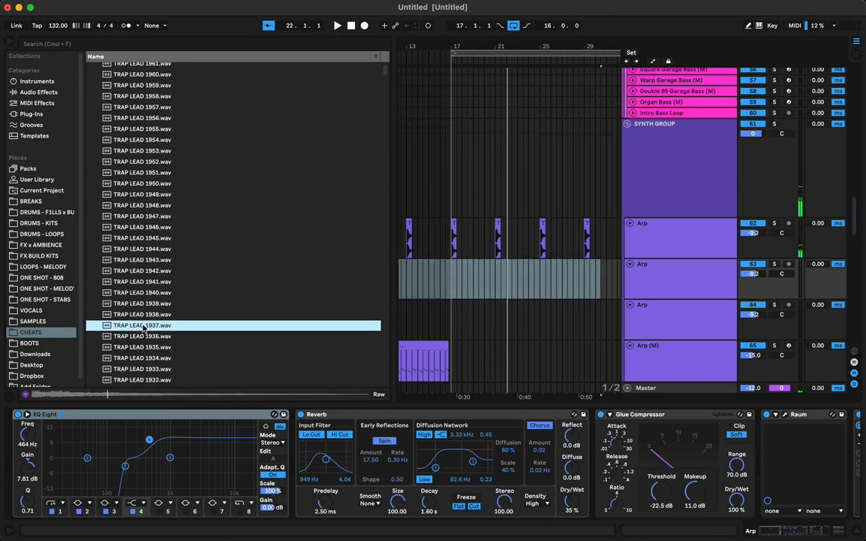
click(146, 315)
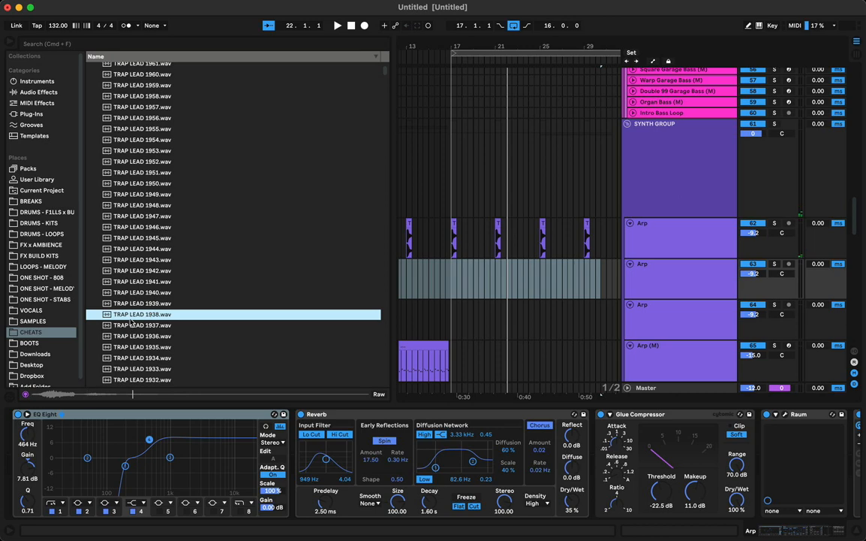
Place TRAP LEAD 1938.wav on the second Arp track at 17.1.1.
drag(130, 318, 459, 279)
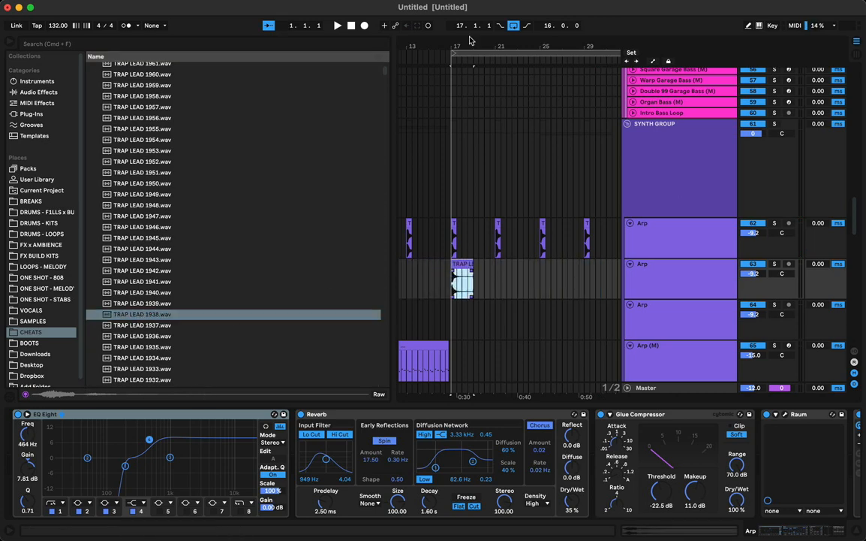
drag(456, 44, 451, 221)
scroll(453, 260, left, 3)
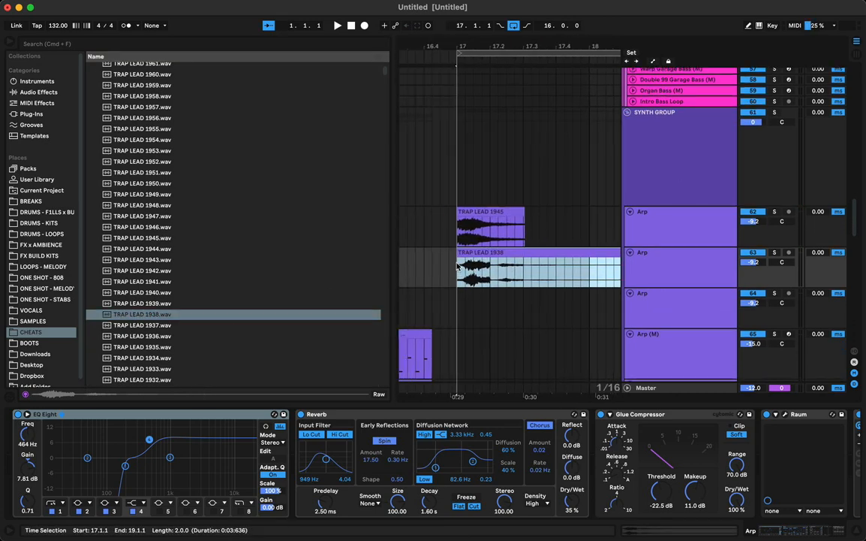
Turn off warping for the TRAP LEAD 1938 clip, lower its gain to -12.1 dB and transpose it +1 semitone.
double_click(466, 252)
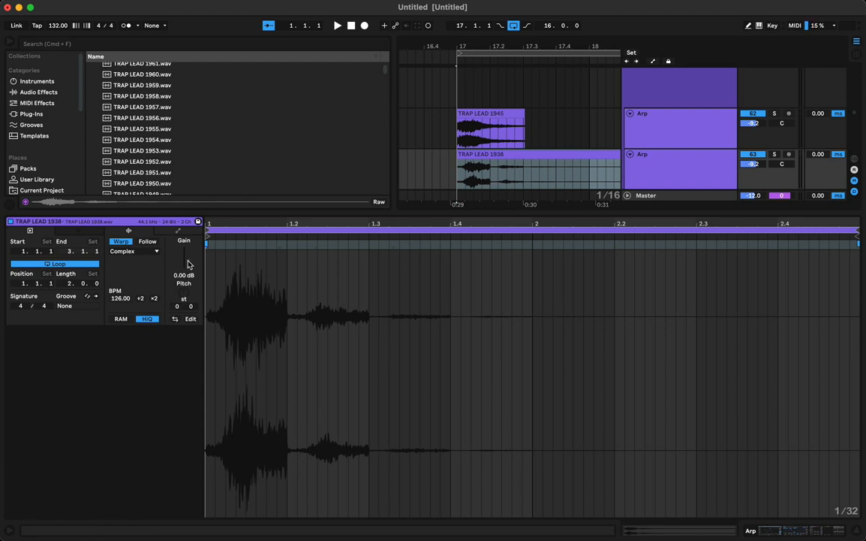
click(129, 244)
drag(187, 263, 187, 285)
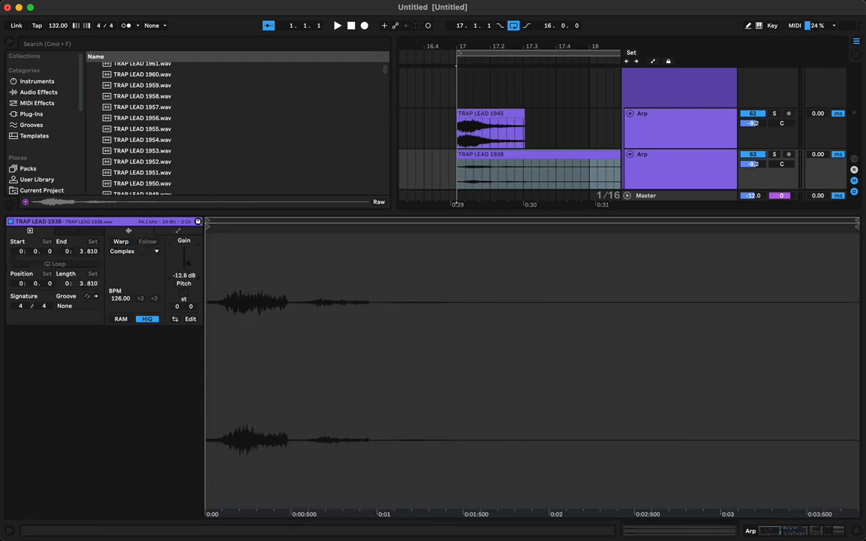
key(space)
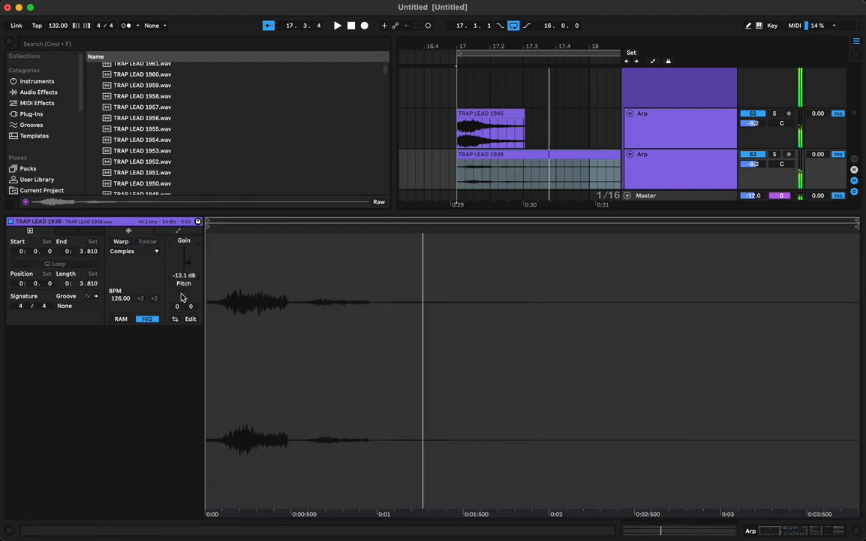
drag(181, 298, 182, 293)
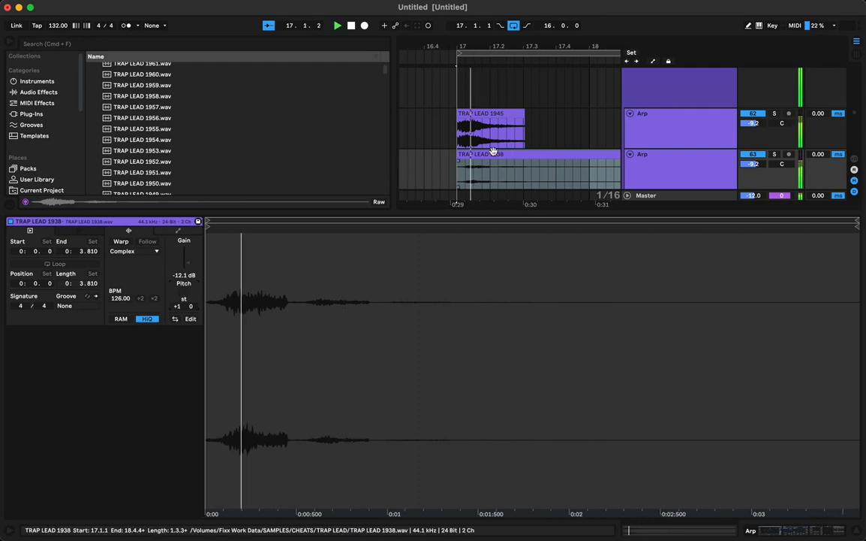
Repeat the first beat of the TRAP LEAD 1938 clip every beat from 17.1.1 to 22.2.1 and play it back.
drag(487, 173, 458, 173)
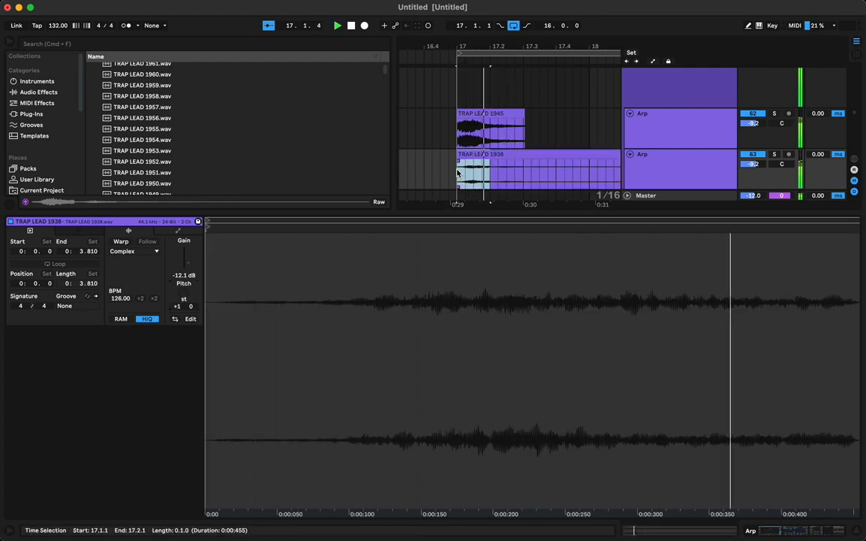
key(super+d)
key(super+d)
key(super+d)
key(super+d)
key(super+d)
key(super+d)
key(super+d)
key(super+d)
key(super+d)
key(super+d)
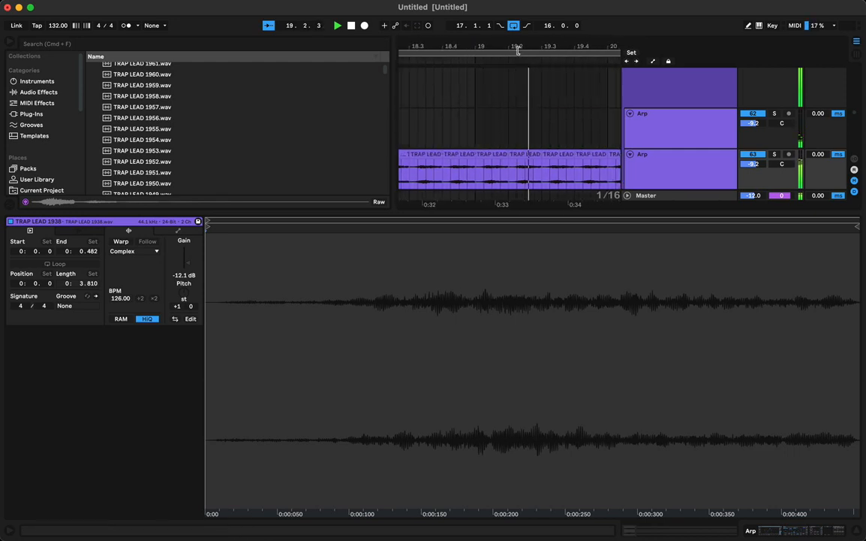
drag(515, 44, 515, 13)
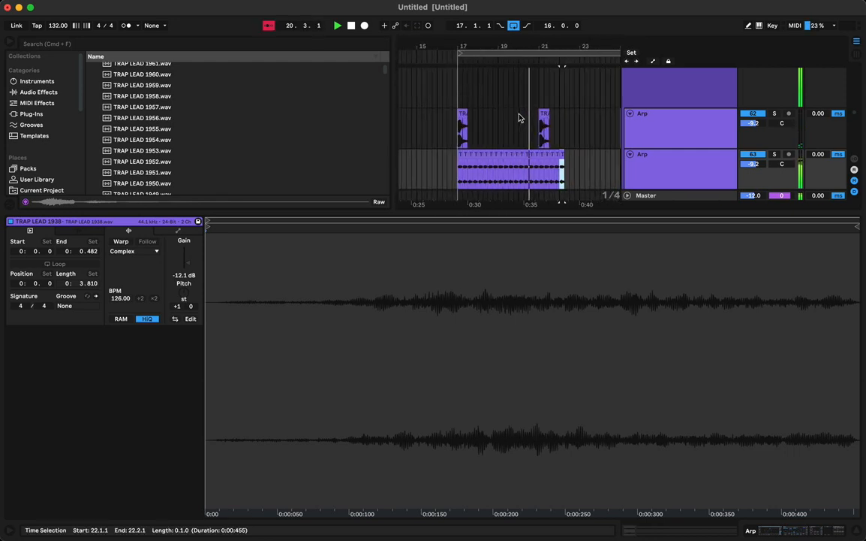
key(space)
key(space)
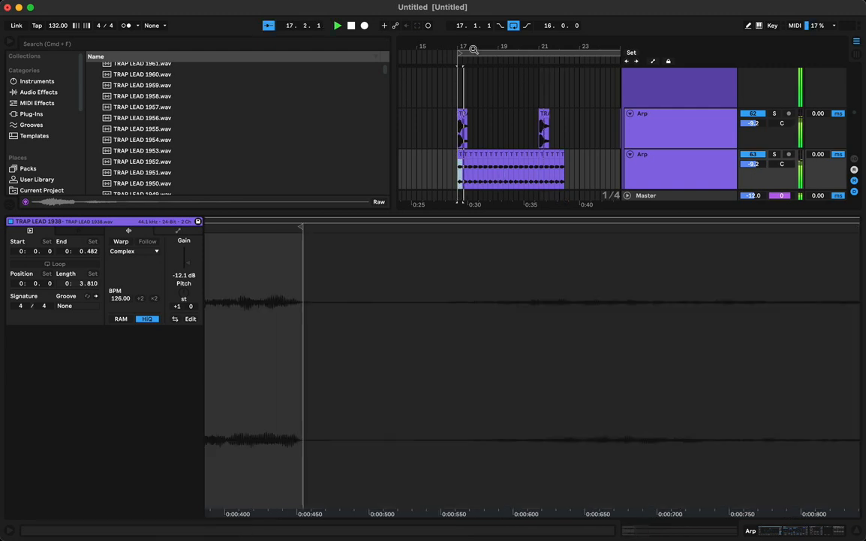
Trim the first TRAP LEAD 1938 clip so its sample starts at 0.120 s, and move it back to 17.1.1.
drag(472, 48, 545, 45)
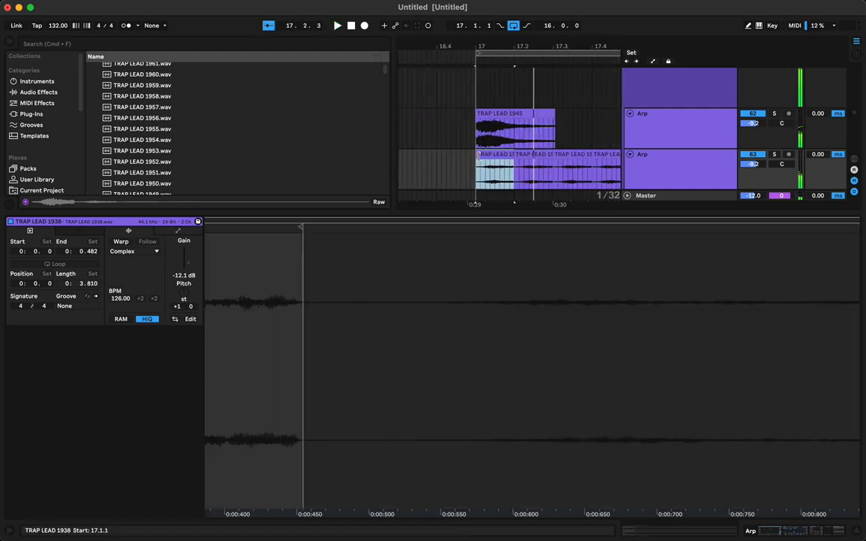
mouse_move(479, 155)
mouse_down()
mouse_move(488, 155)
mouse_move(471, 164)
mouse_up()
key(Left)
key(Left)
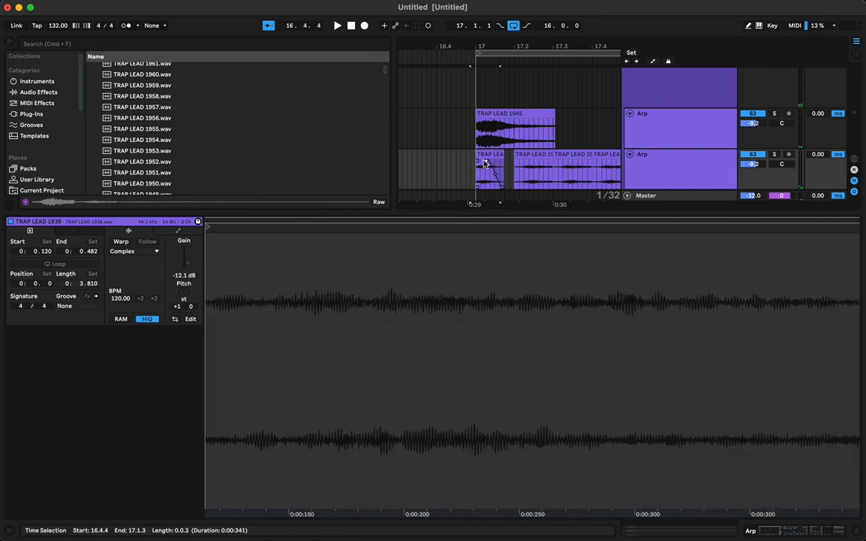
click(488, 154)
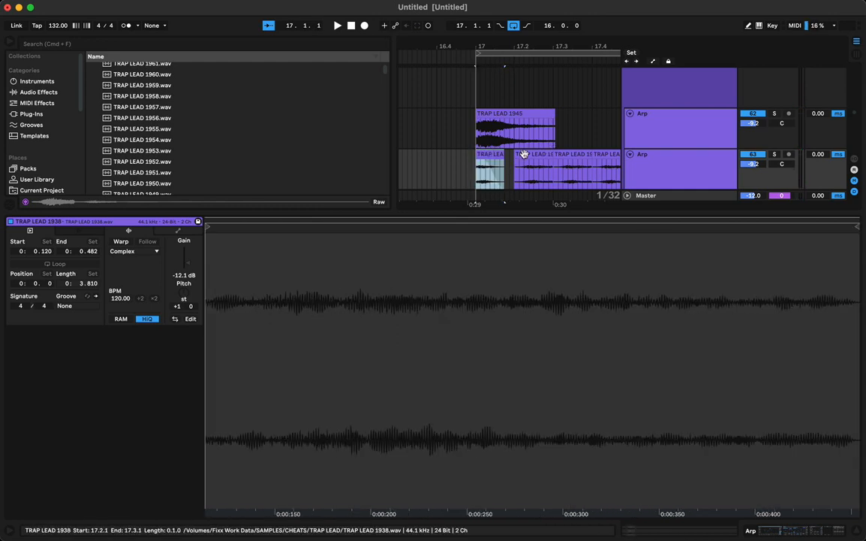
Delete the remaining TRAP LEAD 1938 copies on the second Arp track from 17.2.1 onward.
click(524, 154)
scroll(525, 155, right, 12)
scroll(526, 157, down, 1)
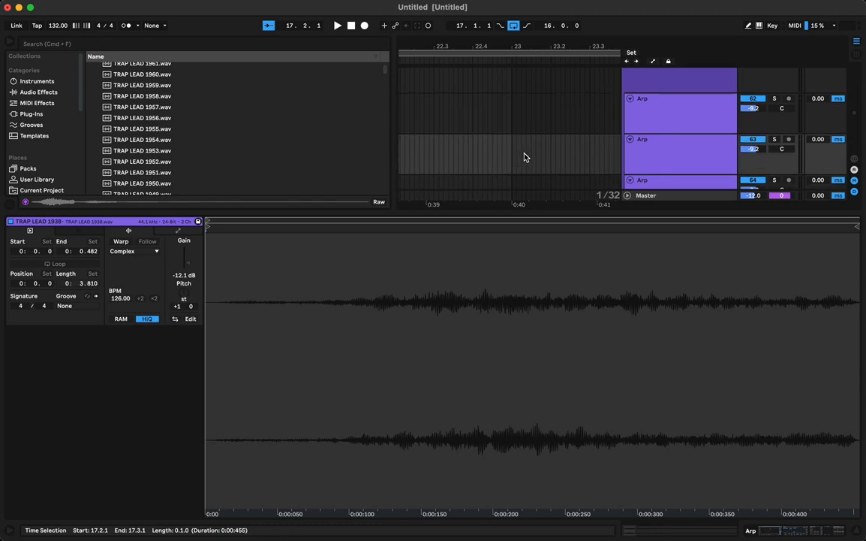
shift+click(516, 153)
key(Delete)
click(516, 153)
Shorten the end of the TRAP LEAD 1938 clip at 17.1.1 to 17.1.3.
scroll(509, 151, left, 12)
scroll(508, 151, down, 1)
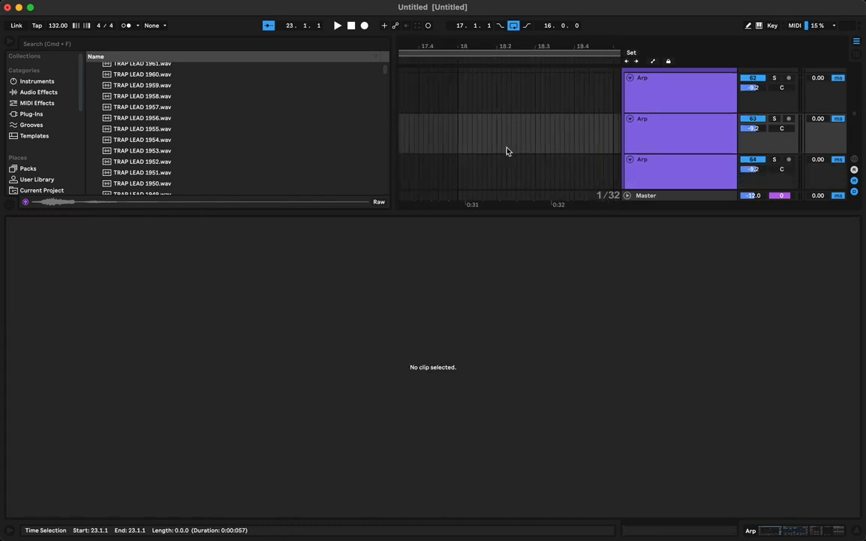
scroll(506, 151, left, 3)
scroll(506, 151, down, 1)
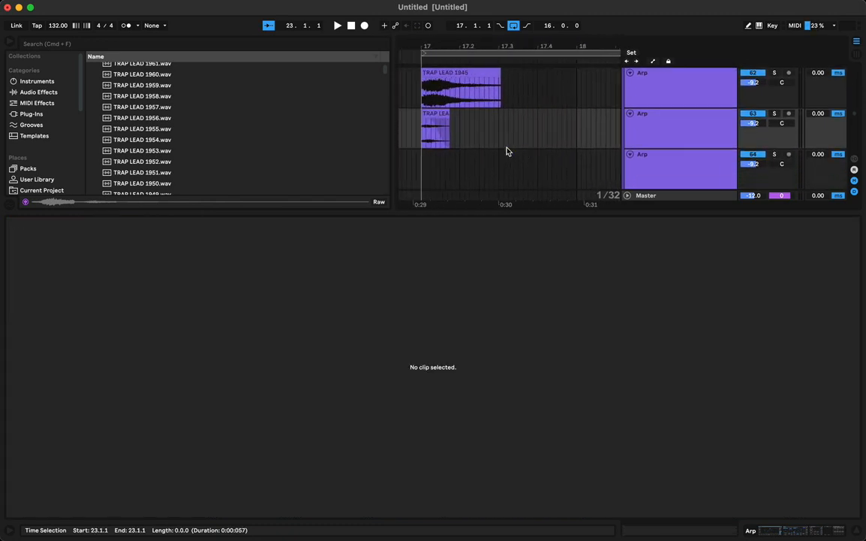
scroll(506, 151, left, 1)
click(474, 117)
key(space)
drag(488, 117, 484, 114)
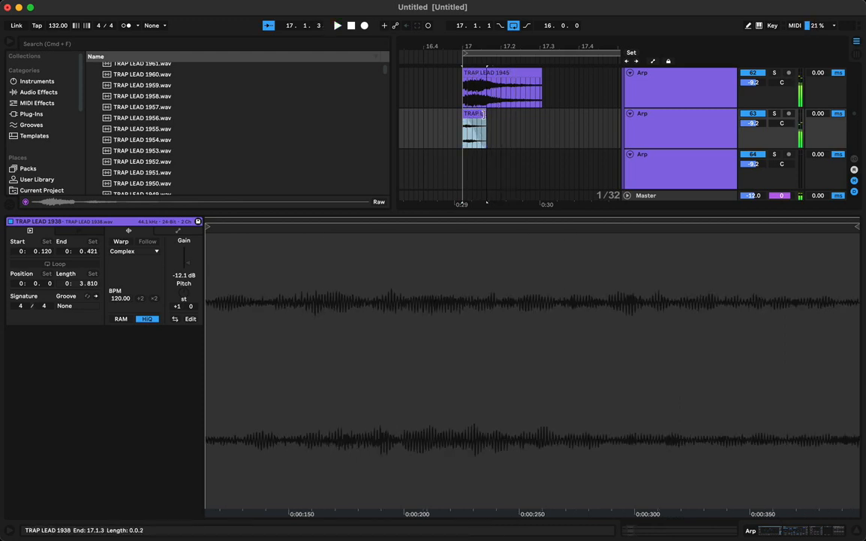
Repeat the shortened TRAP LEAD 1938 clip on every beat of the second Arp track from 17.1.1 up to bar 32.
key(super+d)
key(super+d)
key(super+d)
key(super+d)
key(super+d)
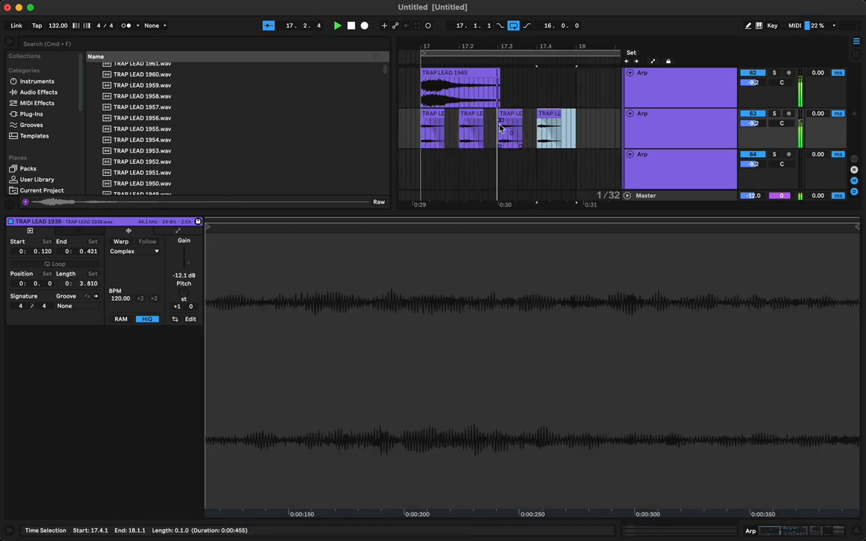
key(super+d)
key(super+d)
key(super+d)
key(super+d)
key(super+d)
key(super+d)
key(super+d)
key(super+d)
key(super+d)
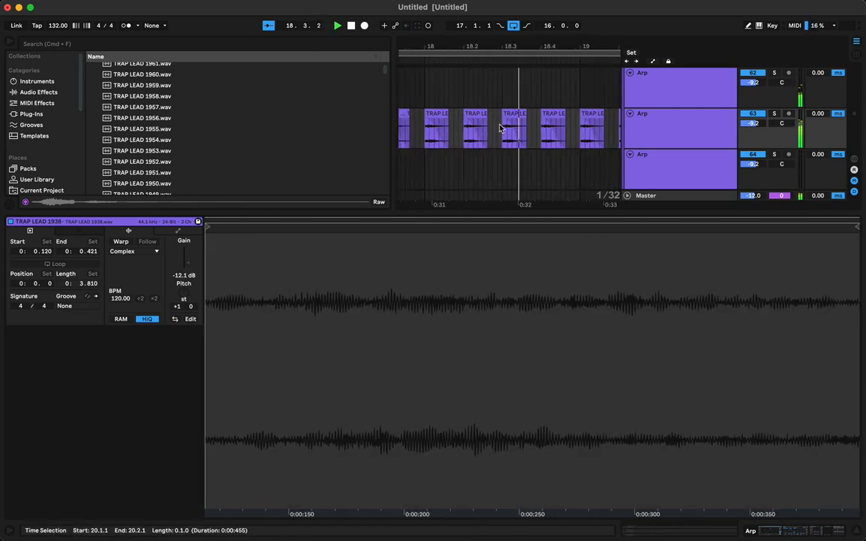
key(super+d)
key(super+d)
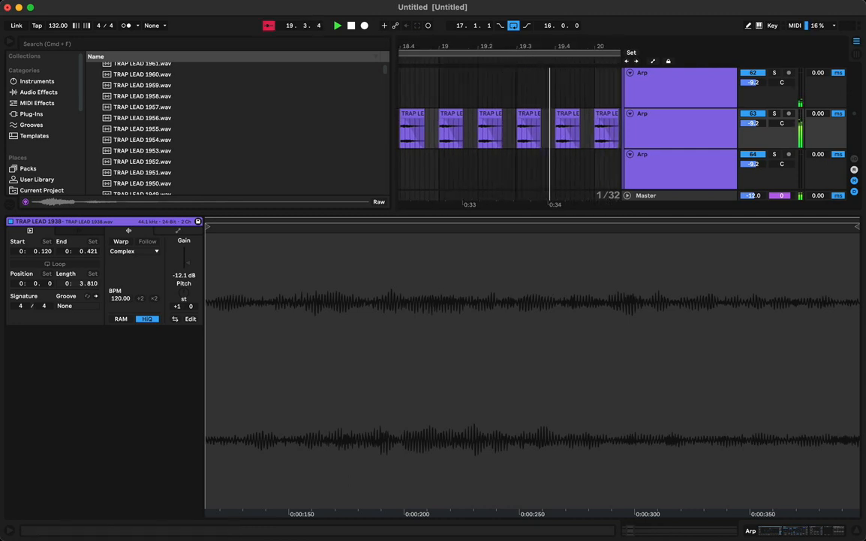
drag(515, 54, 512, 46)
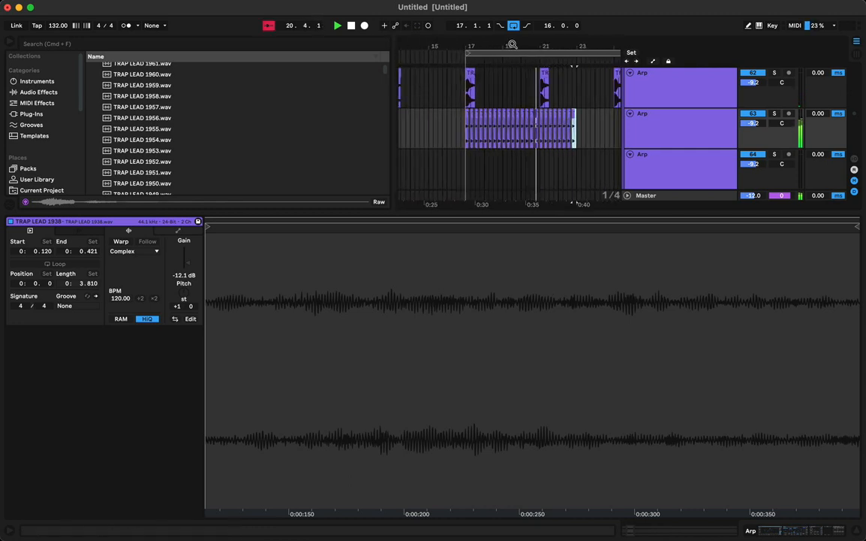
key(super+d)
key(super+d)
key(super+d)
key(super+d)
drag(526, 46, 476, 46)
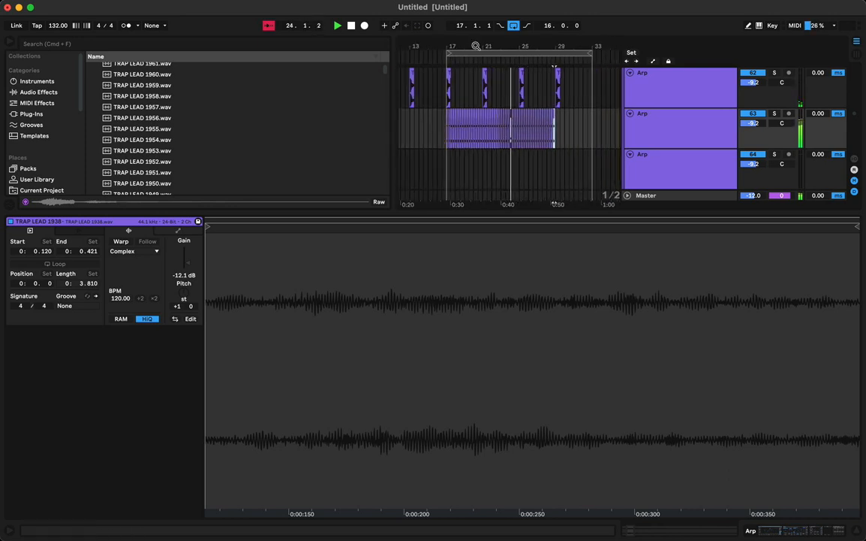
key(super+d)
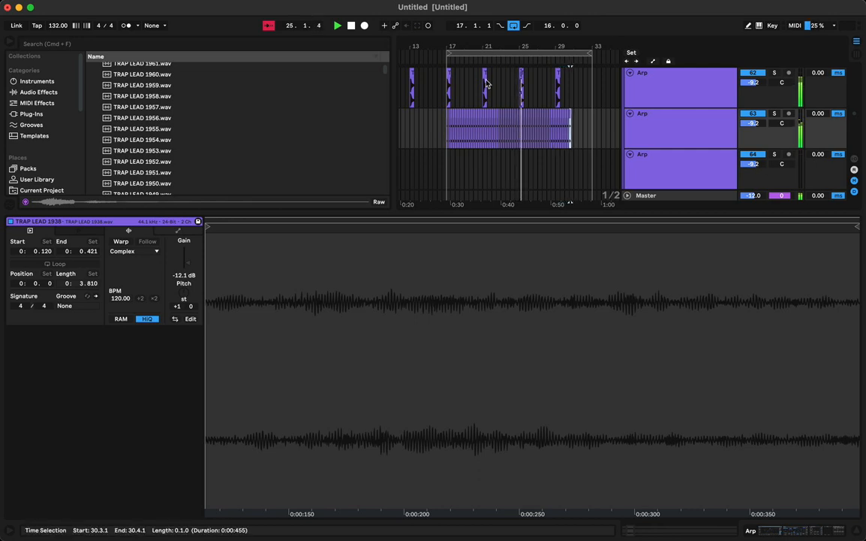
key(super+d)
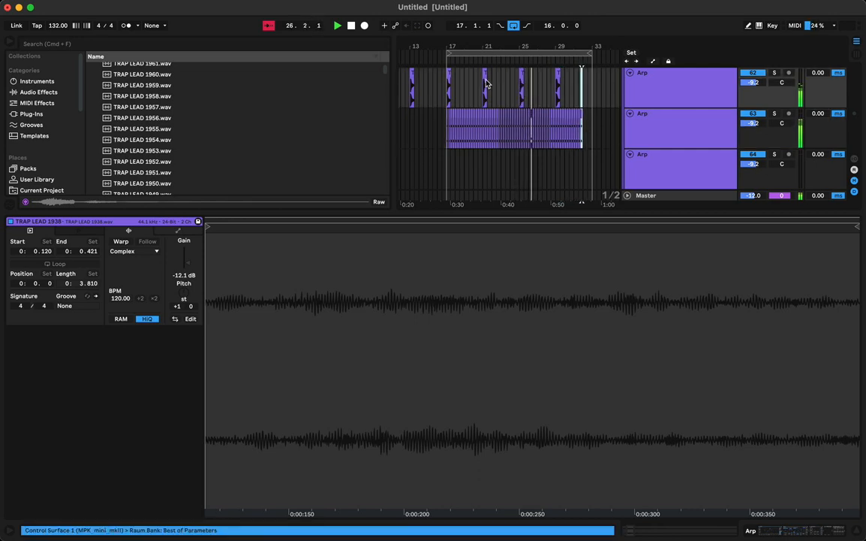
Delete the last TRAP LEAD 1938 clip, at 31.4.1, on the second Arp track.
key(super+g)
right_click(568, 101)
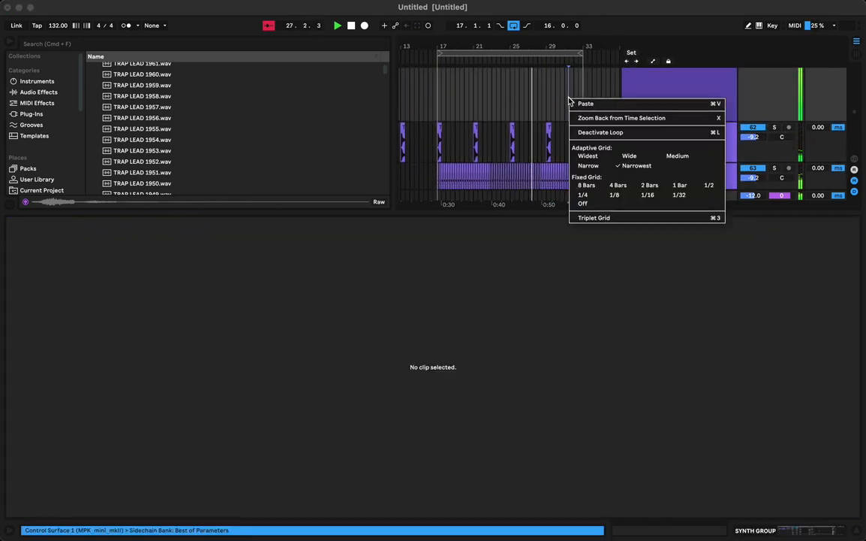
click(583, 49)
drag(577, 51, 560, 143)
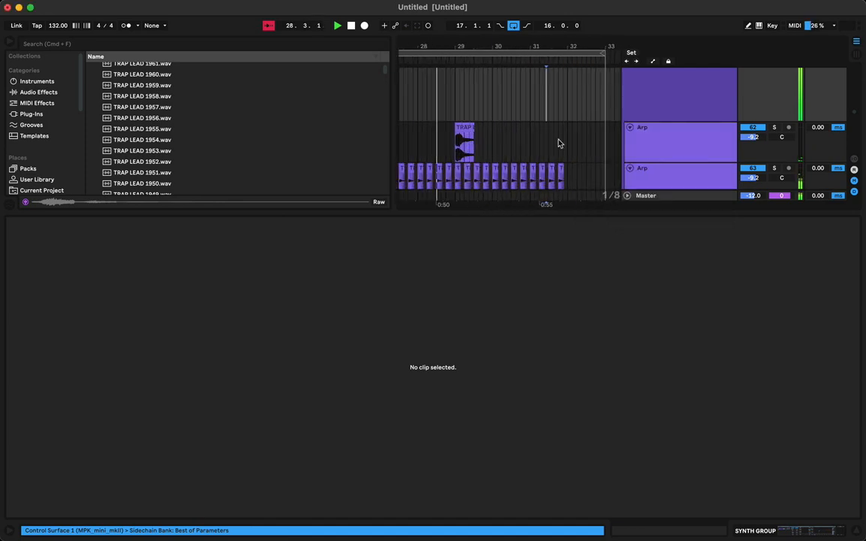
click(570, 179)
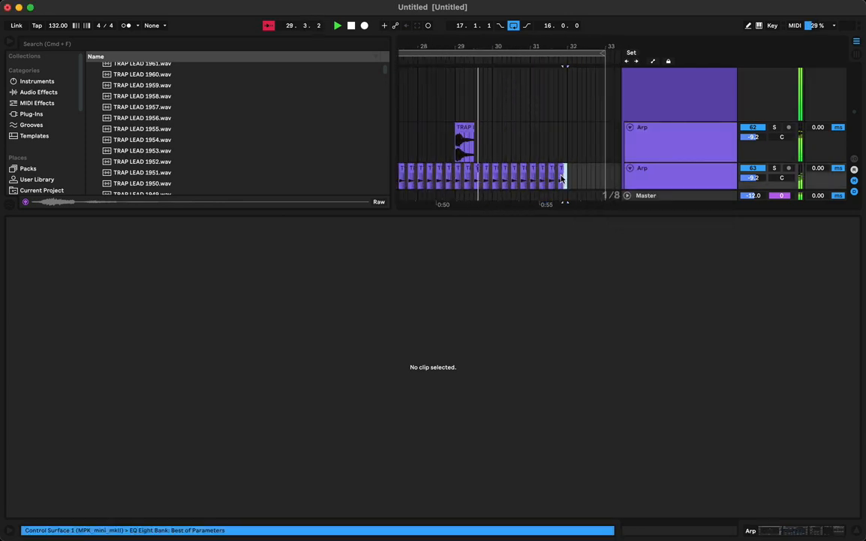
click(559, 178)
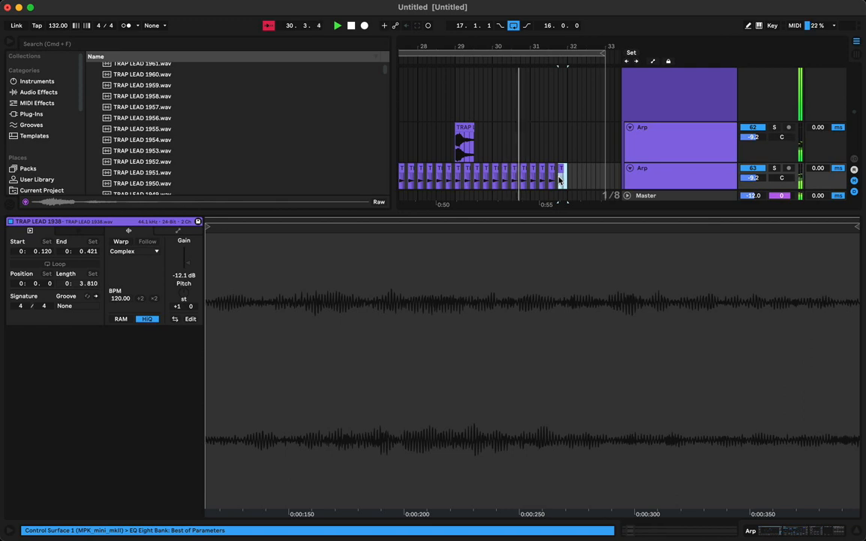
click(557, 170)
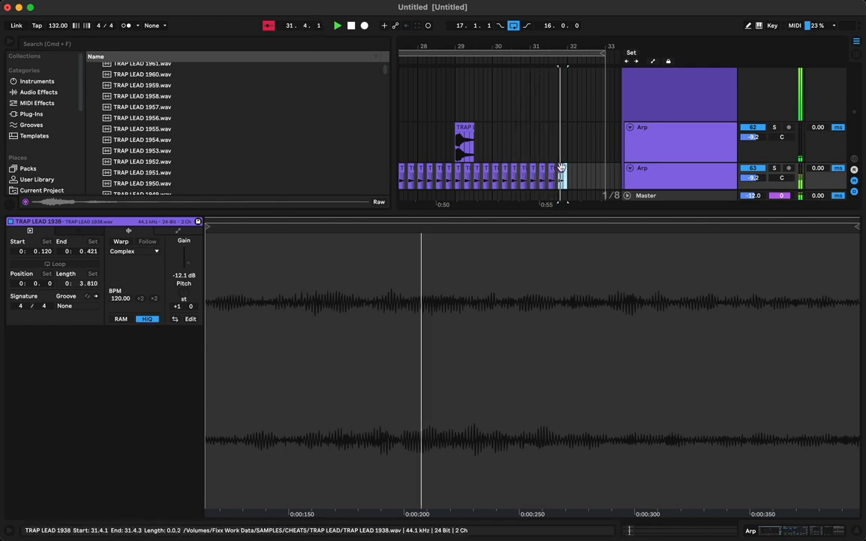
key(Delete)
Delete all TRAP LEAD 1945 hits on the first Arp track between 1.1.1 and 33.1.1.
scroll(542, 137, left, 10)
scroll(542, 137, down, 2)
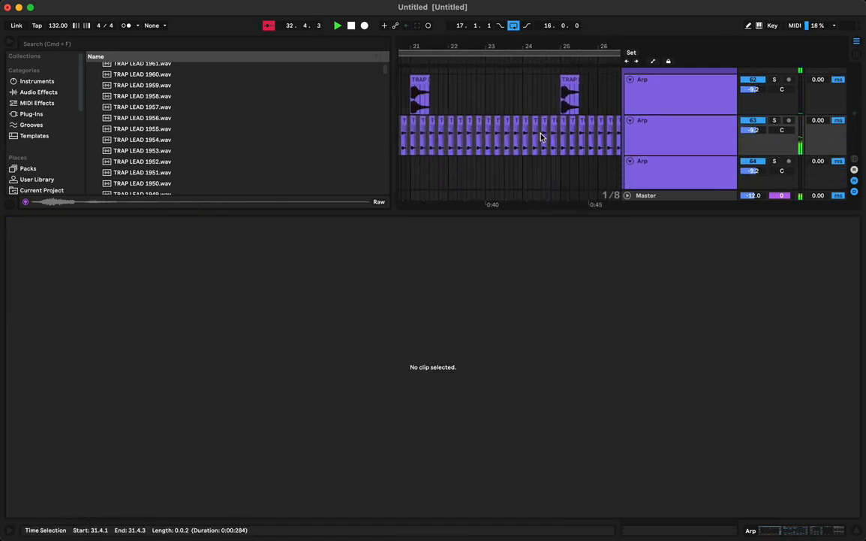
scroll(542, 137, left, 3)
scroll(542, 137, down, 1)
drag(508, 45, 506, 50)
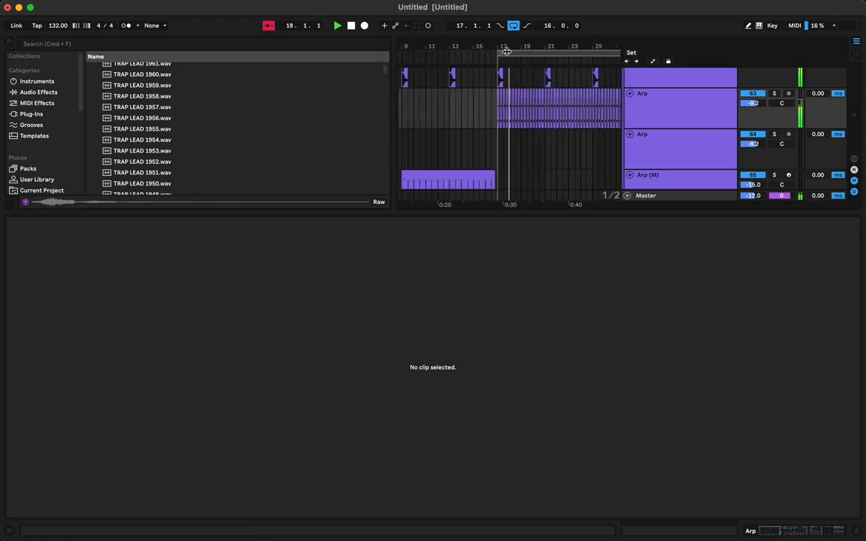
scroll(541, 109, up, 2)
scroll(566, 119, right, 5)
click(563, 122)
scroll(562, 123, left, 10)
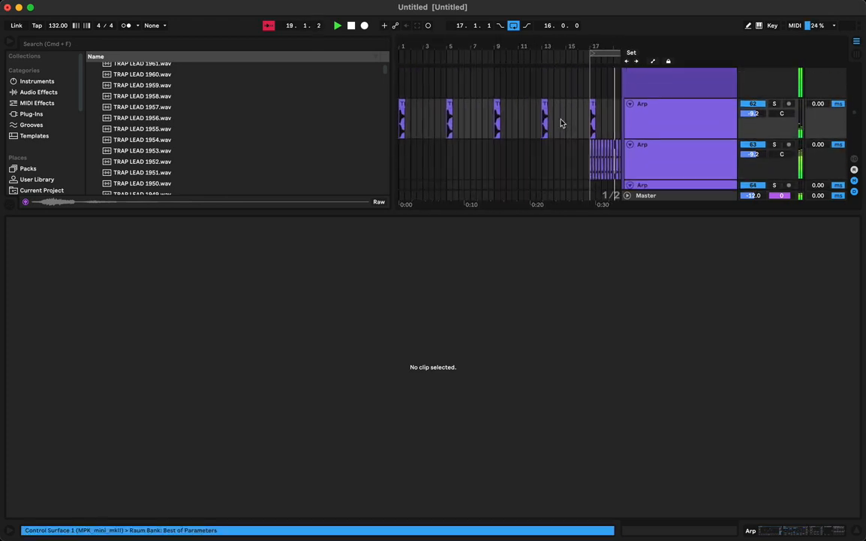
shift+click(405, 111)
key(Delete)
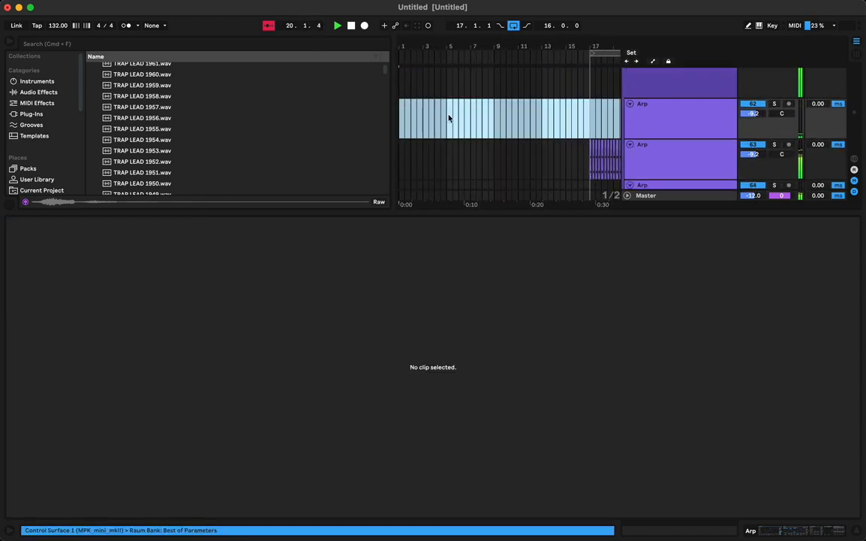
Play the arrangement from 14.3.1 to check the transition into bar 17.
drag(556, 48, 444, 43)
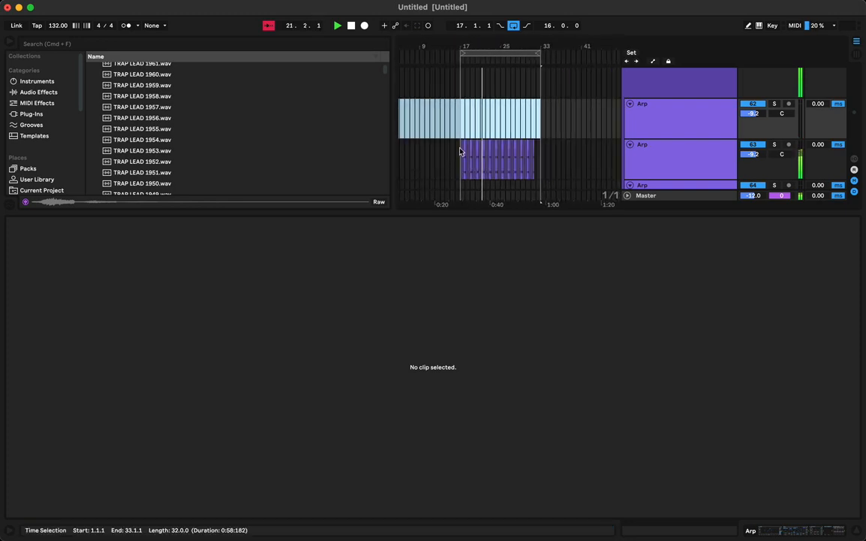
click(463, 165)
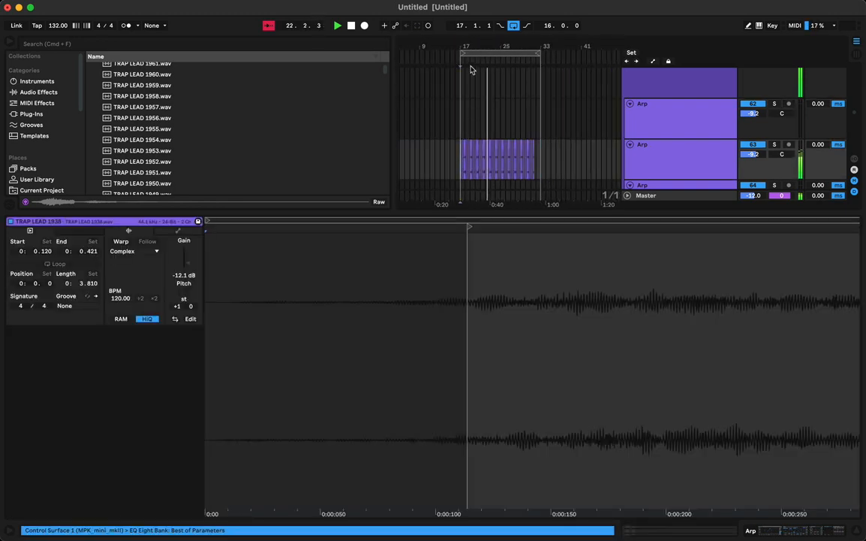
drag(473, 43, 473, 47)
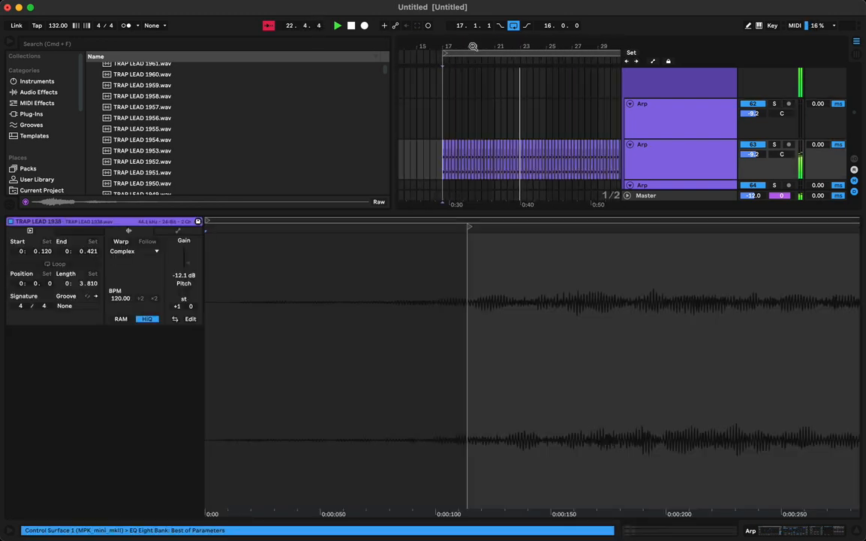
double_click(491, 213)
scroll(478, 240, down, 3)
click(422, 227)
key(space)
key(space)
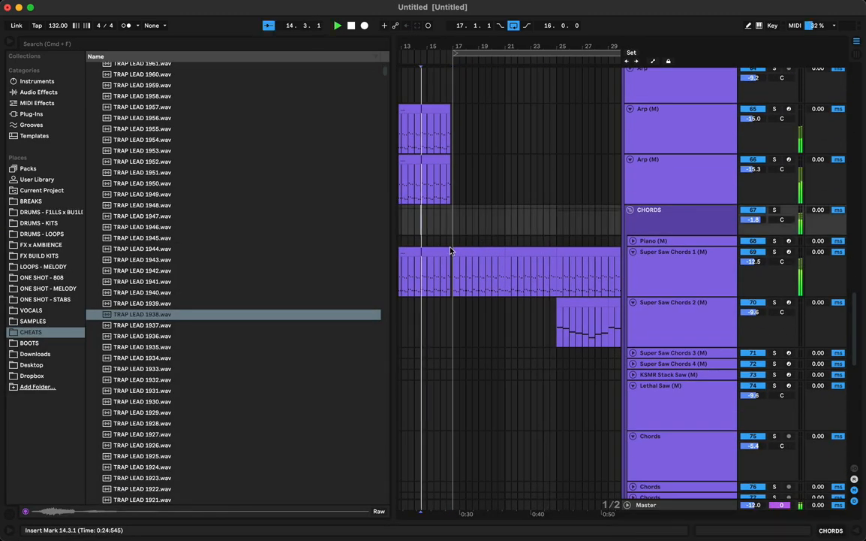
Delete the Super Saw Chords 1 part between 17.1.1 and 25.1.1.
click(468, 252)
scroll(526, 268, right, 1)
scroll(527, 268, right, 1)
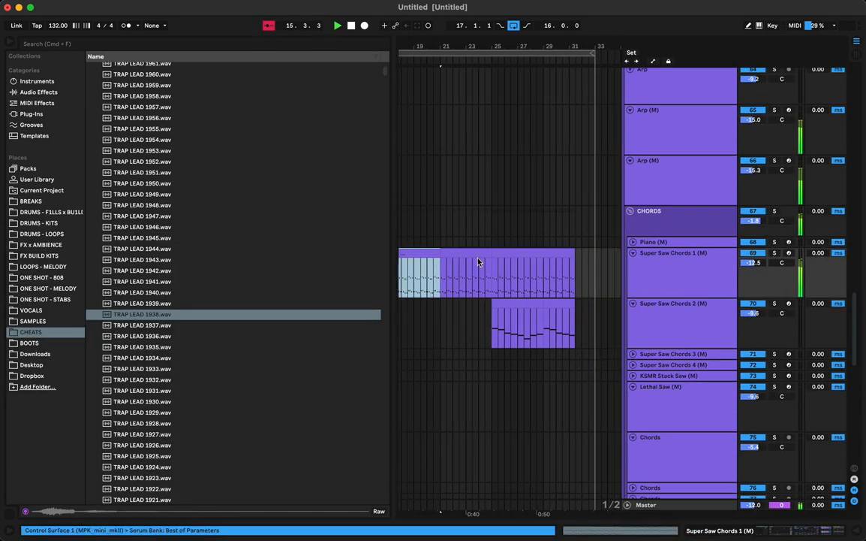
shift+click(478, 252)
key(Delete)
key(plus)
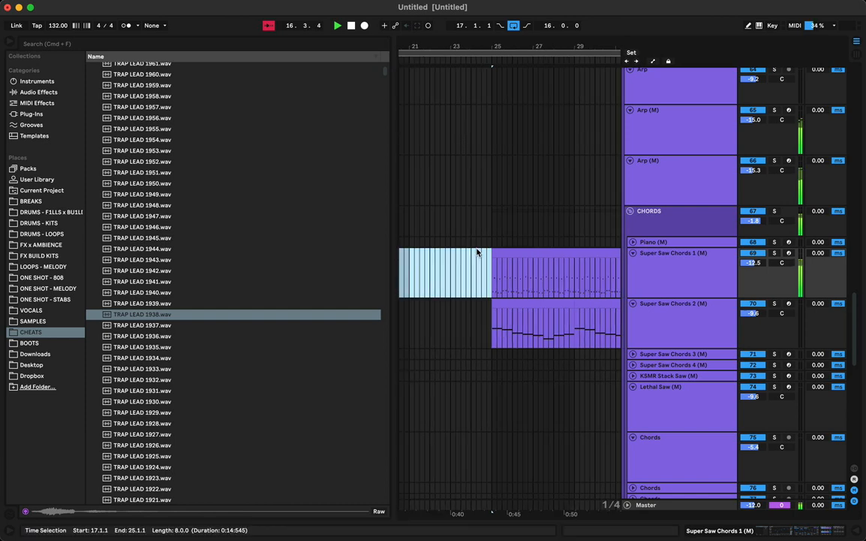
Place the insert marker at 17.1.1 and examine the arp and chord tracks around the section start.
scroll(518, 264, left, 5)
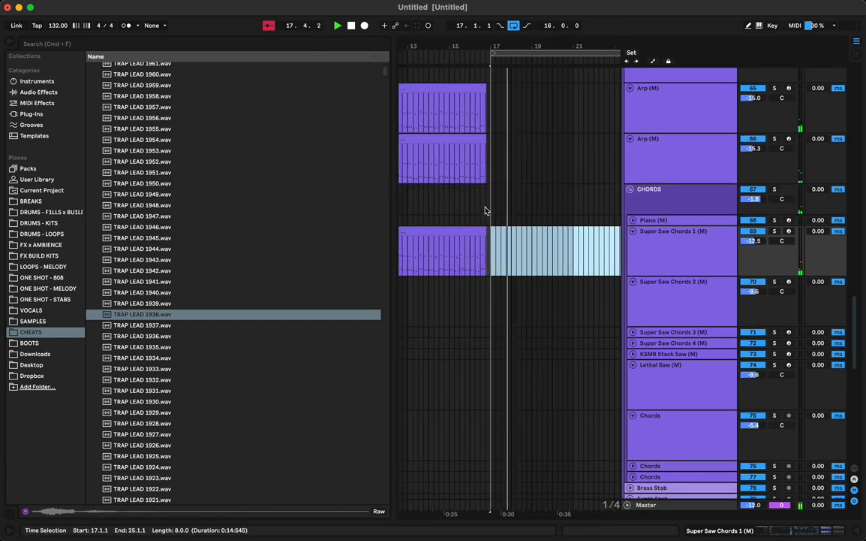
click(489, 211)
drag(549, 46, 457, 32)
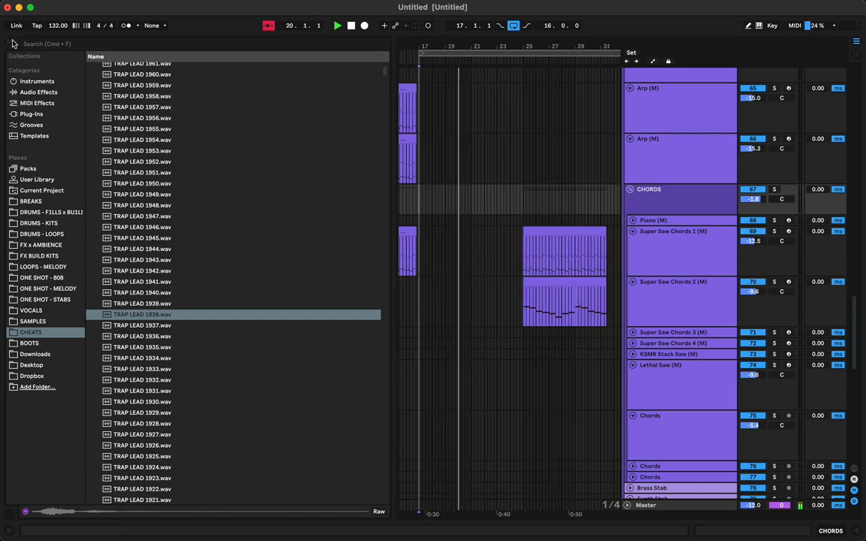
click(11, 42)
scroll(189, 294, up, 10)
scroll(189, 293, left, 5)
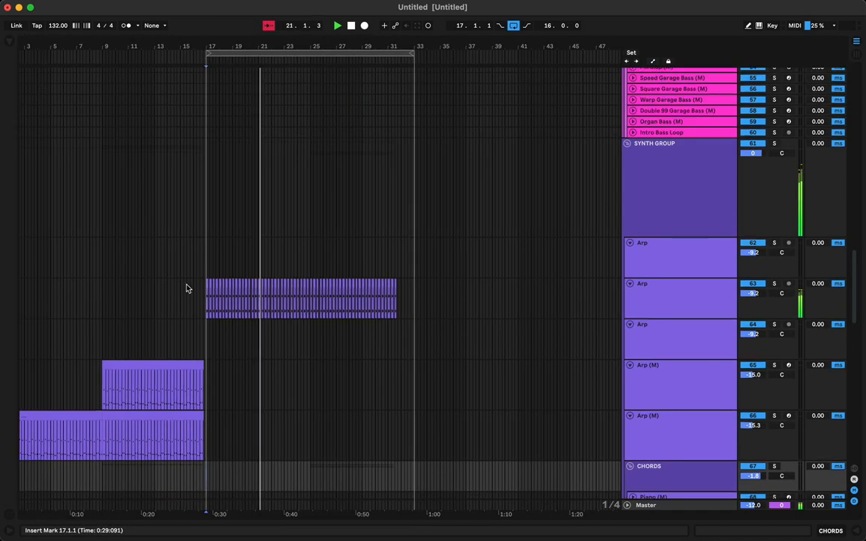
click(11, 42)
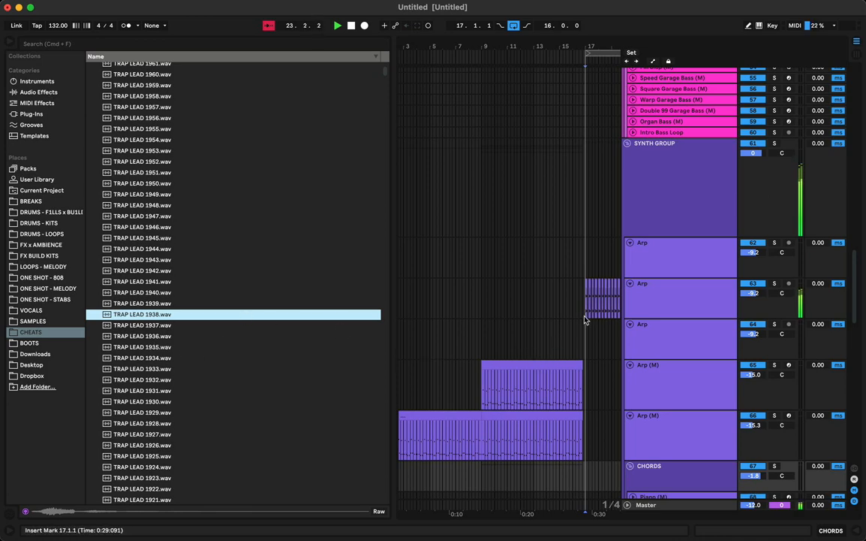
scroll(573, 334, right, 5)
scroll(572, 334, down, 5)
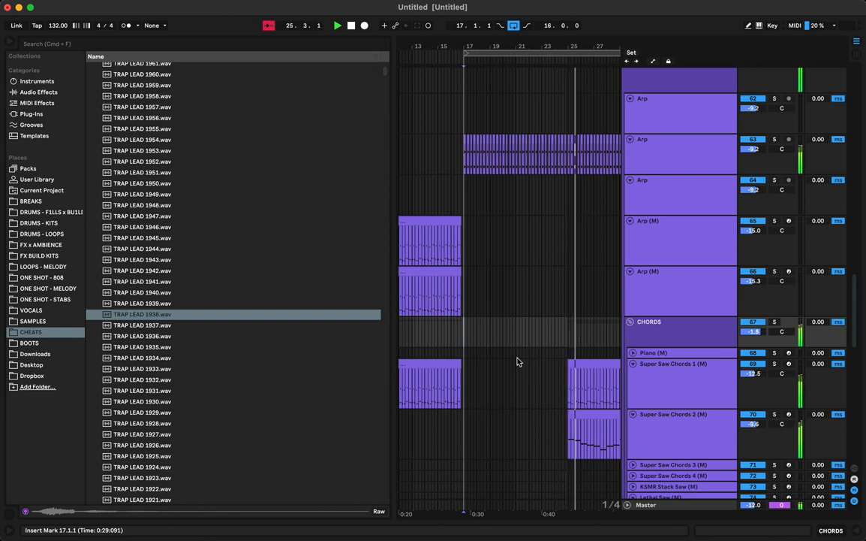
scroll(518, 367, down, 4)
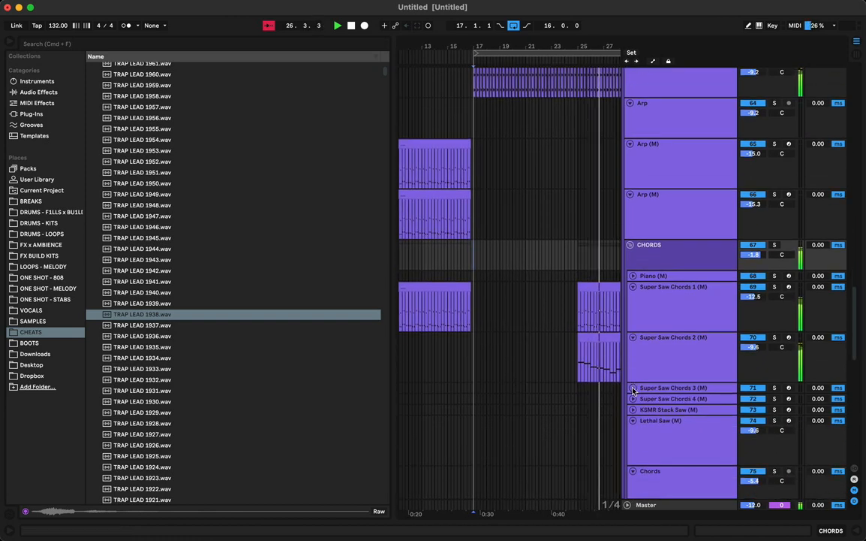
Unfold the Super Saw Chords 3 and KSMR Stack Saw tracks and insert a one-beat MIDI clip at 17.1.1 on KSMR Stack Saw.
click(633, 388)
scroll(627, 442, down, 4)
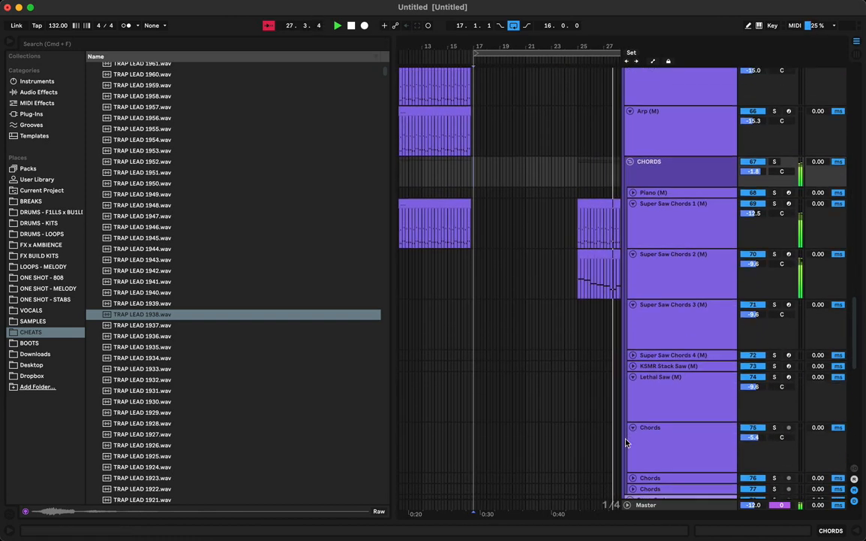
scroll(627, 443, down, 4)
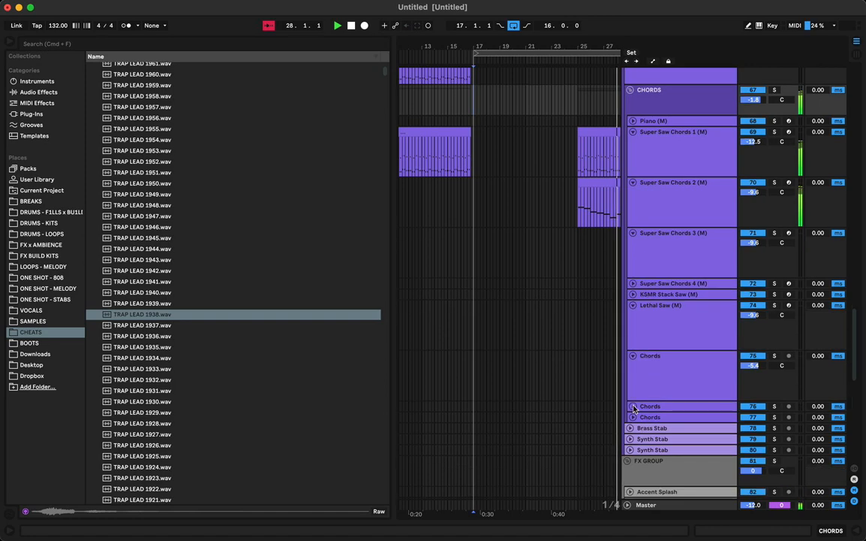
click(633, 294)
click(488, 320)
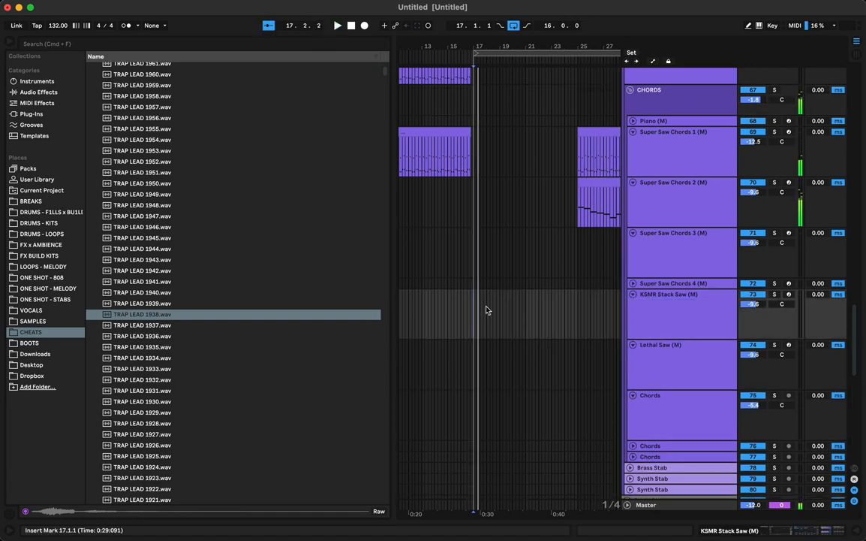
key(super+z)
key(space)
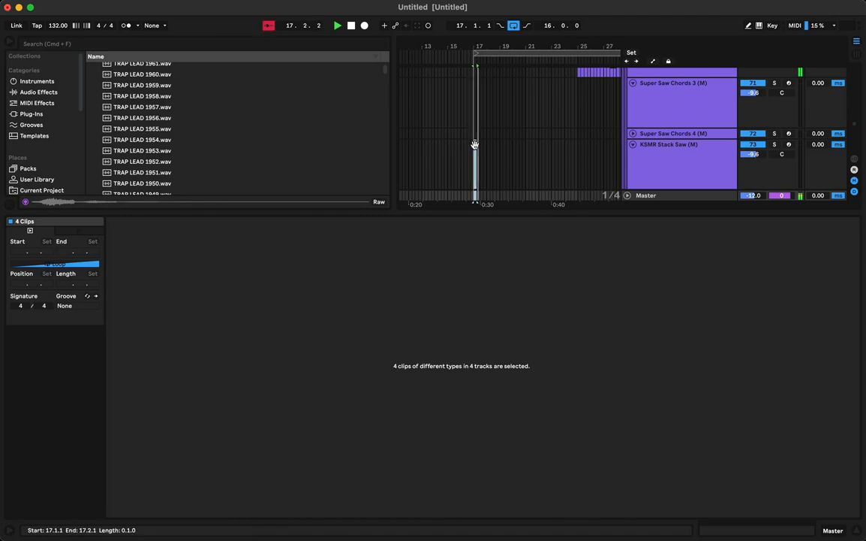
click(474, 144)
Set High Drive and Mid Drive to 4.72 dB in the Cymatics multiband rack on the KSMR Stack Saw track.
key(shift+Tab)
click(694, 414)
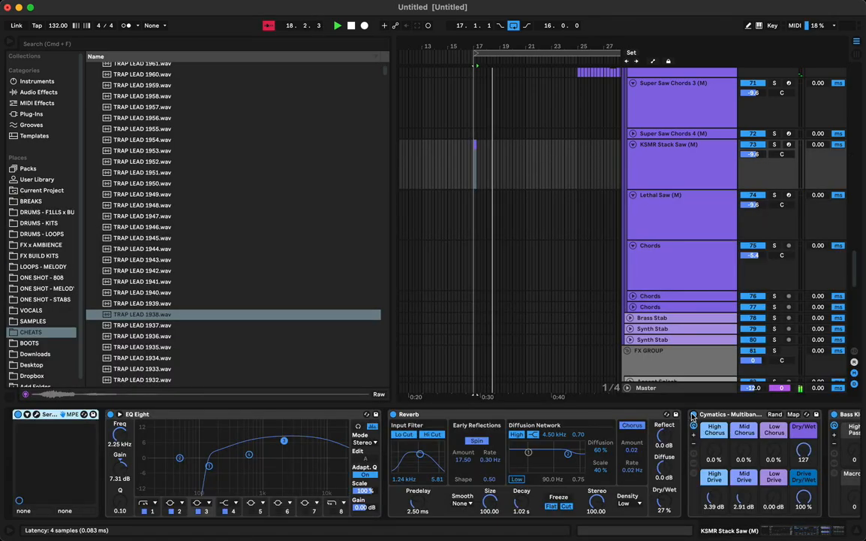
key(space)
key(space)
drag(754, 495, 714, 488)
key(space)
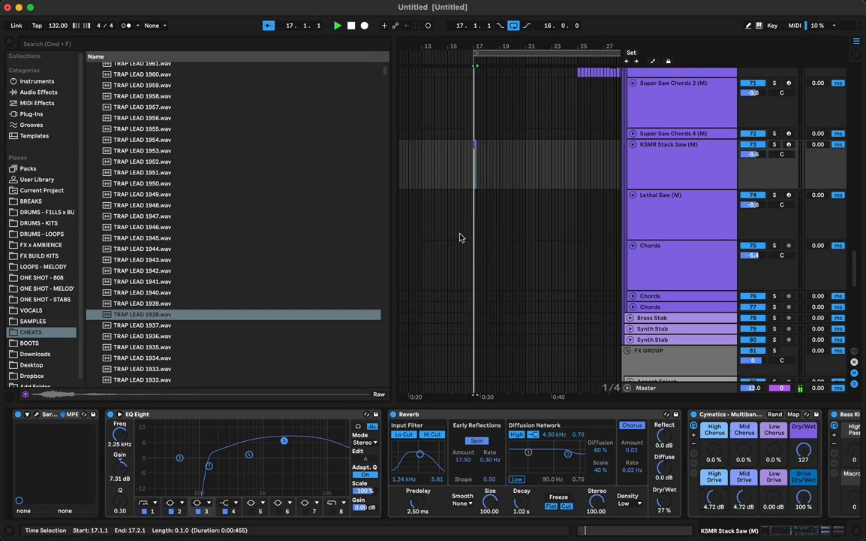
Open the KSMR Stack Saw clip at 17.1.1, turn off its loop and add a G3 note at its start.
double_click(474, 144)
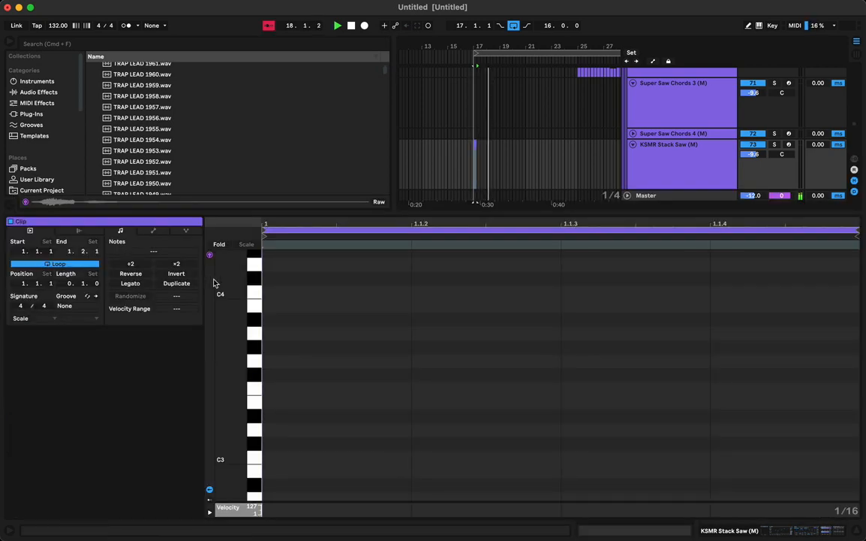
key(space)
key(space)
click(74, 265)
double_click(276, 387)
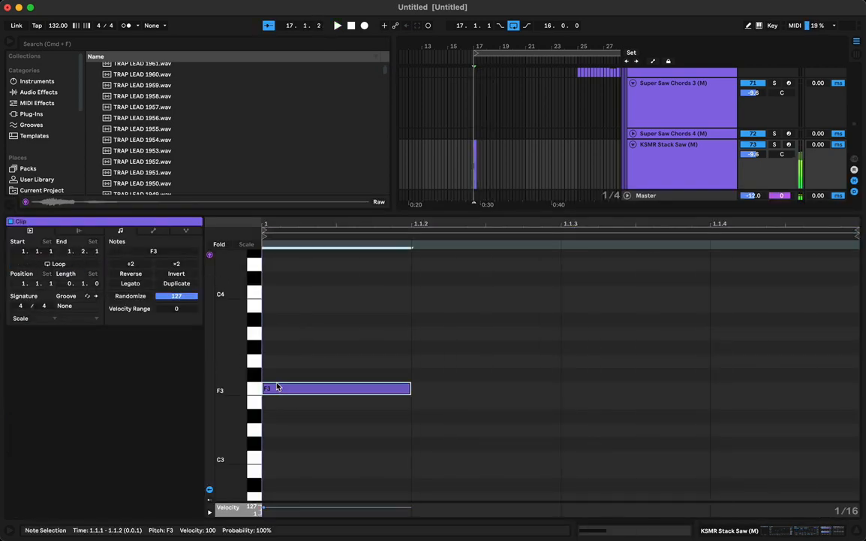
key(Up)
key(Up)
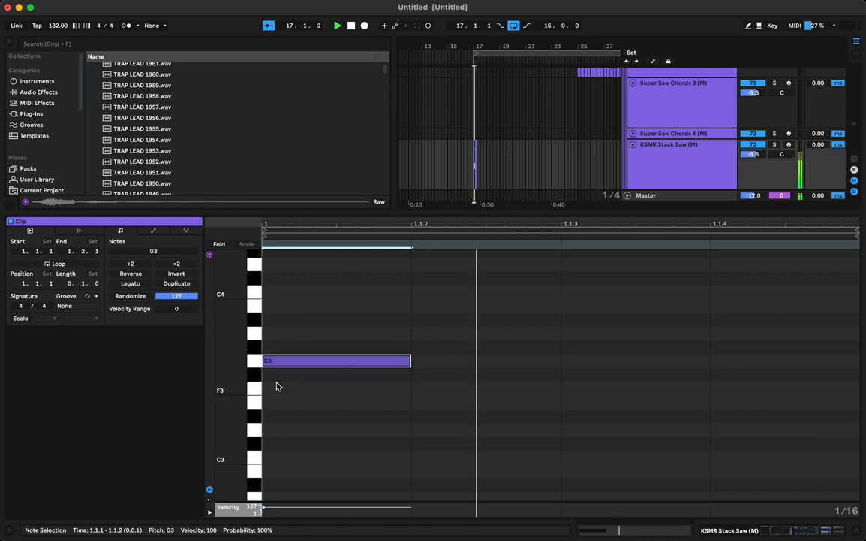
Lengthen the G3 note to 1.1.3, duplicate it up to A#3 and play the result.
drag(410, 361, 561, 361)
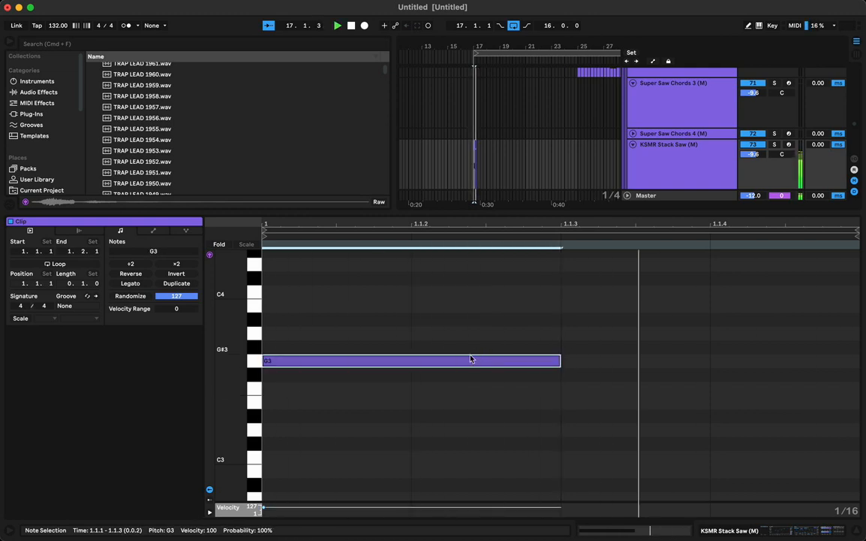
drag(452, 361, 382, 436)
scroll(459, 429, up, 4)
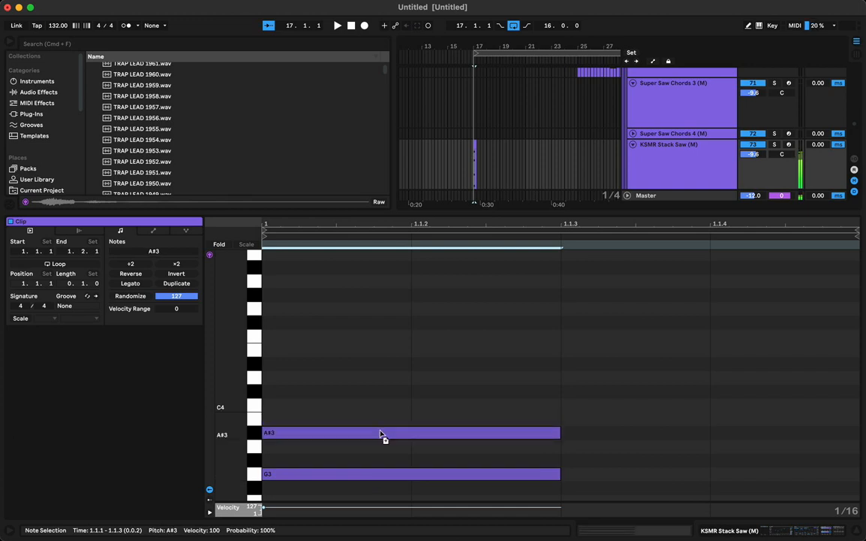
key(space)
Copy the KSMR Stack Saw clip to 21.1.1 and paste its first half at 20.4.1.
scroll(517, 131, down, 2)
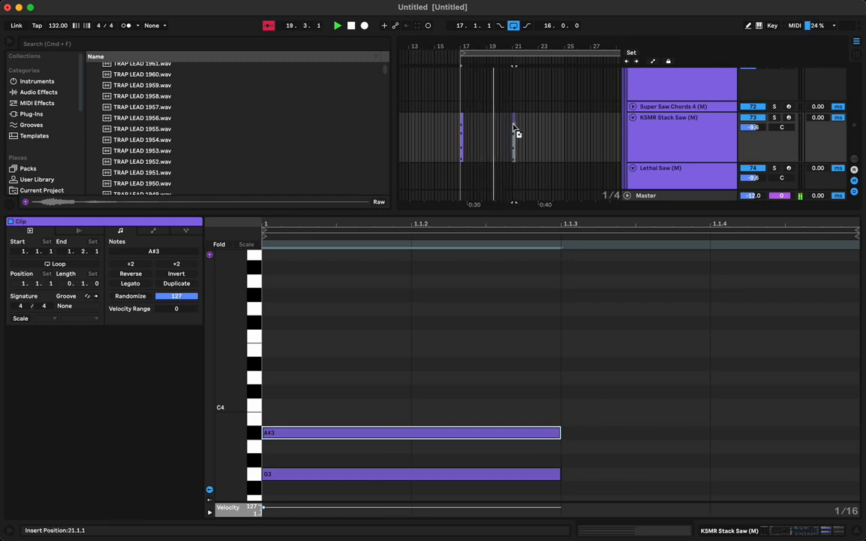
click(517, 131)
drag(517, 46, 511, 143)
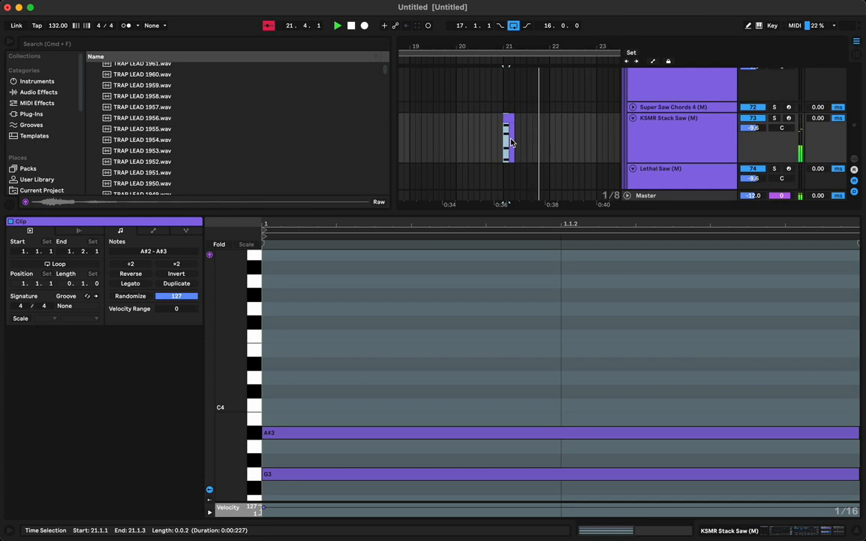
click(494, 144)
key(super+v)
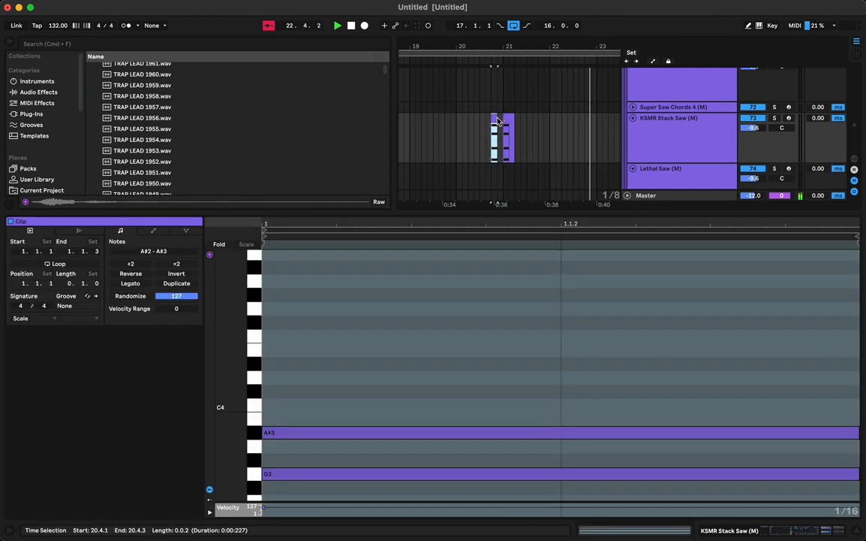
Extend the KSMR Stack Saw clip at 20.4.1 to 21.1.1 and lengthen all its chord notes to fill the clip.
drag(496, 119, 503, 119)
key(space)
key(space)
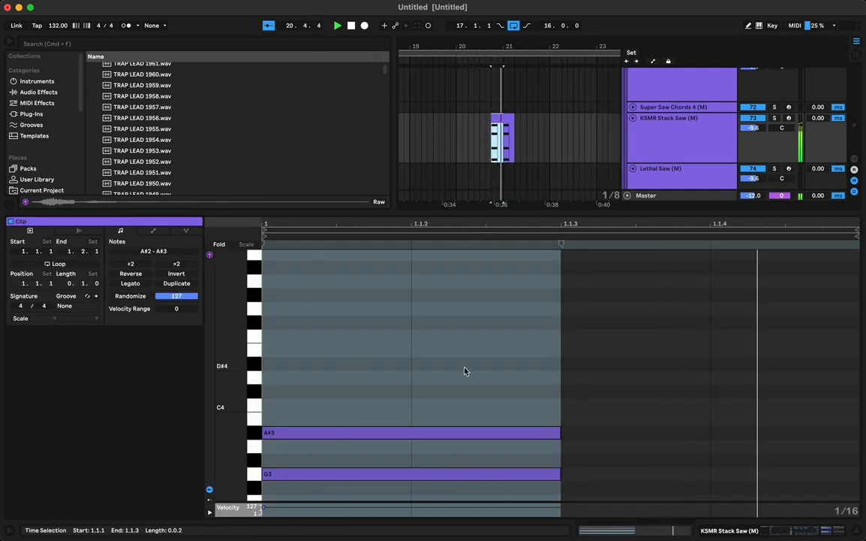
scroll(442, 354, down, 5)
key(space)
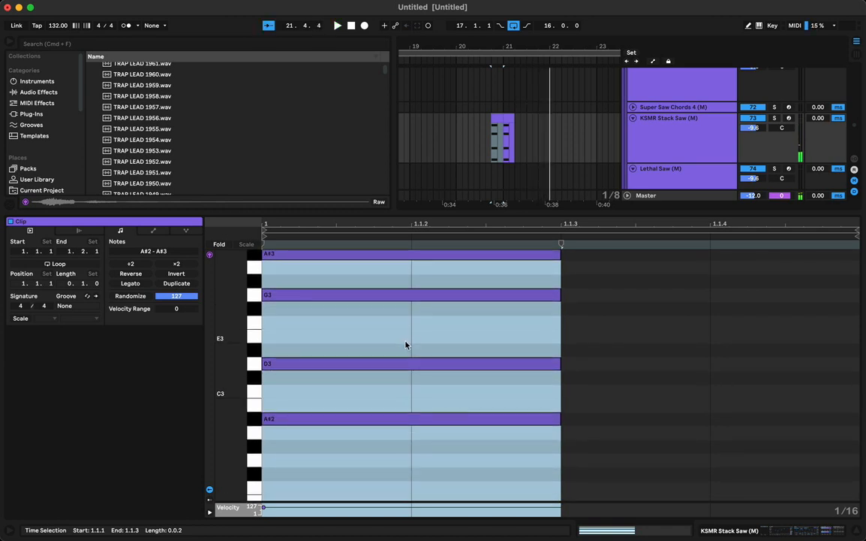
click(410, 315)
key(super+a)
key(shift+Right)
key(shift+Right)
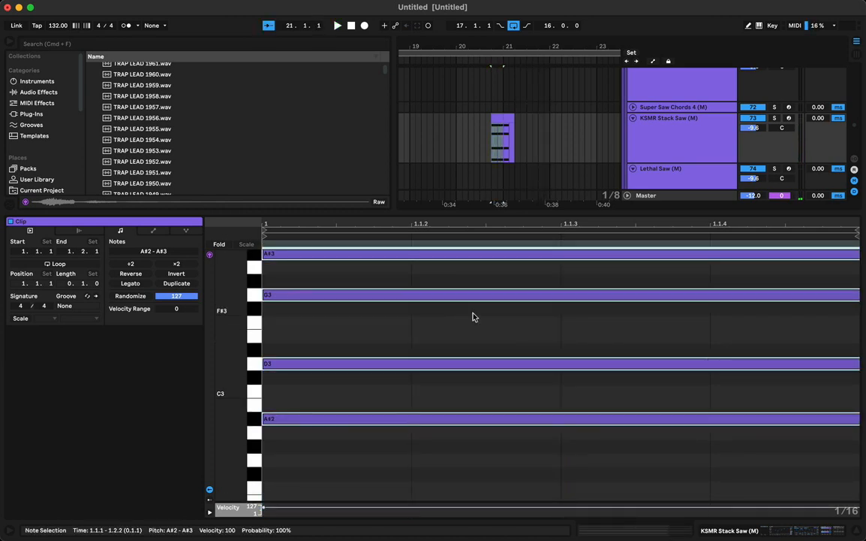
In the clip at 20.4.1, raise the A#3 note to C4 and the G3 note to A3, auditioning the chord.
scroll(472, 362, up, 3)
click(460, 286)
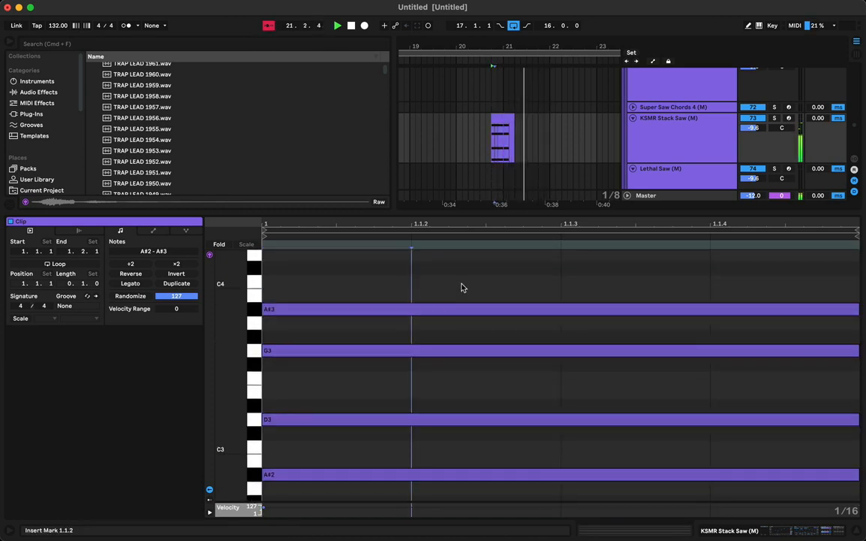
click(444, 313)
drag(444, 313, 441, 284)
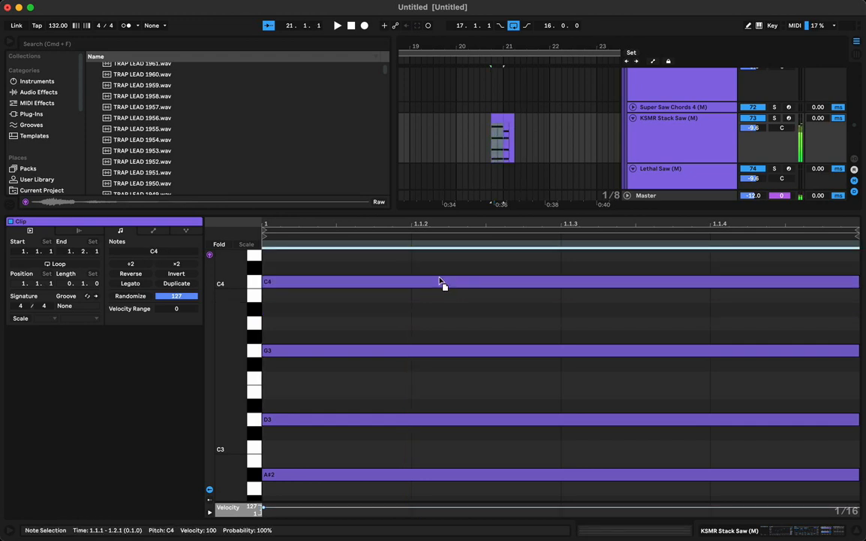
key(space)
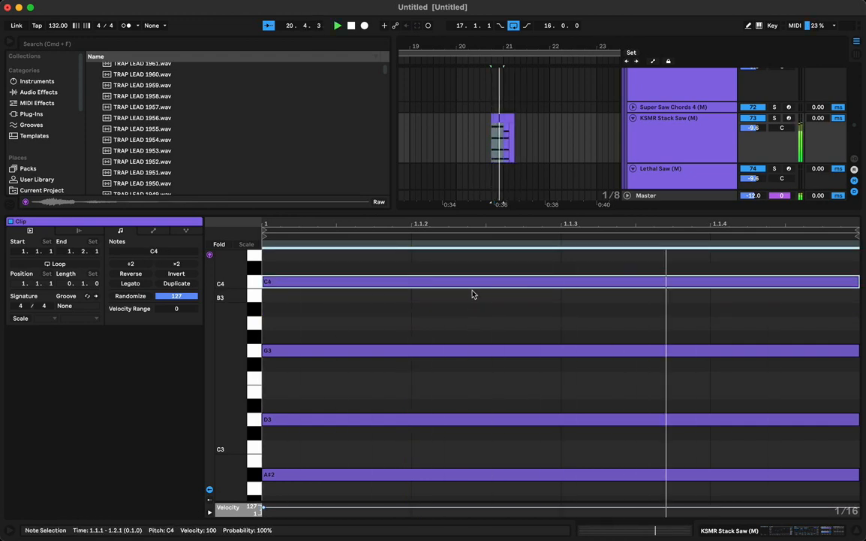
drag(464, 352, 465, 330)
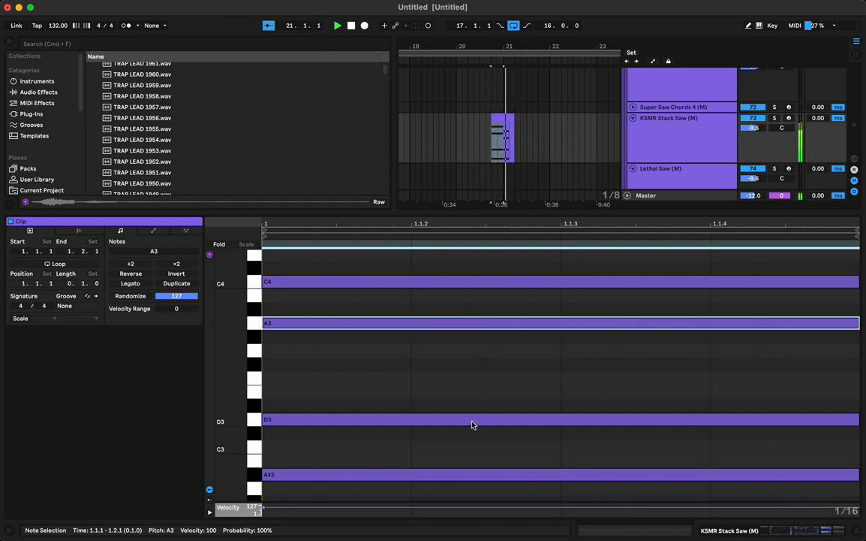
key(space)
Raise the chord's D3 note to D#3 and its A#2 note to C3, then play the result.
drag(474, 423, 474, 406)
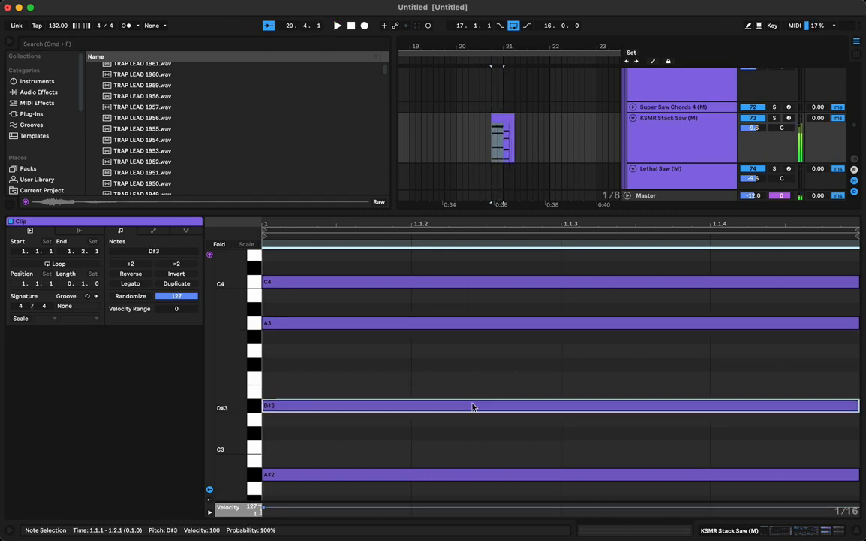
key(space)
key(space)
drag(482, 478, 483, 449)
key(space)
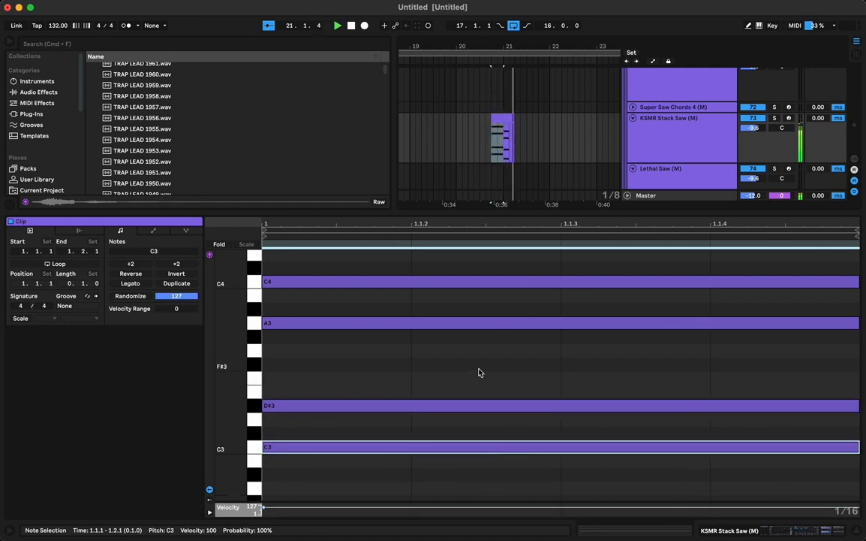
Duplicate the KSMR Stack Saw section from 17.1.1 to 25.1.1 so it repeats from 25.1.1 to 33.1.1.
click(464, 152)
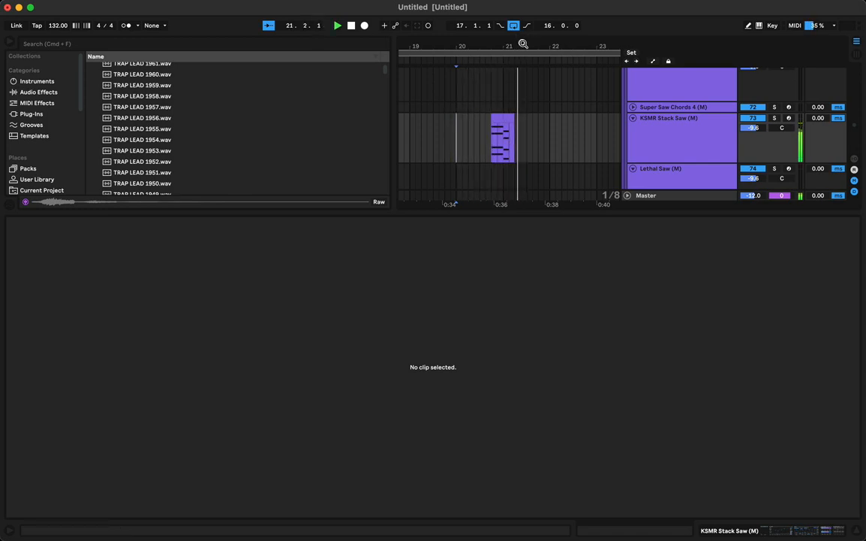
drag(523, 43, 498, 9)
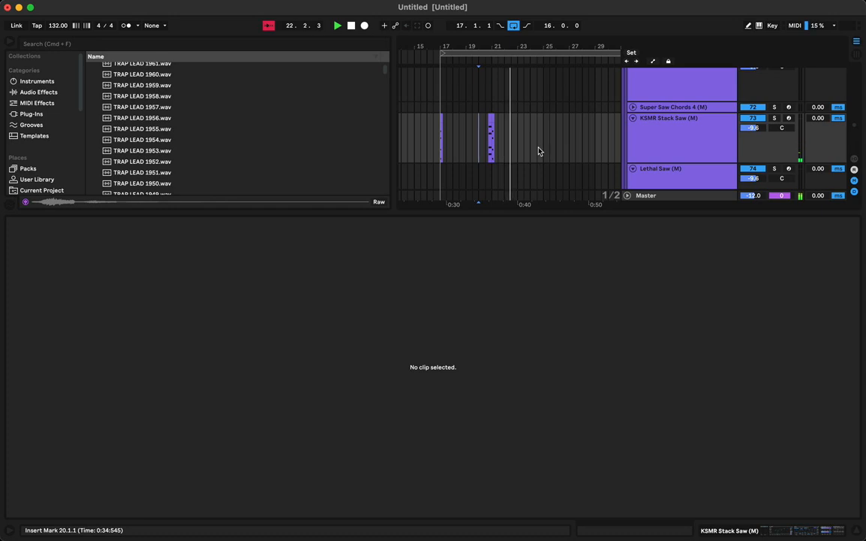
click(491, 121)
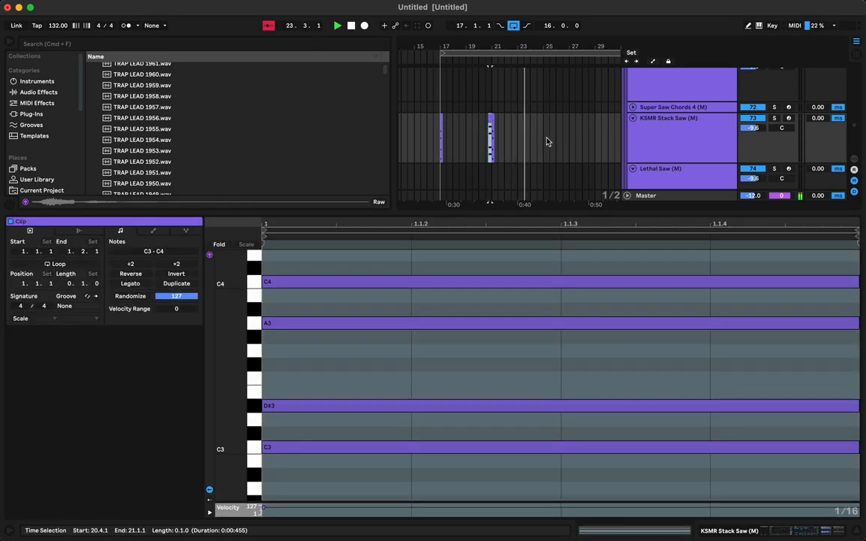
mouse_move(544, 141)
mouse_down()
mouse_move(430, 146)
mouse_move(547, 139)
mouse_up()
click(430, 146)
key(super+d)
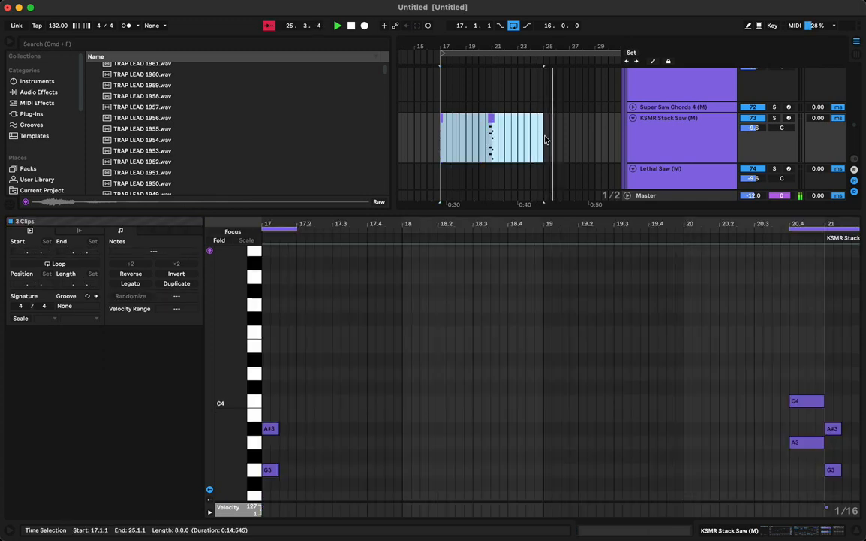
scroll(525, 108, left, 5)
scroll(525, 109, down, 1)
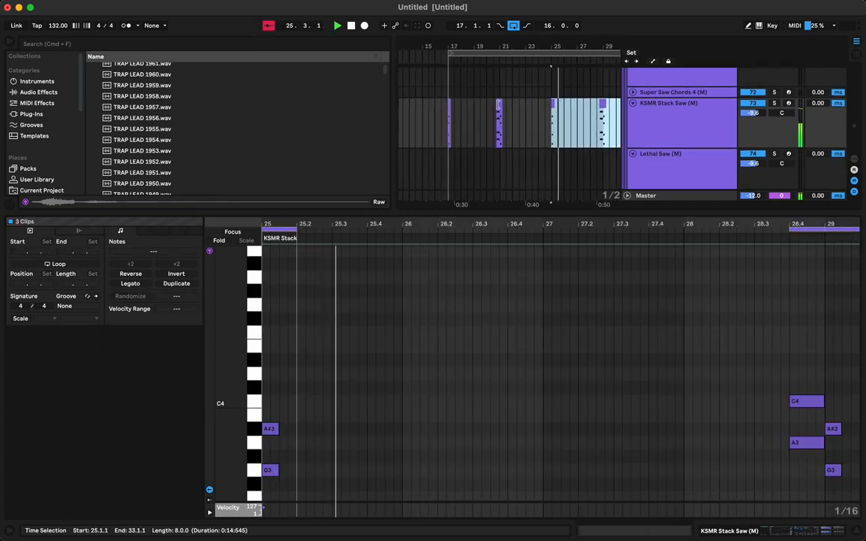
Copy the KSMR Stack Saw clips from 17.1.1 to 33.1.1 onto the Lethal Saw track and set its Mid Drive to 3.78 dB.
shift+click(449, 103)
drag(449, 102, 453, 163)
key(shift+Tab)
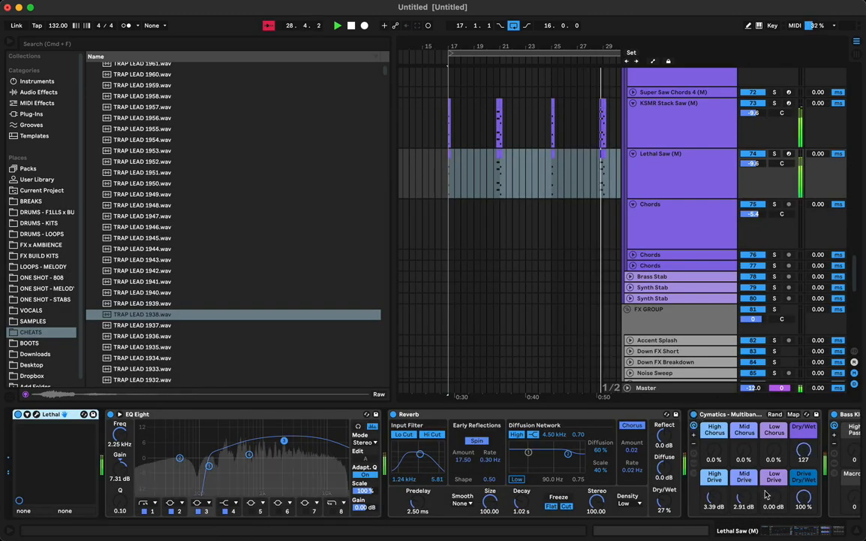
drag(744, 501, 743, 495)
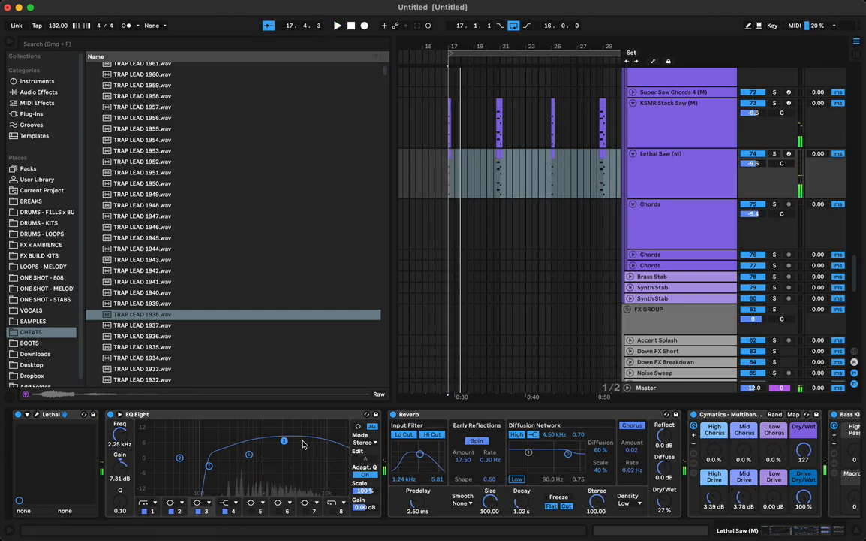
scroll(448, 492, right, 5)
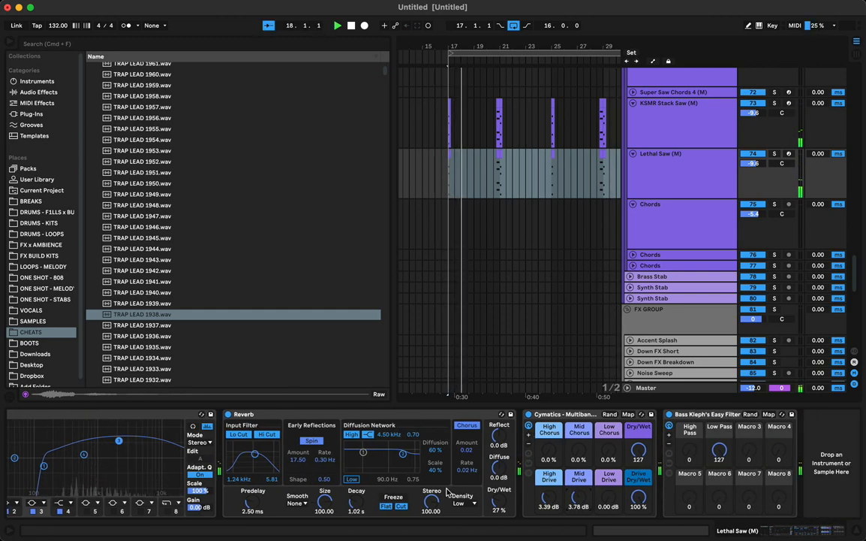
scroll(448, 492, left, 5)
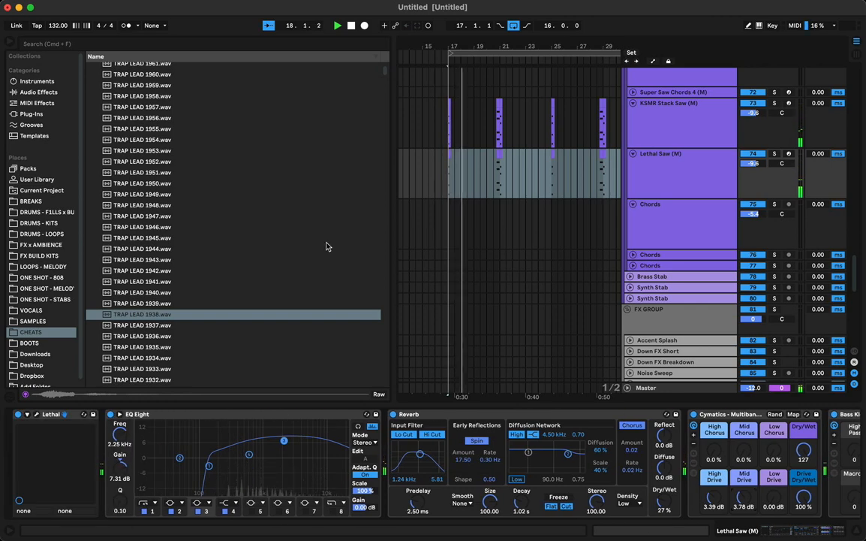
Hide the browser to give the arrangement the full window width around bars 17 to 33.
drag(486, 45, 435, 22)
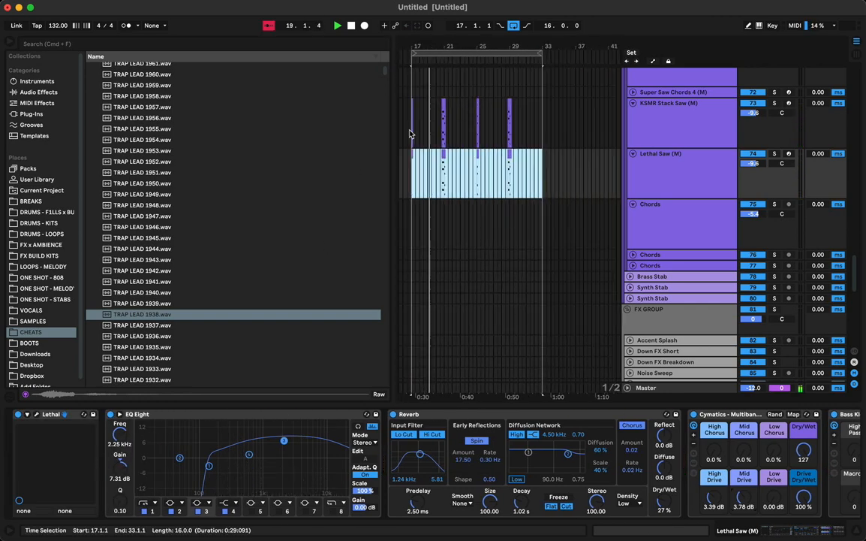
click(6, 50)
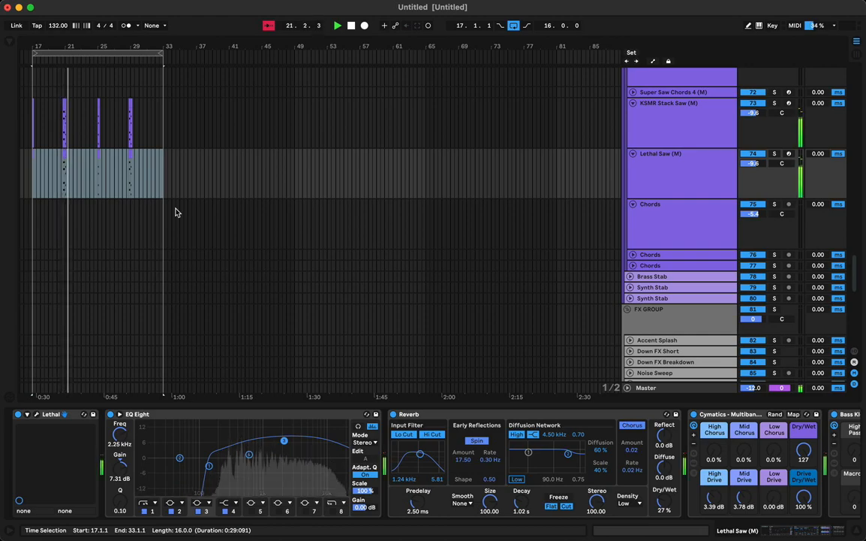
scroll(228, 226, left, 5)
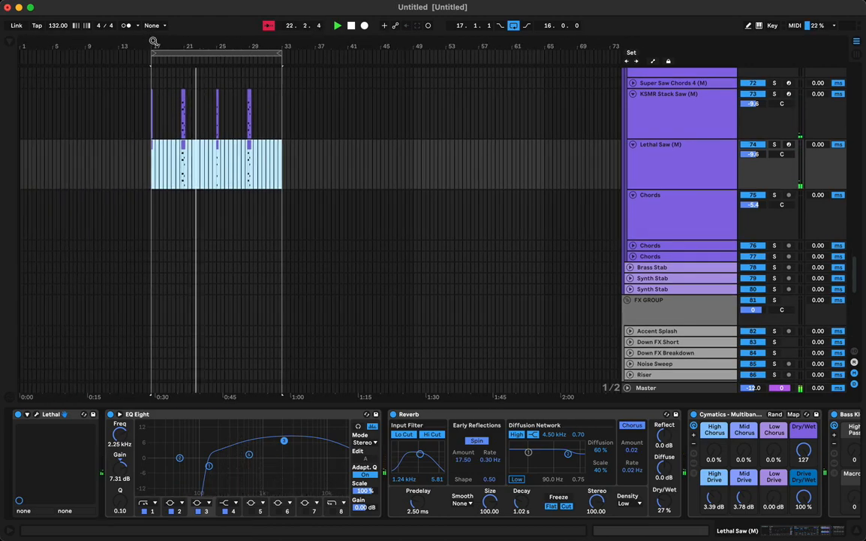
drag(153, 41, 228, 83)
Review the arp, Super Saw Chords, KSMR Stack Saw and Lethal Saw parts between bars 17 and 33 during playback.
scroll(351, 172, up, 8)
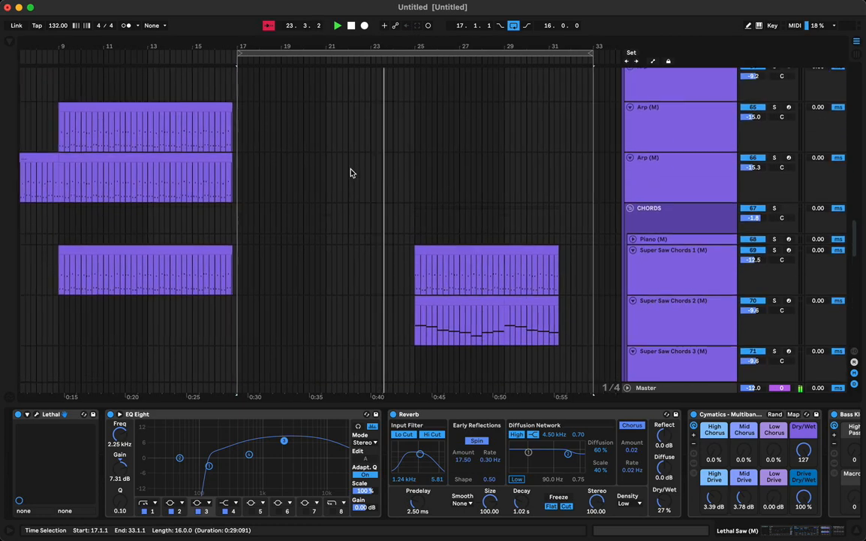
scroll(350, 171, up, 5)
scroll(349, 171, down, 10)
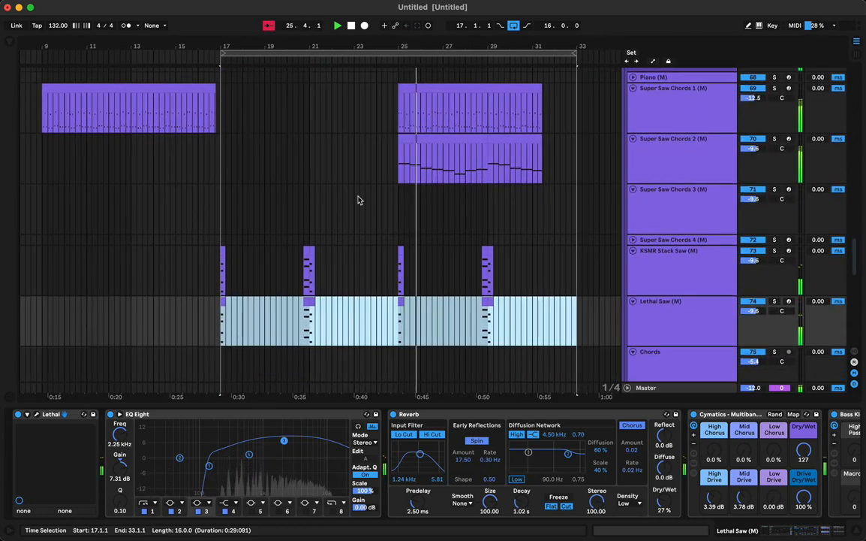
drag(381, 54, 380, 76)
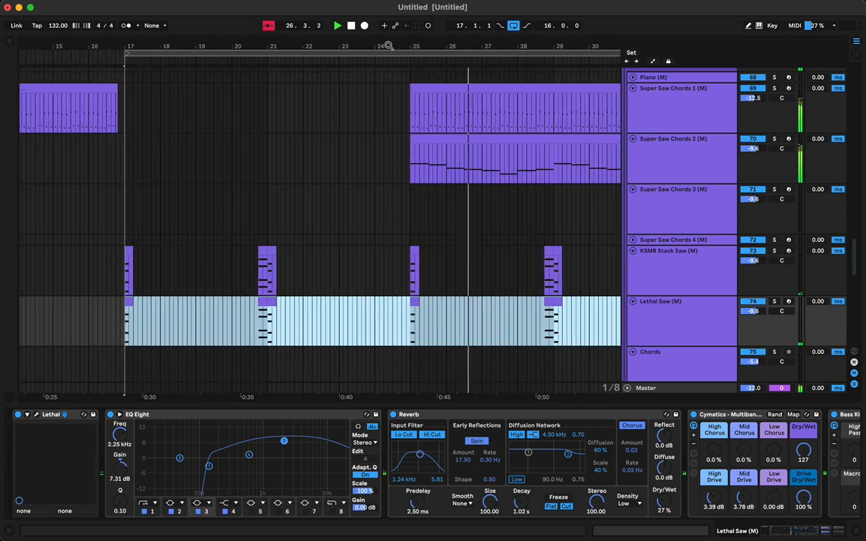
click(412, 286)
click(394, 276)
click(263, 252)
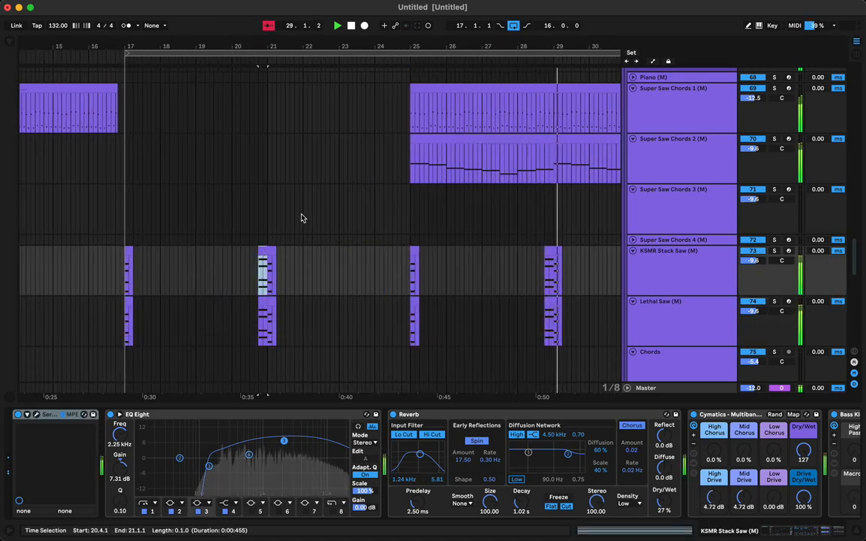
key(minus)
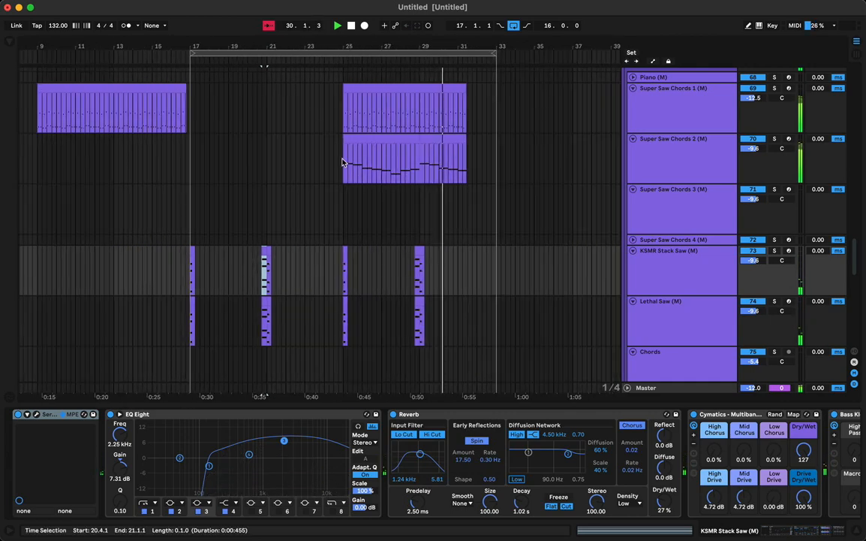
scroll(356, 179, up, 5)
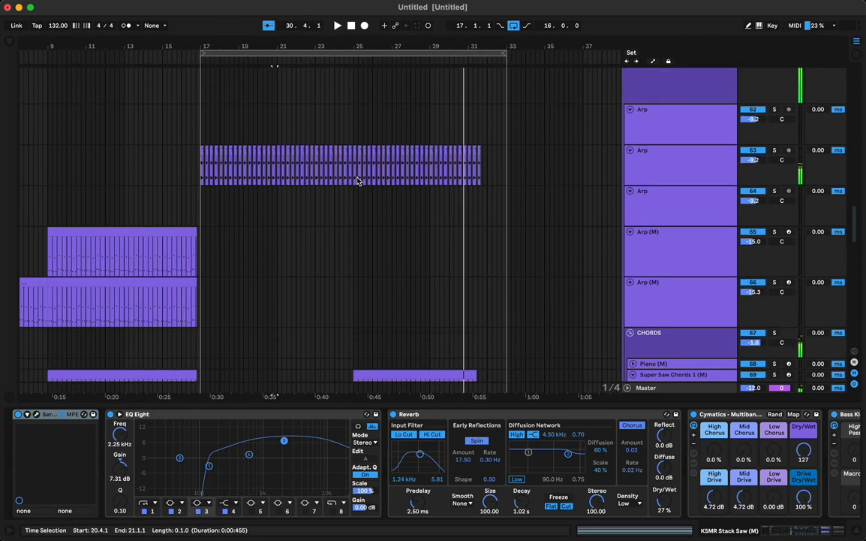